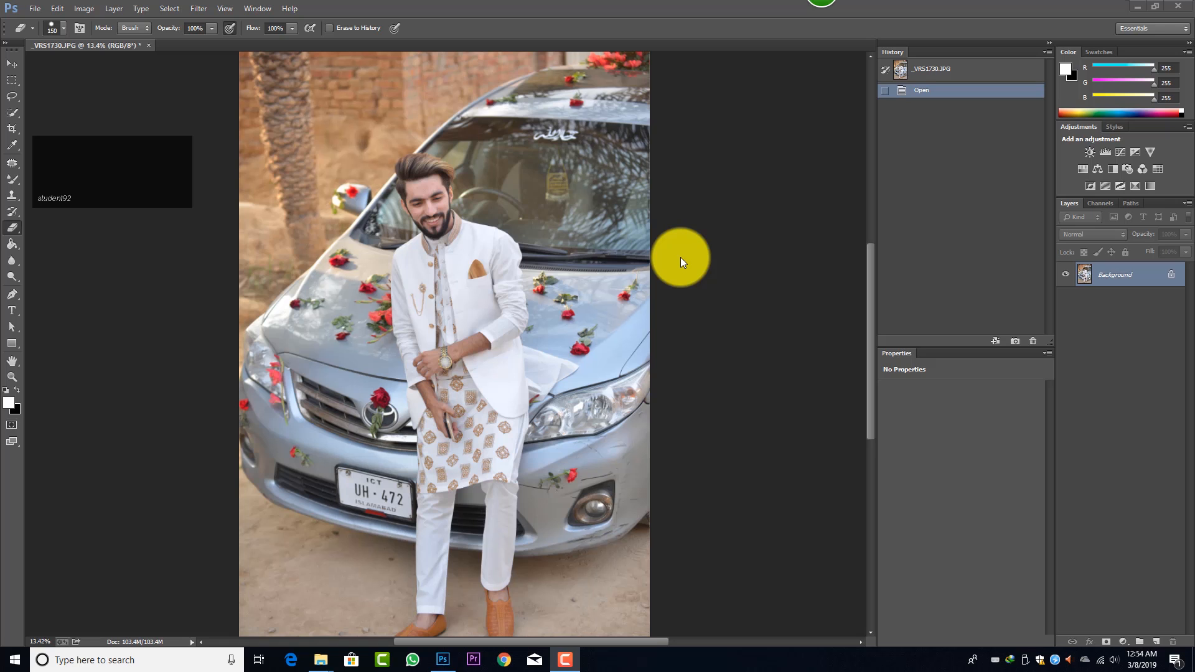
pyautogui.hscroll(1, 507, 288)
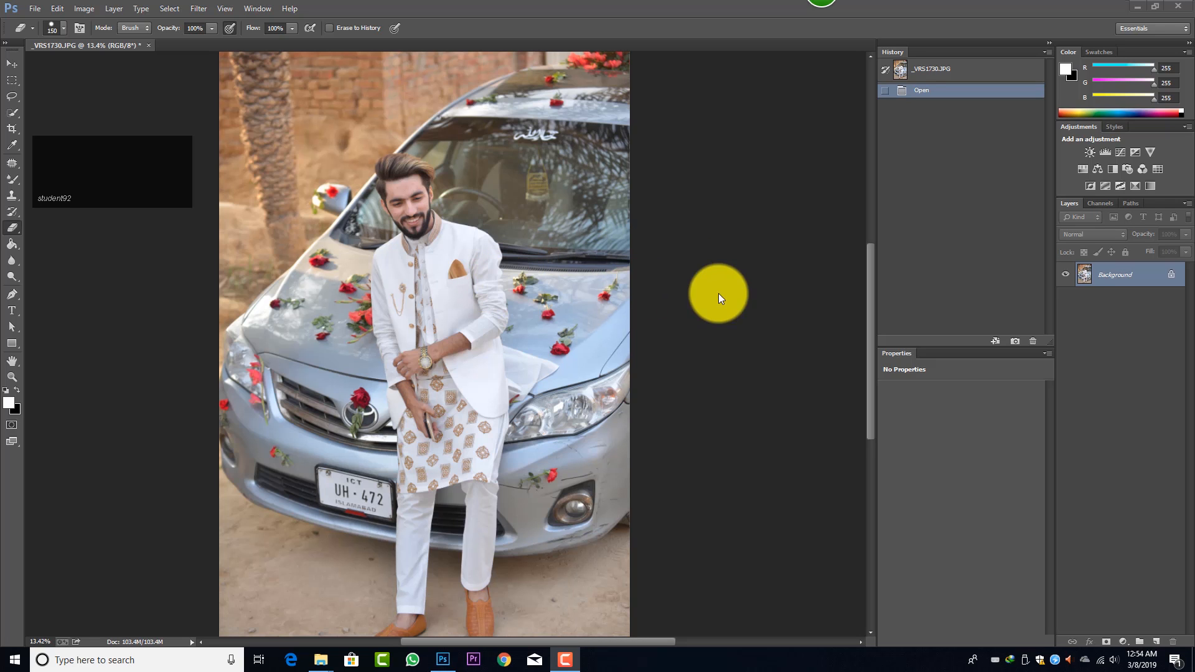
pyautogui.keyDown('ctrl'); pyautogui.keyDown('alt'); pyautogui.scroll(-1, 550, 316); pyautogui.keyUp('alt'); pyautogui.keyUp('ctrl')
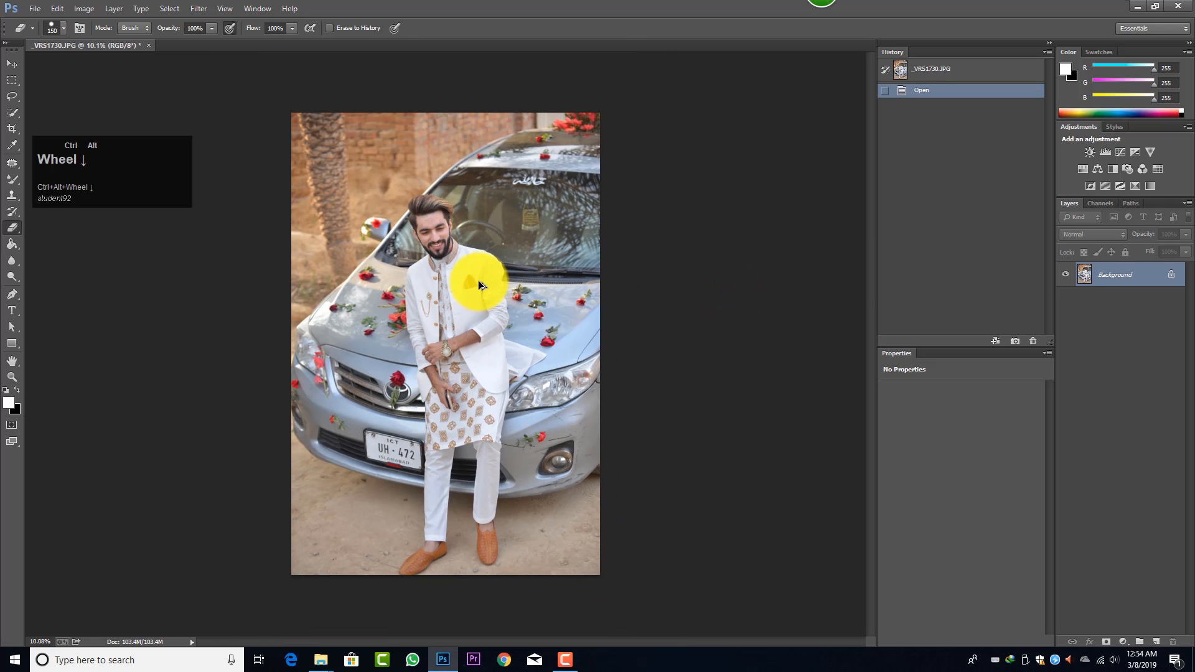
pyautogui.keyDown('ctrl'); pyautogui.keyDown('alt'); pyautogui.scroll(1, 471, 279); pyautogui.keyUp('alt'); pyautogui.keyUp('ctrl')
pyautogui.keyDown('ctrl'); pyautogui.keyDown('alt'); pyautogui.scroll(2, 468, 276); pyautogui.keyUp('alt'); pyautogui.keyUp('ctrl')
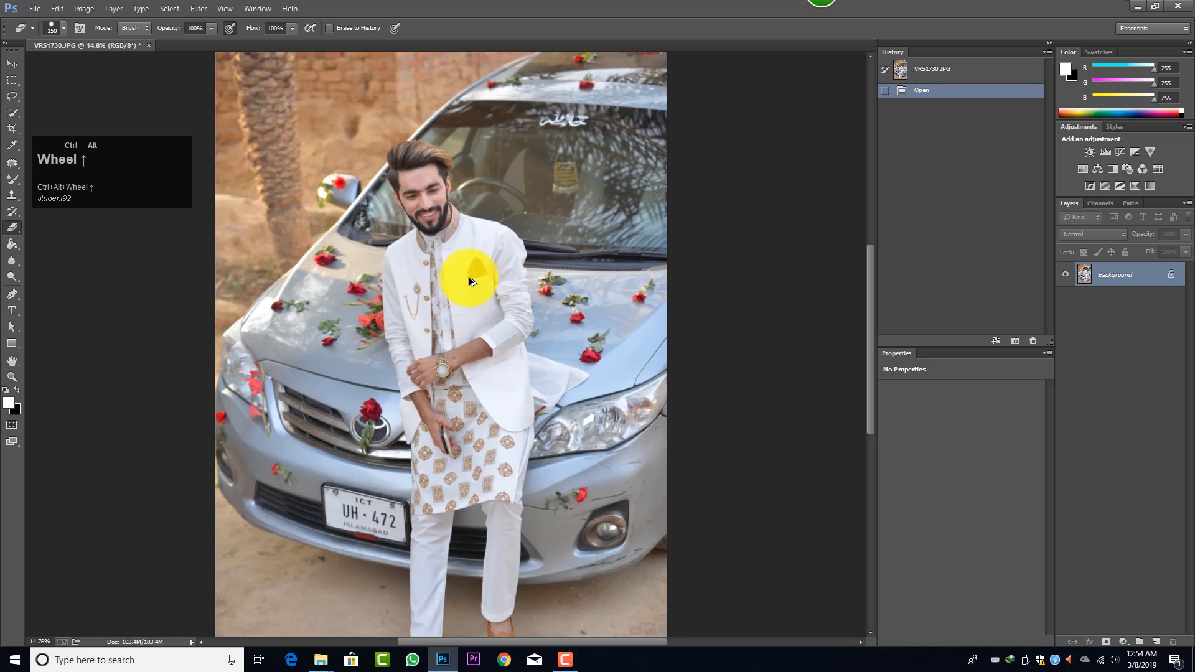
pyautogui.keyDown('ctrl'); pyautogui.keyDown('alt'); pyautogui.scroll(3, 468, 277); pyautogui.keyUp('alt'); pyautogui.keyUp('ctrl')
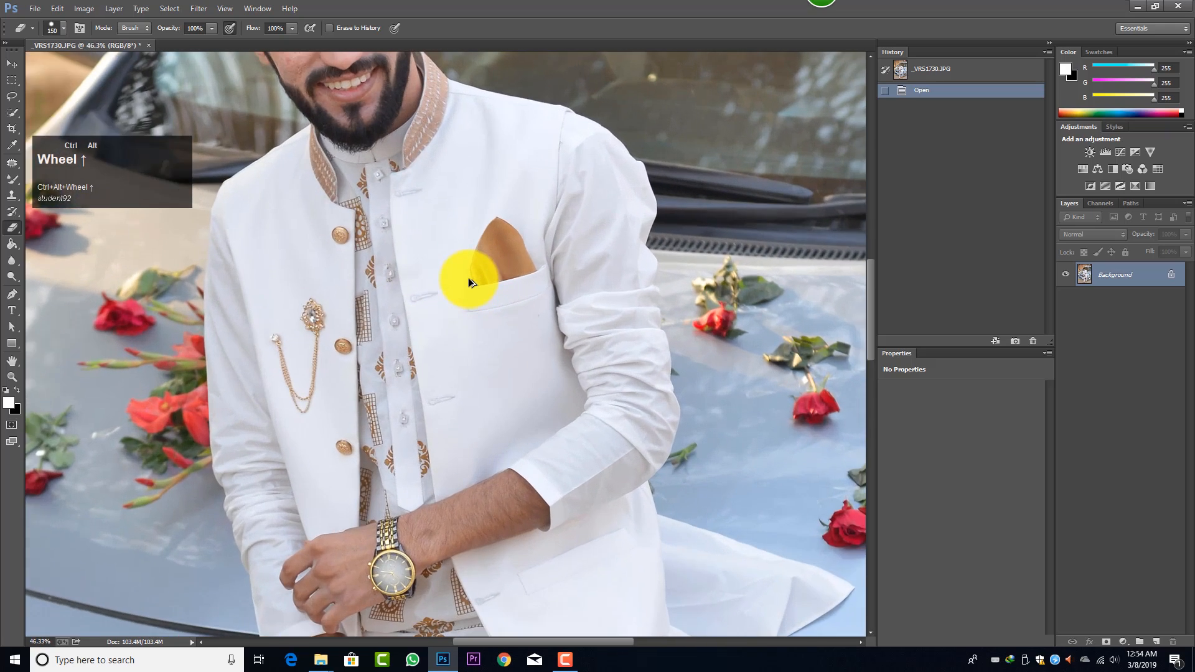
pyautogui.keyDown('ctrl'); pyautogui.keyDown('alt'); pyautogui.scroll(-2, 468, 277); pyautogui.keyUp('alt'); pyautogui.keyUp('ctrl')
pyautogui.keyDown('ctrl'); pyautogui.keyDown('alt'); pyautogui.scroll(-3, 468, 277); pyautogui.keyUp('alt'); pyautogui.keyUp('ctrl')
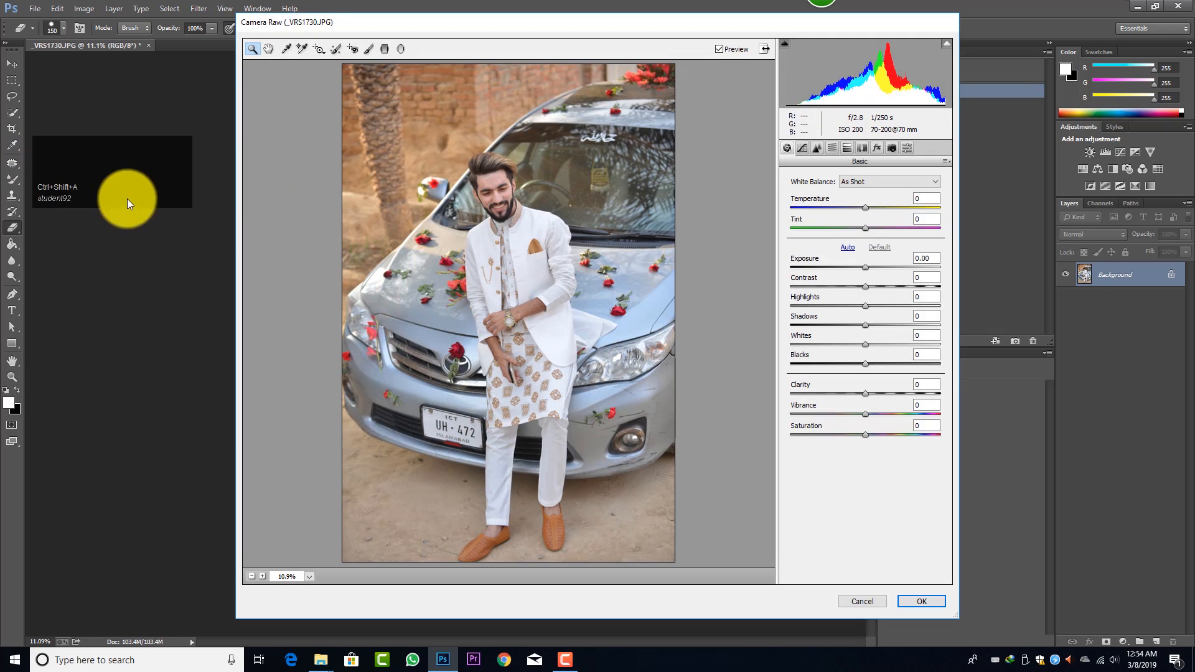
# Apply the Camera Raw filter to the photo with Highlights -19, Shadows +28 and Clarity +5.
pyautogui.click(151, 140)
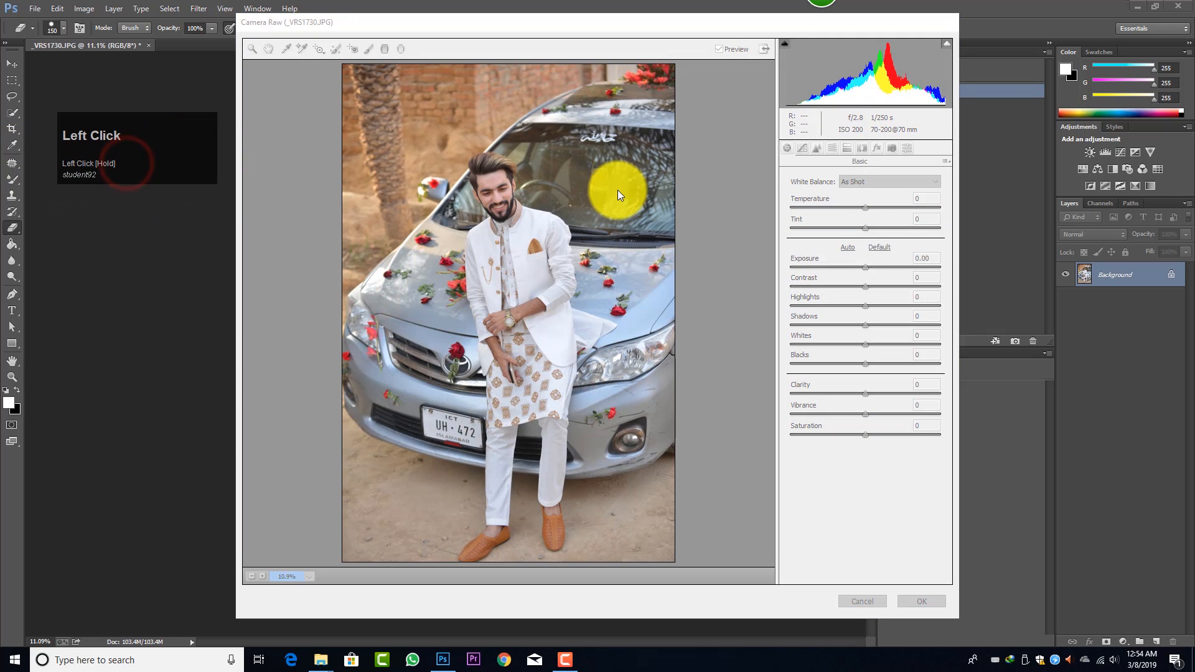
pyautogui.click(821, 176)
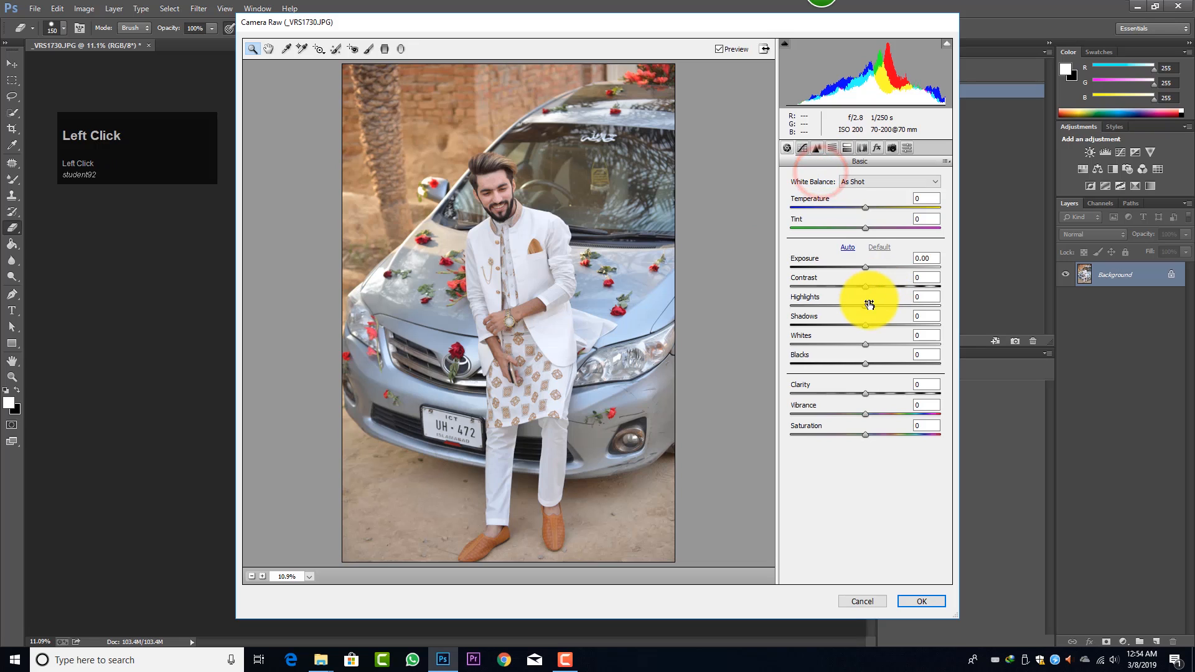
pyautogui.moveTo(867, 305)
pyautogui.mouseDown()
pyautogui.moveTo(850, 304)
pyautogui.moveTo(900, 319)
pyautogui.moveTo(852, 304)
pyautogui.mouseUp()
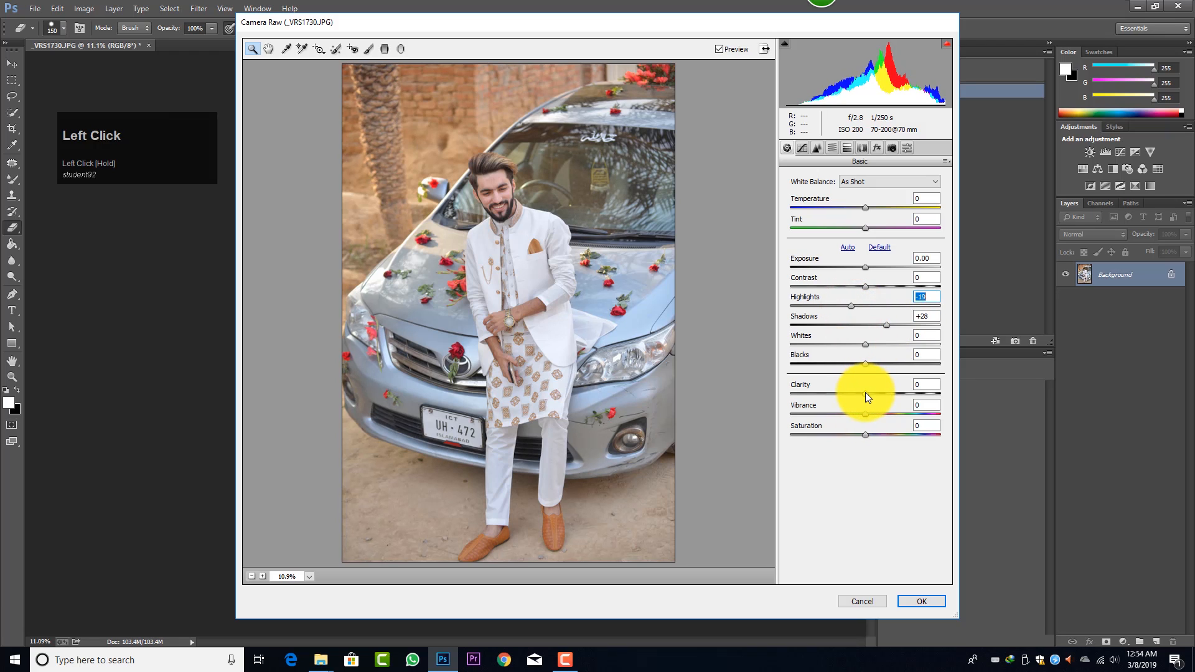
pyautogui.moveTo(865, 390); pyautogui.dragTo(869, 392)
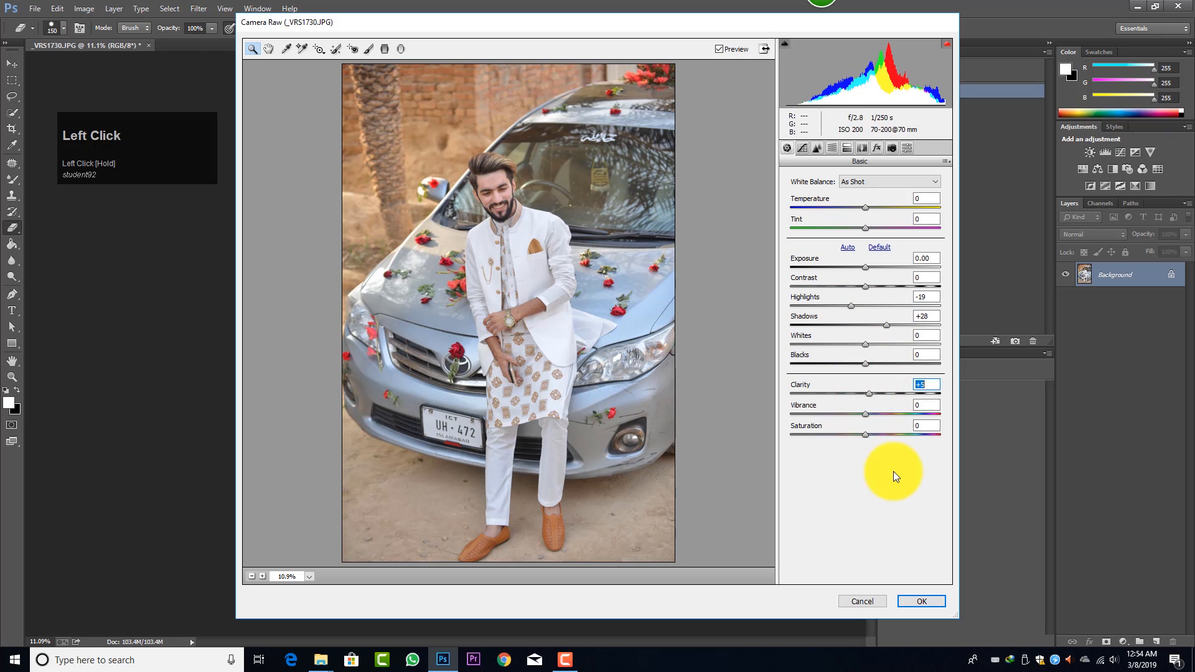
pyautogui.click(940, 598)
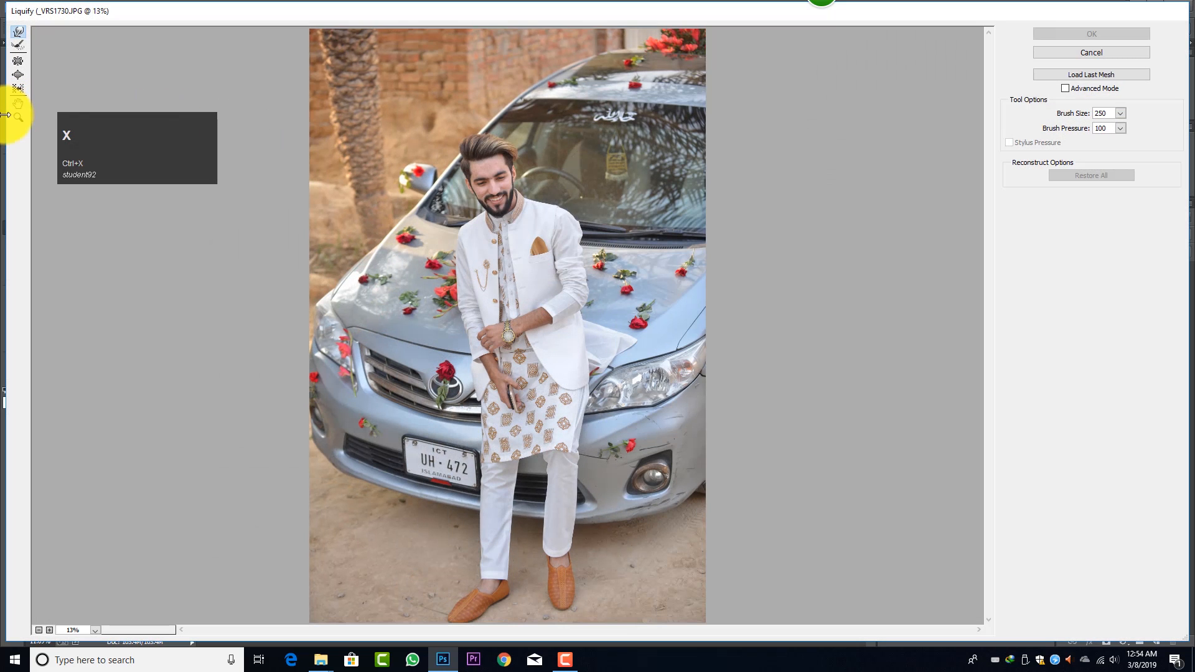
# In Liquify, push the top edge of the man's hair outward with the Forward Warp tool, using brush sizes up to 500.
pyautogui.click(19, 122)
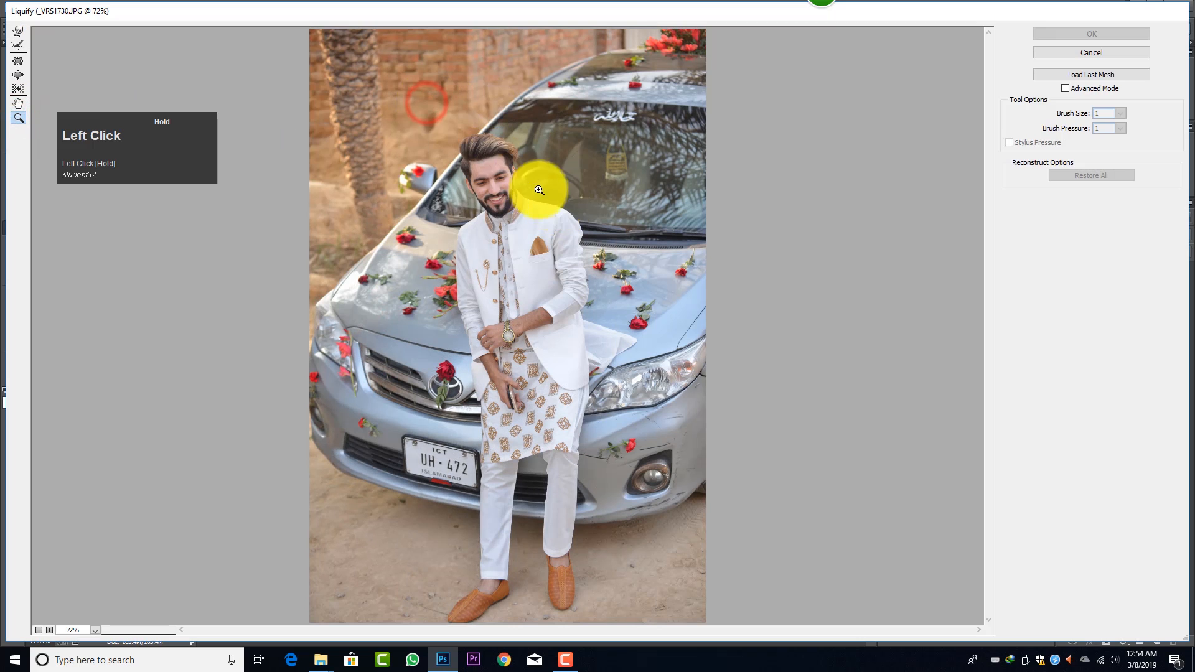
pyautogui.scroll(5, 508, 165)
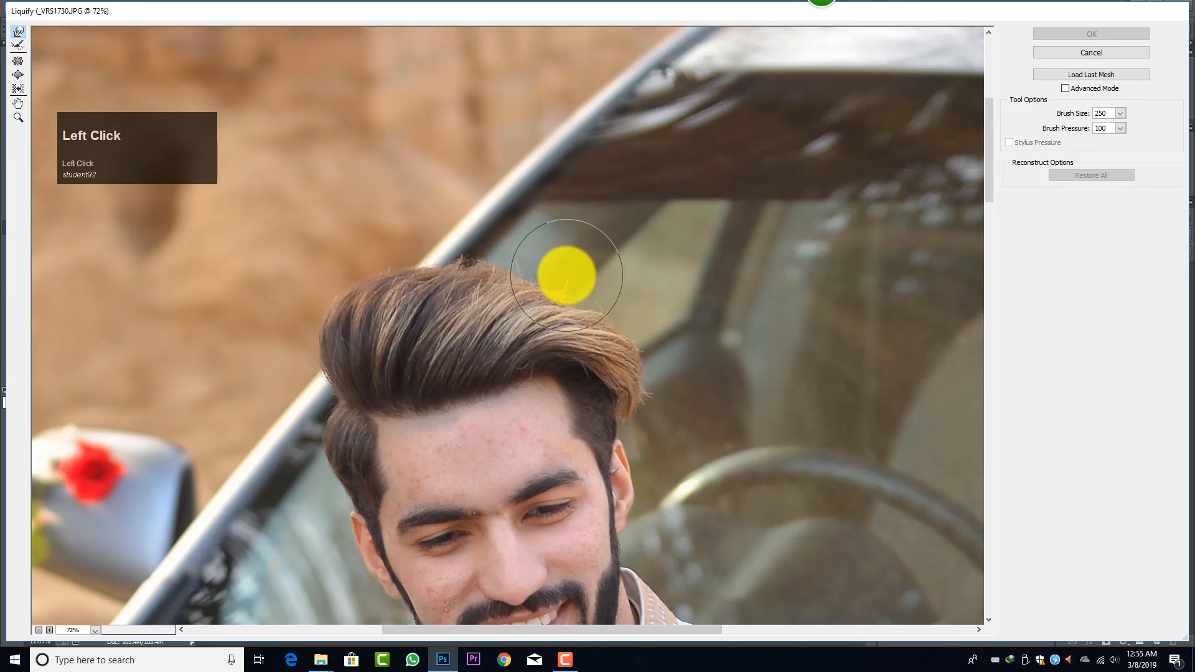
pyautogui.moveTo(587, 274)
pyautogui.mouseDown()
pyautogui.moveTo(515, 279)
pyautogui.moveTo(515, 270)
pyautogui.moveTo(451, 280)
pyautogui.mouseUp()
pyautogui.press('[')
pyautogui.press('[')
pyautogui.press(']')
pyautogui.click(538, 282)
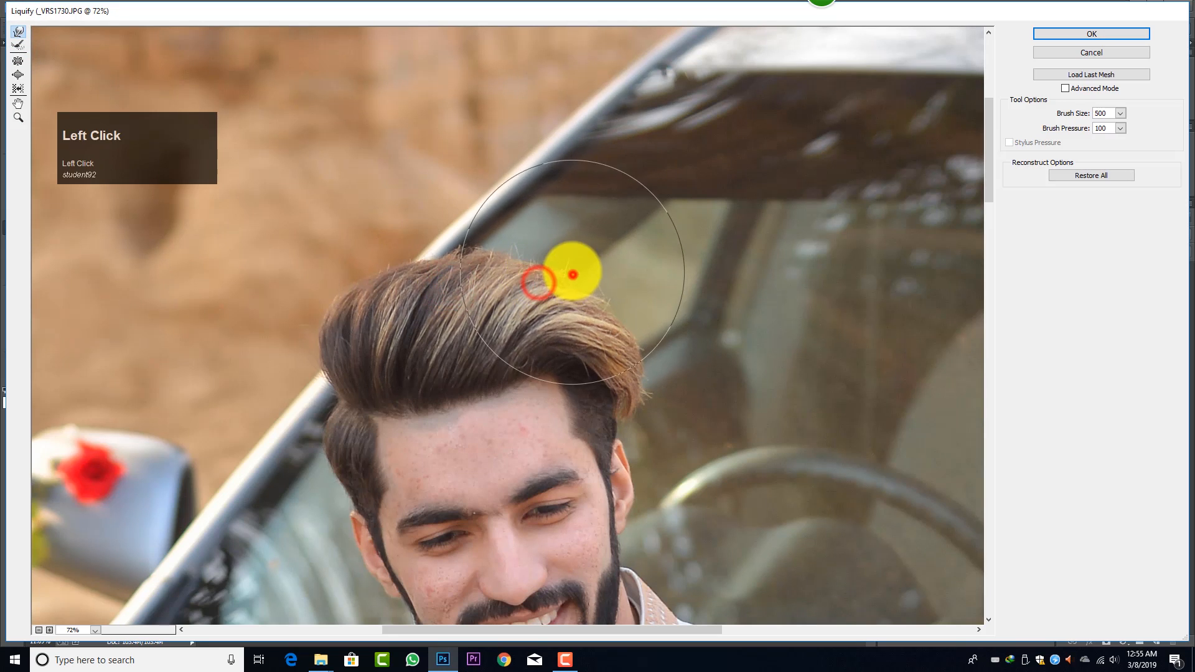
pyautogui.moveTo(572, 274); pyautogui.dragTo(592, 286)
# Warp the hair at the right side of the head with a 400 brush and raise the crown with a 700 brush.
pyautogui.press('[')
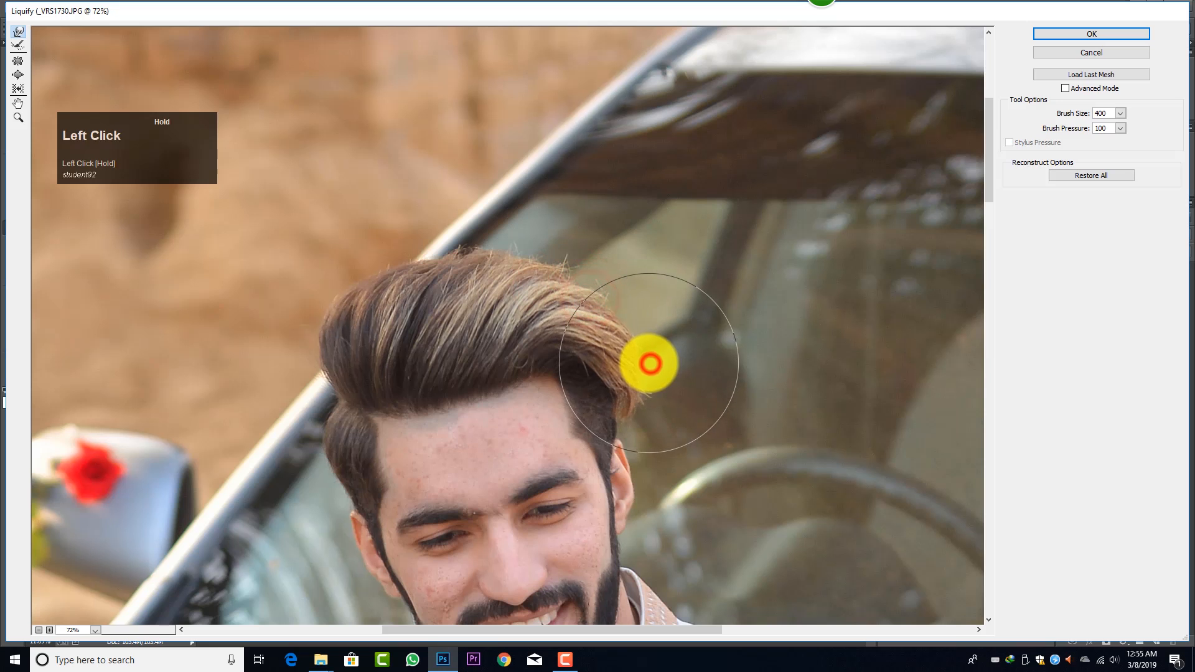
pyautogui.moveTo(649, 363); pyautogui.dragTo(600, 341)
pyautogui.press(']')
pyautogui.press(']')
pyautogui.moveTo(475, 260); pyautogui.dragTo(475, 247)
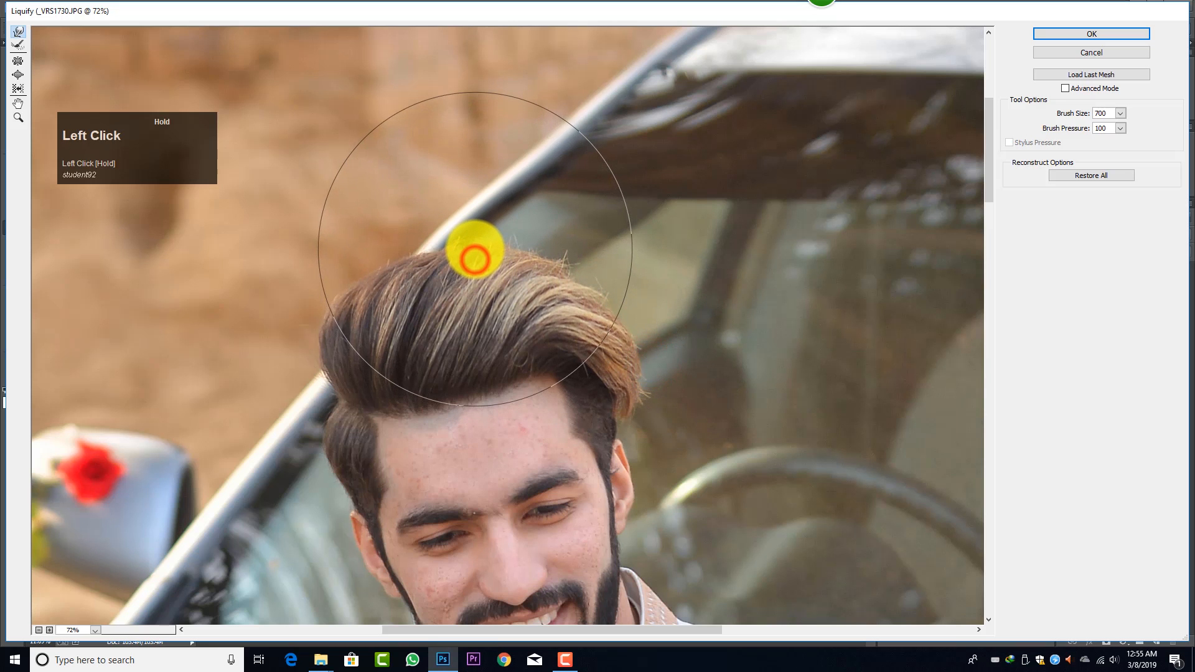
# Refine the outline at the top of the hair with small warp strokes at brush sizes 250 and 200.
pyautogui.press('[')
pyautogui.press('[')
pyautogui.press('[')
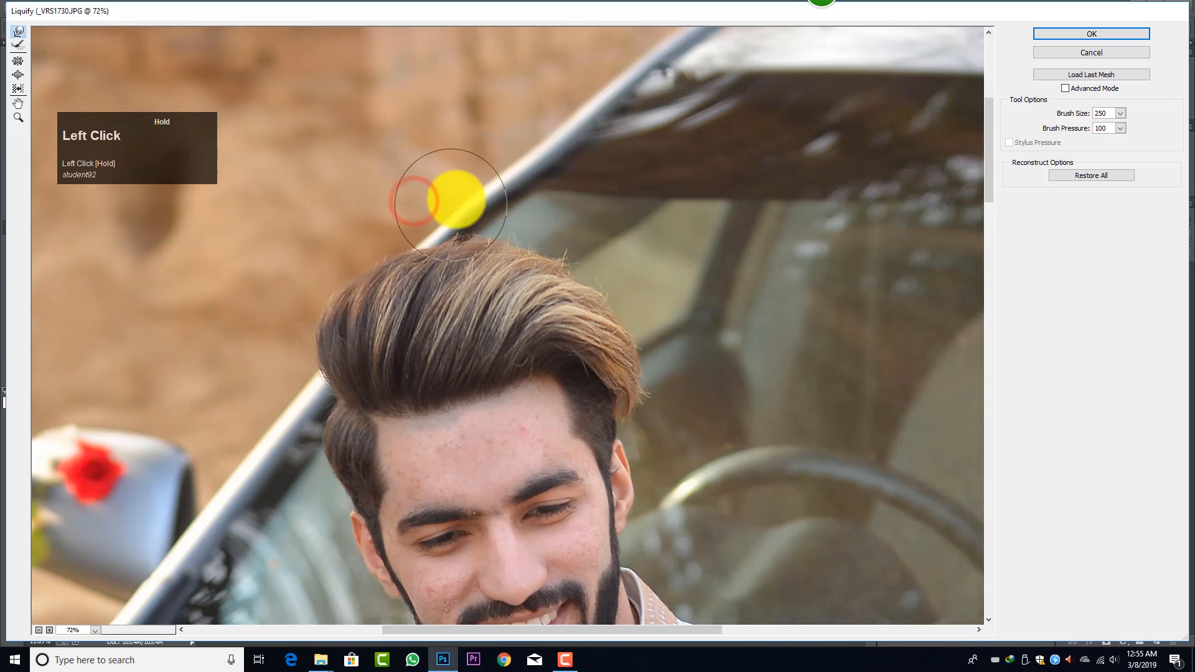
pyautogui.scroll(3, 473, 208)
pyautogui.press(']')
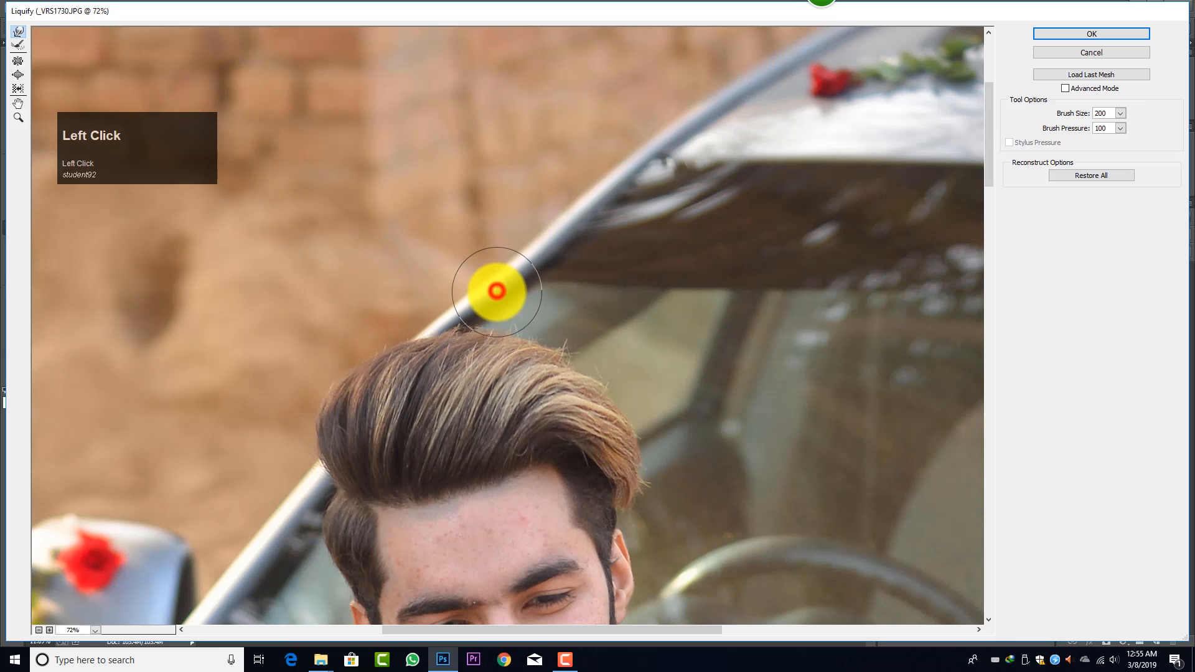
pyautogui.scroll(-2, 449, 292)
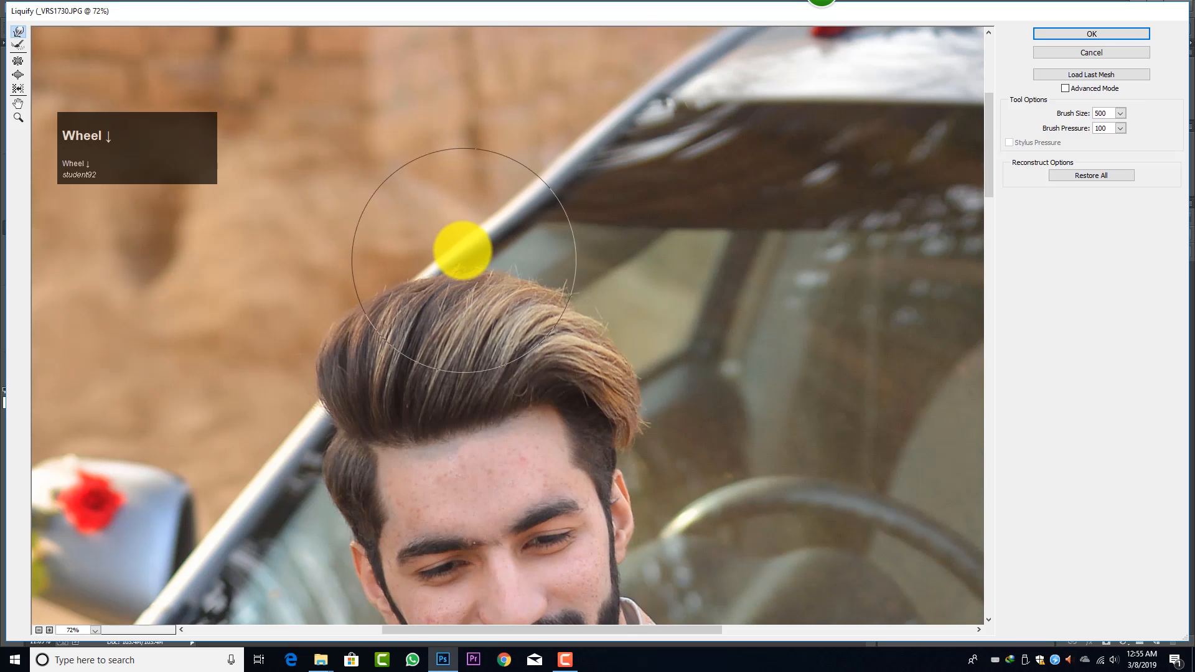
# Adjust the hair's crown with larger warp brushes, between sizes 500 and 900, and apply the Liquify filter.
pyautogui.press(']')
pyautogui.press(']')
pyautogui.scroll(3, 519, 203)
pyautogui.click(518, 200)
pyautogui.press(']')
pyautogui.click(491, 240)
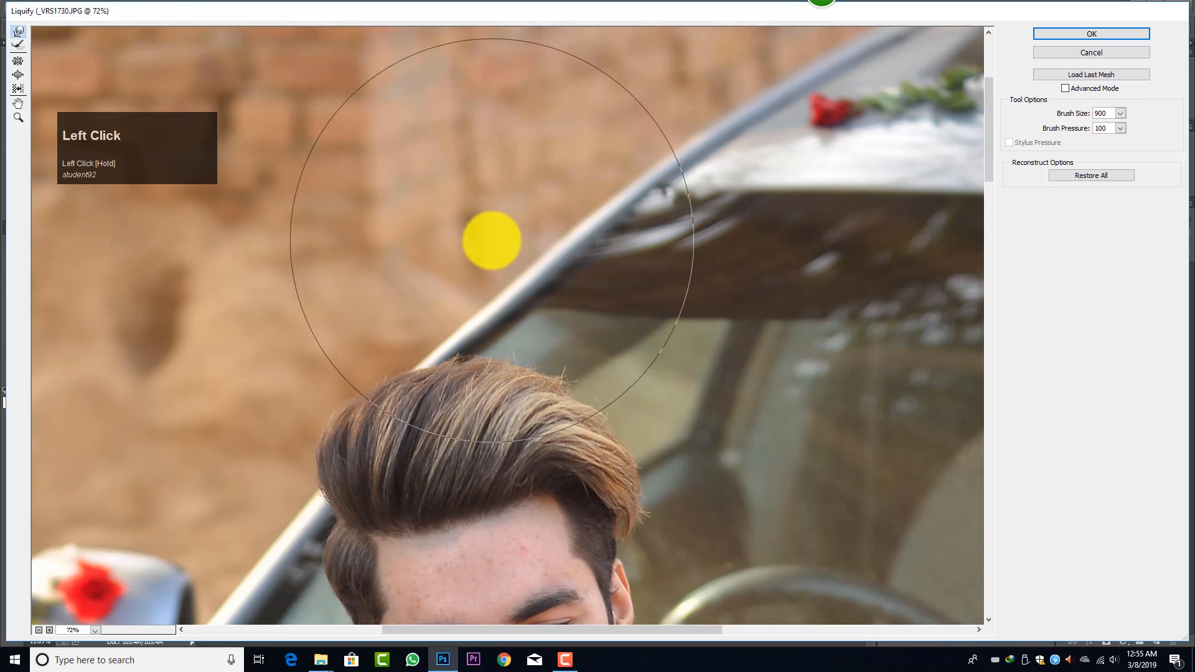
pyautogui.press('[')
pyautogui.scroll(-4, 473, 238)
pyautogui.click(470, 238)
pyautogui.click(1091, 34)
# Reopen Liquify on the man's head and warp the front hairline above the forehead, starting with a 300 brush.
pyautogui.scroll(5, 427, 200)
pyautogui.hotkey('ctrl', 'shift', 'x')
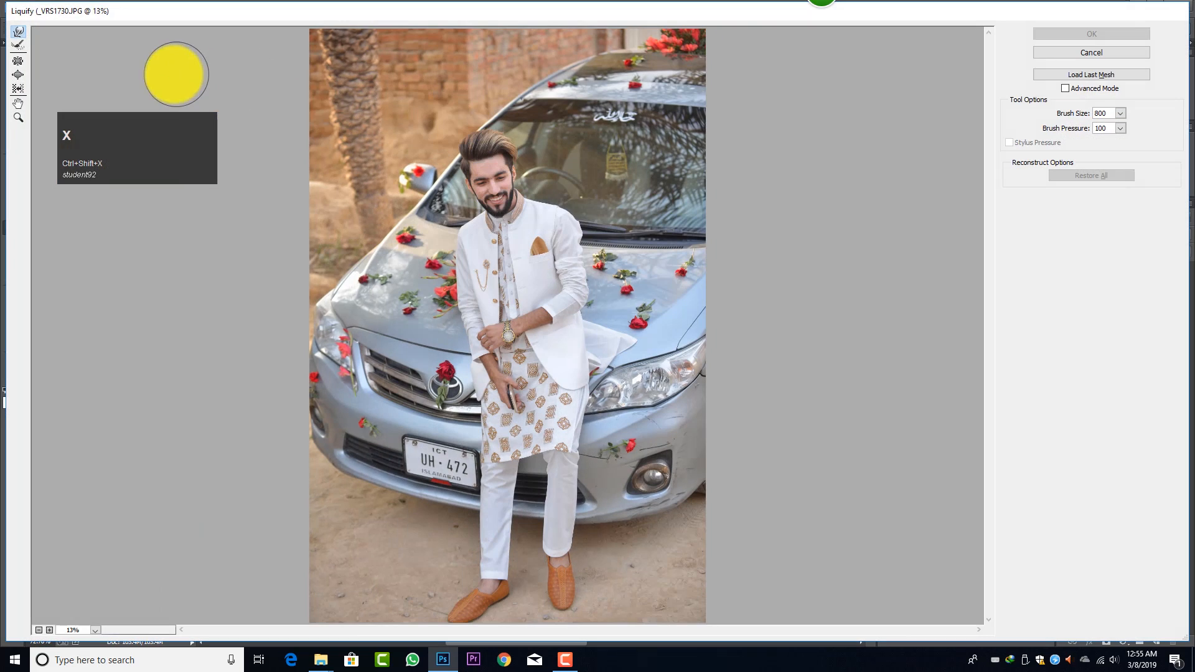
pyautogui.click(18, 117)
pyautogui.moveTo(427, 115); pyautogui.dragTo(606, 195)
pyautogui.click(18, 31)
pyautogui.press('[')
pyautogui.press('[')
pyautogui.press('[')
pyautogui.press('[')
pyautogui.press('[')
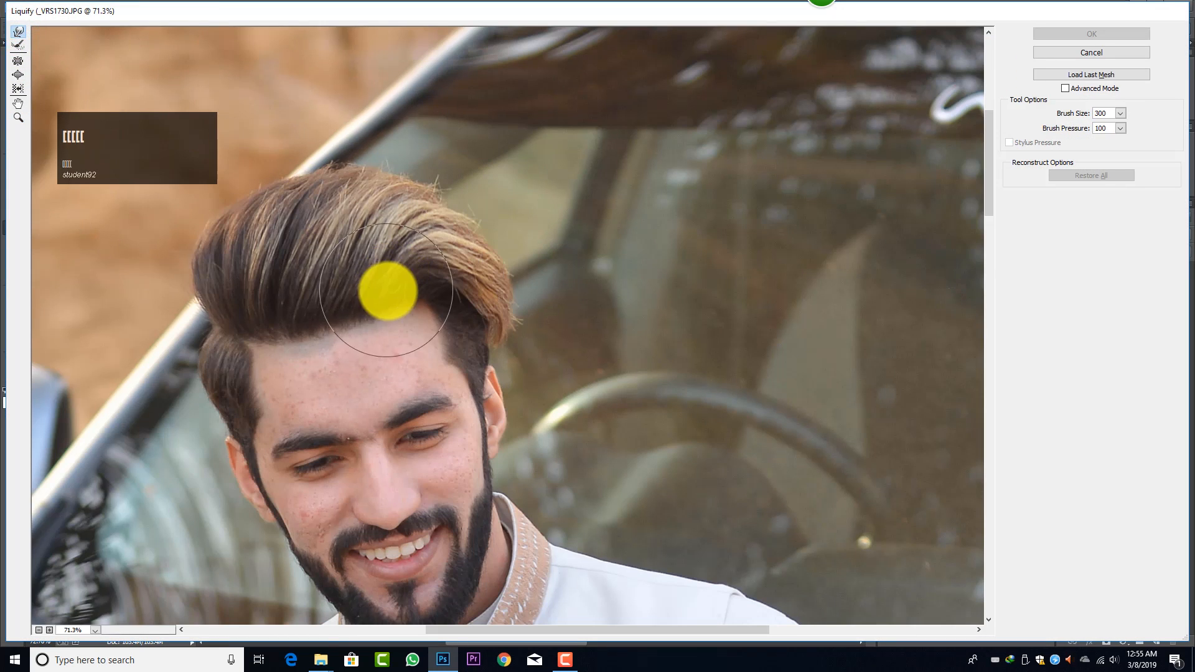
pyautogui.moveTo(396, 310)
pyautogui.mouseDown()
pyautogui.moveTo(280, 341)
pyautogui.moveTo(280, 326)
pyautogui.moveTo(317, 339)
pyautogui.moveTo(339, 323)
pyautogui.mouseUp()
pyautogui.press(']')
pyautogui.moveTo(406, 307); pyautogui.dragTo(419, 301)
# Push in the hair's outline along the top and right side with Forward Warp strokes of varying brush size.
pyautogui.press(']')
pyautogui.press('[')
pyautogui.press('[')
pyautogui.press('[')
pyautogui.moveTo(435, 205)
pyautogui.mouseDown()
pyautogui.moveTo(460, 209)
pyautogui.moveTo(435, 232)
pyautogui.mouseUp()
pyautogui.press(']')
pyautogui.press(']')
pyautogui.moveTo(541, 280); pyautogui.dragTo(528, 316)
pyautogui.moveTo(536, 250); pyautogui.dragTo(522, 243)
# Even out the stray bumps along the hair's top edge with a 100 warp brush and apply the Liquify filter.
pyautogui.scroll(2, 373, 206)
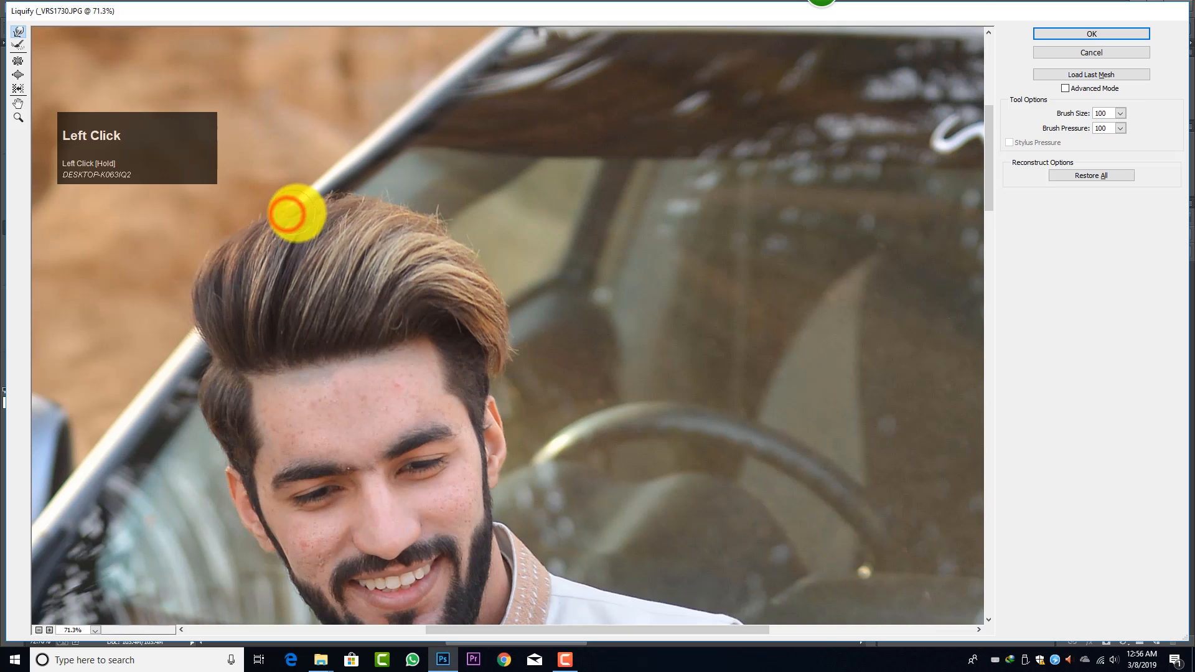
pyautogui.moveTo(342, 192); pyautogui.dragTo(443, 211)
pyautogui.press('[')
pyautogui.moveTo(454, 232); pyautogui.dragTo(456, 227)
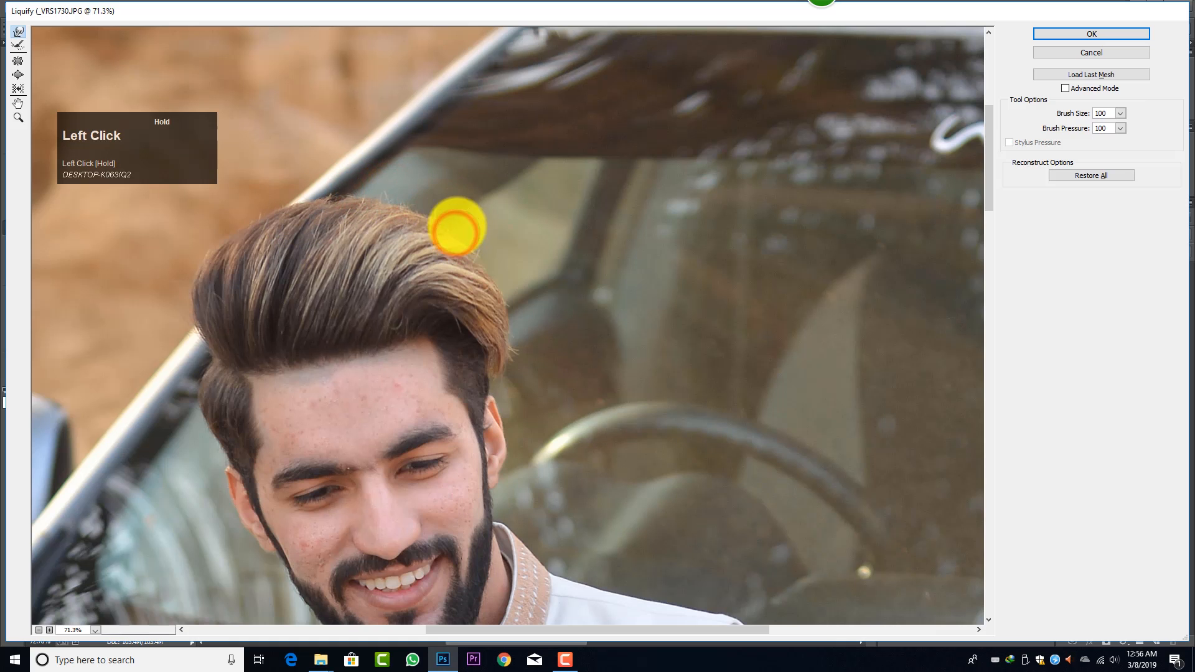
pyautogui.click(1126, 32)
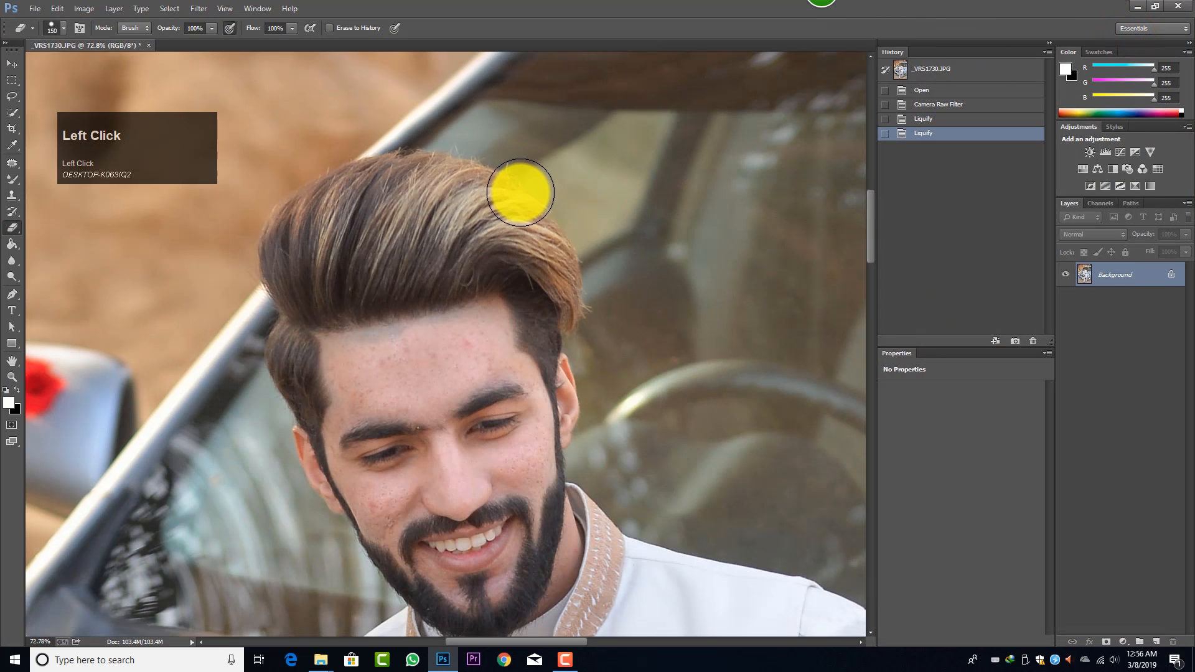
# Set up the Mixer Brush for retouching the man's face, with Wet at 13%.
pyautogui.scroll(-10, 518, 191)
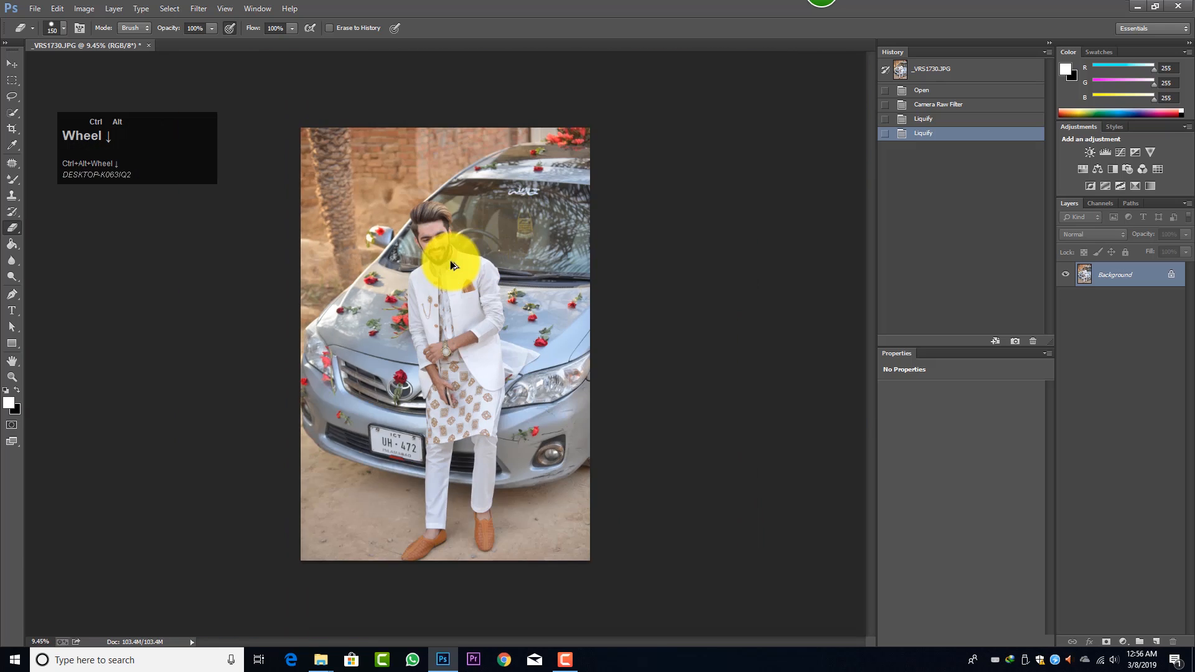
pyautogui.scroll(12, 436, 212)
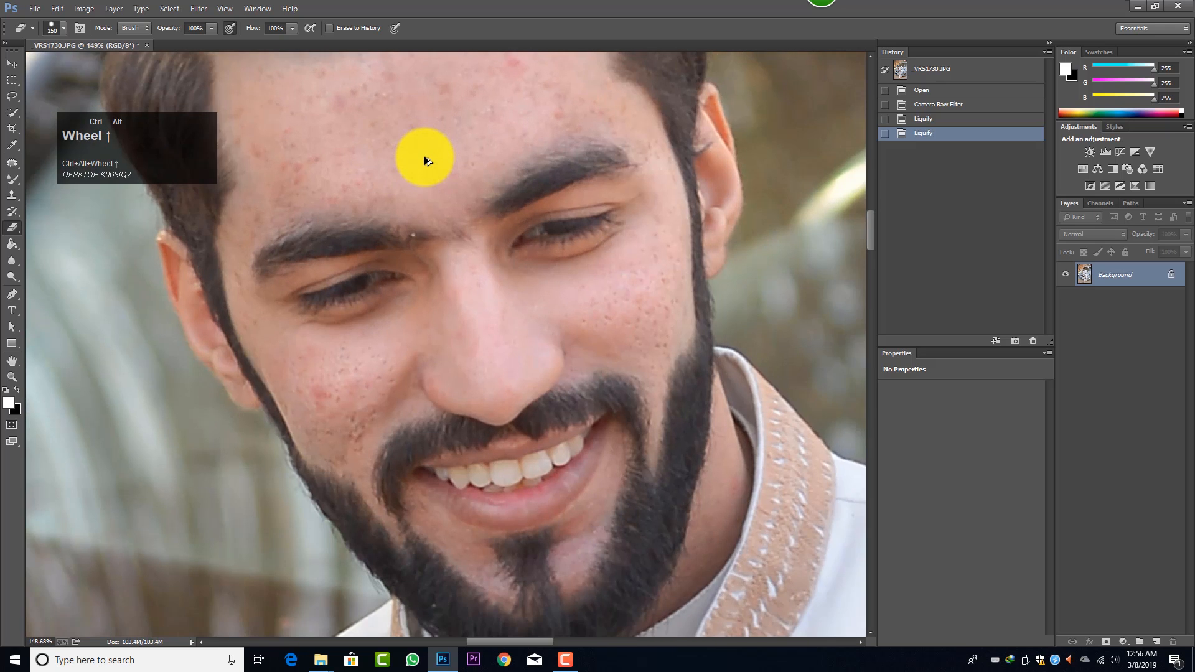
pyautogui.scroll(1, 424, 156)
pyautogui.rightClick(12, 180)
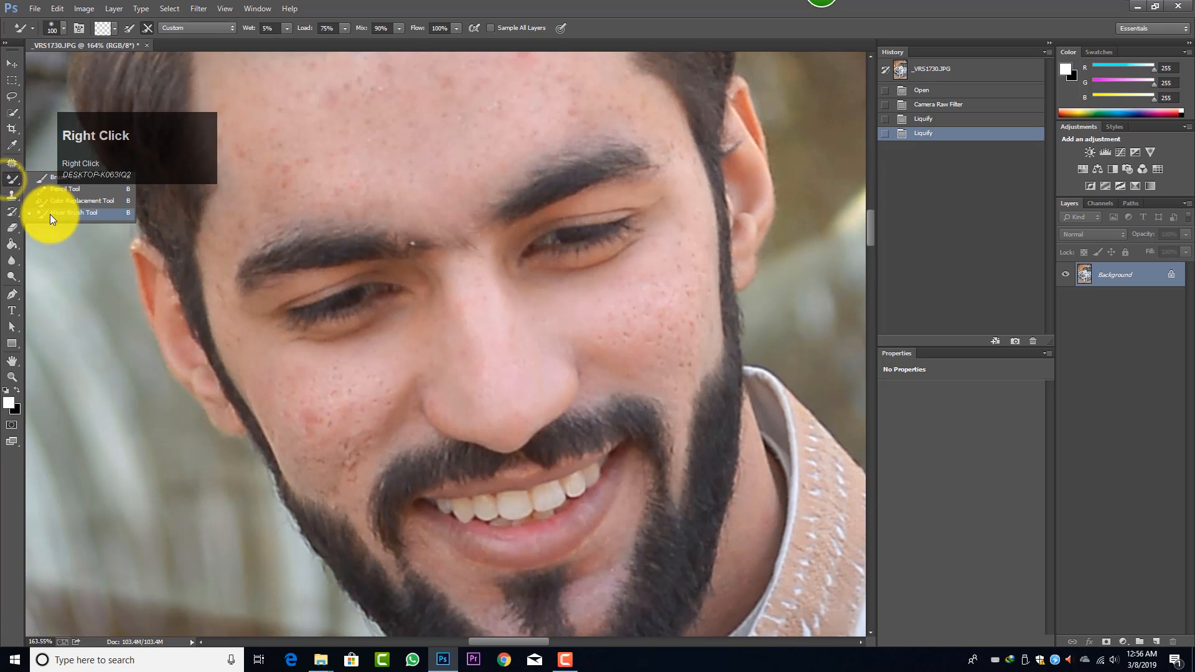
pyautogui.click(50, 214)
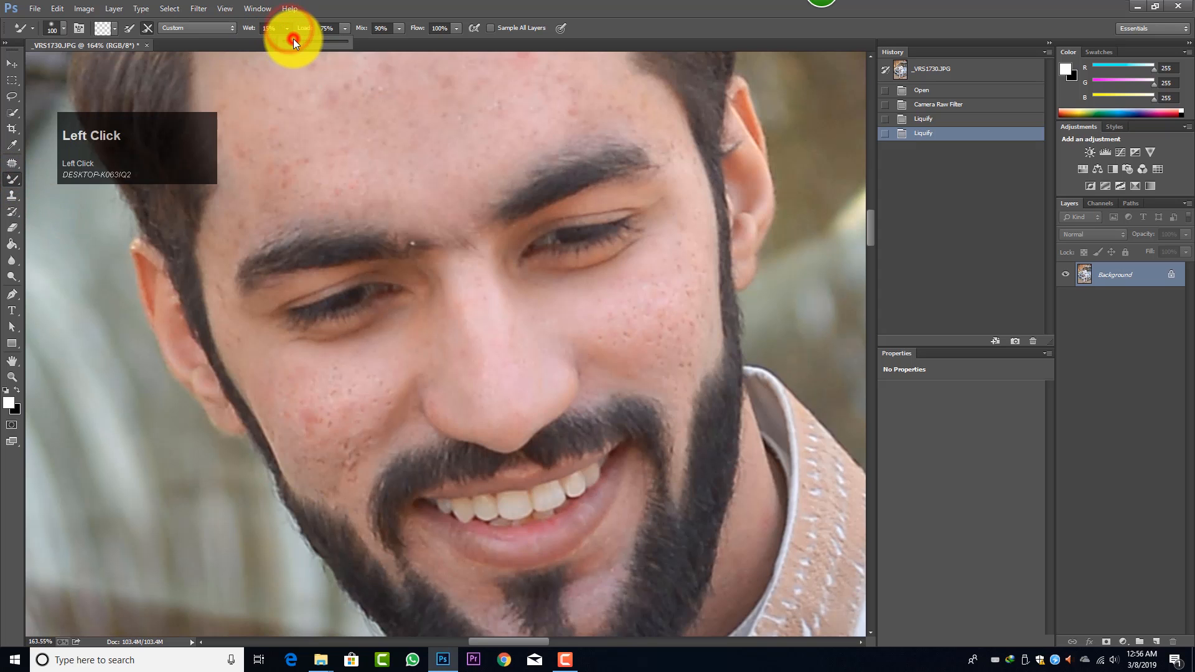
pyautogui.moveTo(294, 38); pyautogui.dragTo(292, 42)
pyautogui.click(737, 10)
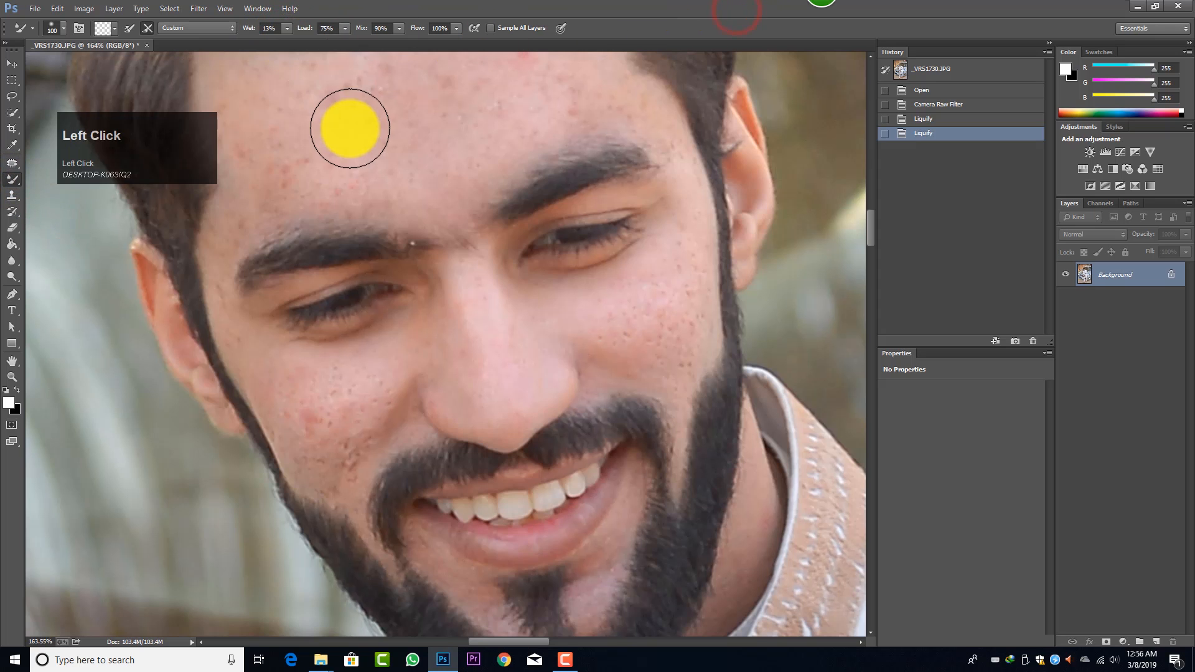
pyautogui.scroll(3, 349, 128)
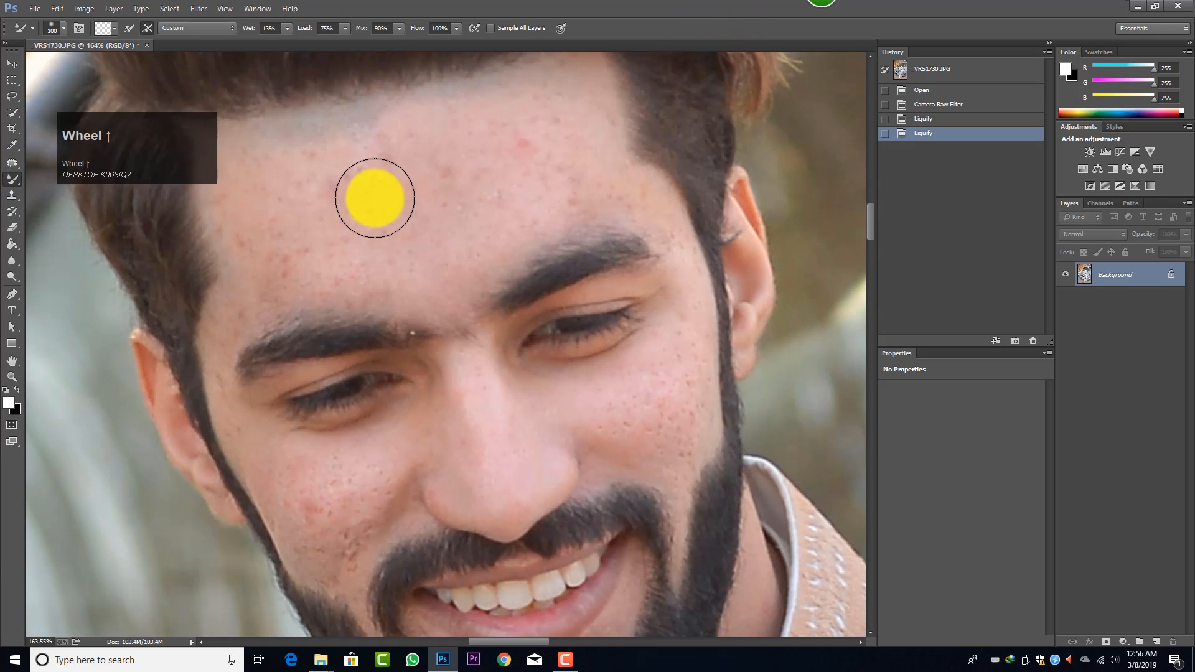
pyautogui.click(160, 151)
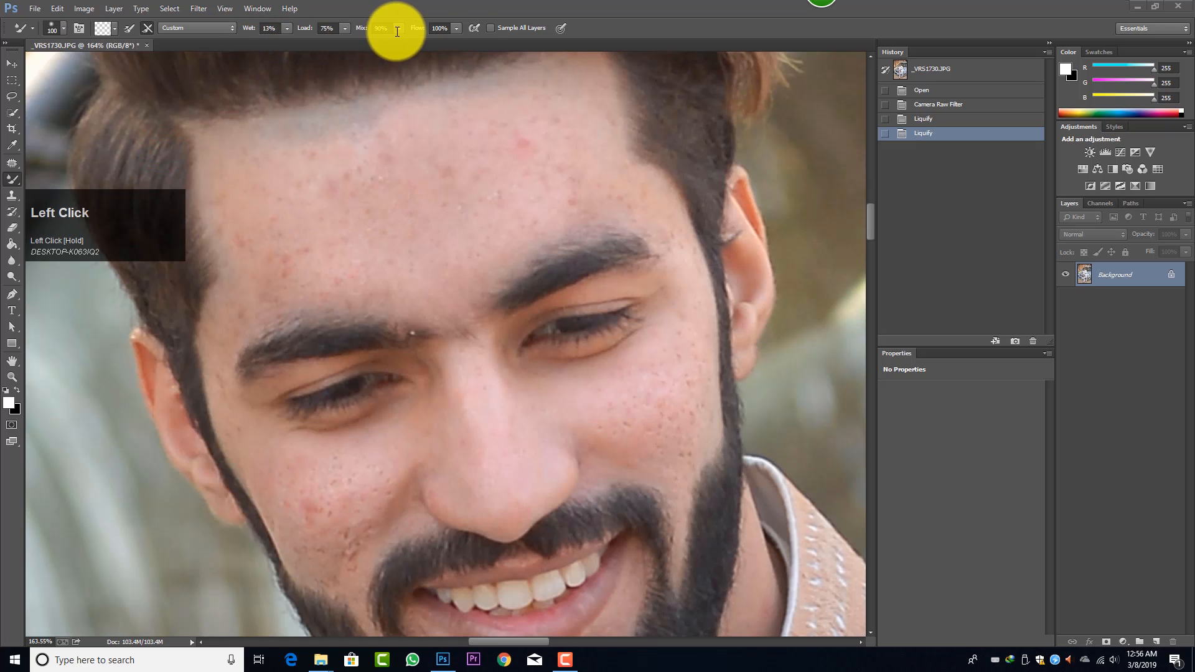
# Blend away the blemishes across the upper forehead with Mixer Brush strokes at a brush size of about 125.
pyautogui.click(256, 175)
pyautogui.press(']')
pyautogui.moveTo(255, 174)
pyautogui.mouseDown()
pyautogui.moveTo(251, 186)
pyautogui.moveTo(304, 183)
pyautogui.moveTo(355, 162)
pyautogui.moveTo(307, 186)
pyautogui.moveTo(280, 151)
pyautogui.moveTo(379, 149)
pyautogui.moveTo(375, 162)
pyautogui.mouseUp()
pyautogui.press(']')
pyautogui.press('[')
pyautogui.press('[')
pyautogui.press(']')
pyautogui.moveTo(462, 132)
pyautogui.mouseDown()
pyautogui.moveTo(526, 125)
pyautogui.moveTo(516, 160)
pyautogui.mouseUp()
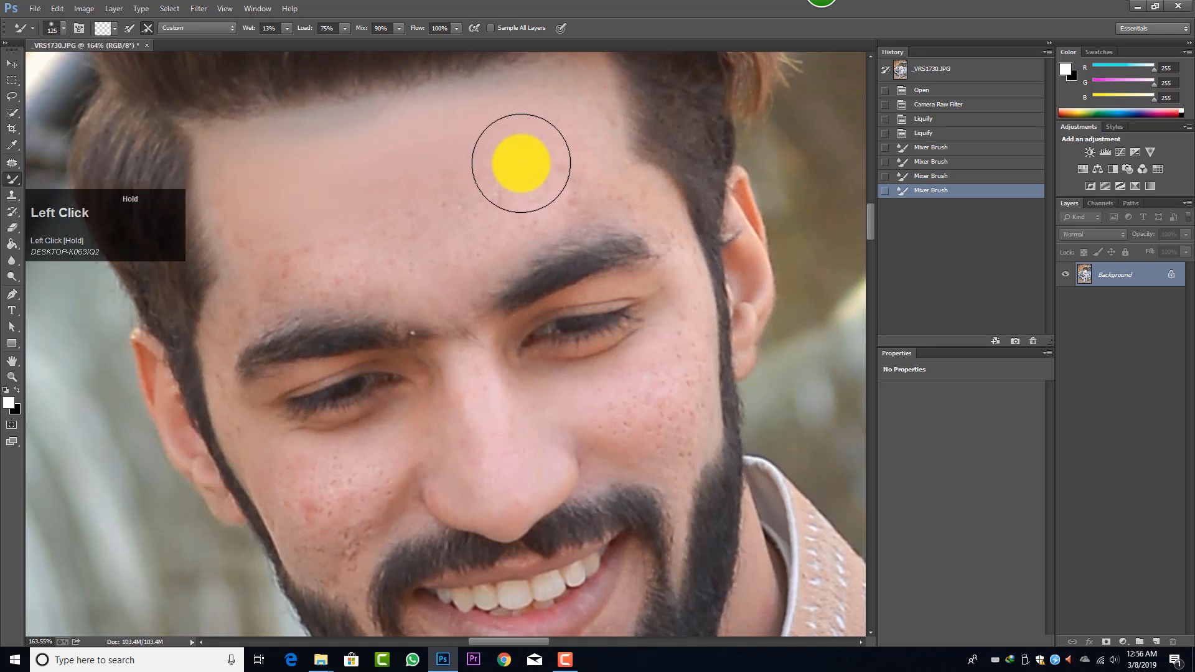
# Smooth the skin in the middle of the forehead with the Mixer Brush at size 100.
pyautogui.press('[')
pyautogui.scroll(2, 515, 160)
pyautogui.moveTo(453, 183)
pyautogui.mouseDown()
pyautogui.moveTo(547, 160)
pyautogui.moveTo(570, 189)
pyautogui.moveTo(395, 181)
pyautogui.moveTo(249, 235)
pyautogui.moveTo(240, 253)
pyautogui.moveTo(268, 295)
pyautogui.mouseUp()
pyautogui.scroll(-2, 268, 295)
pyautogui.press(']')
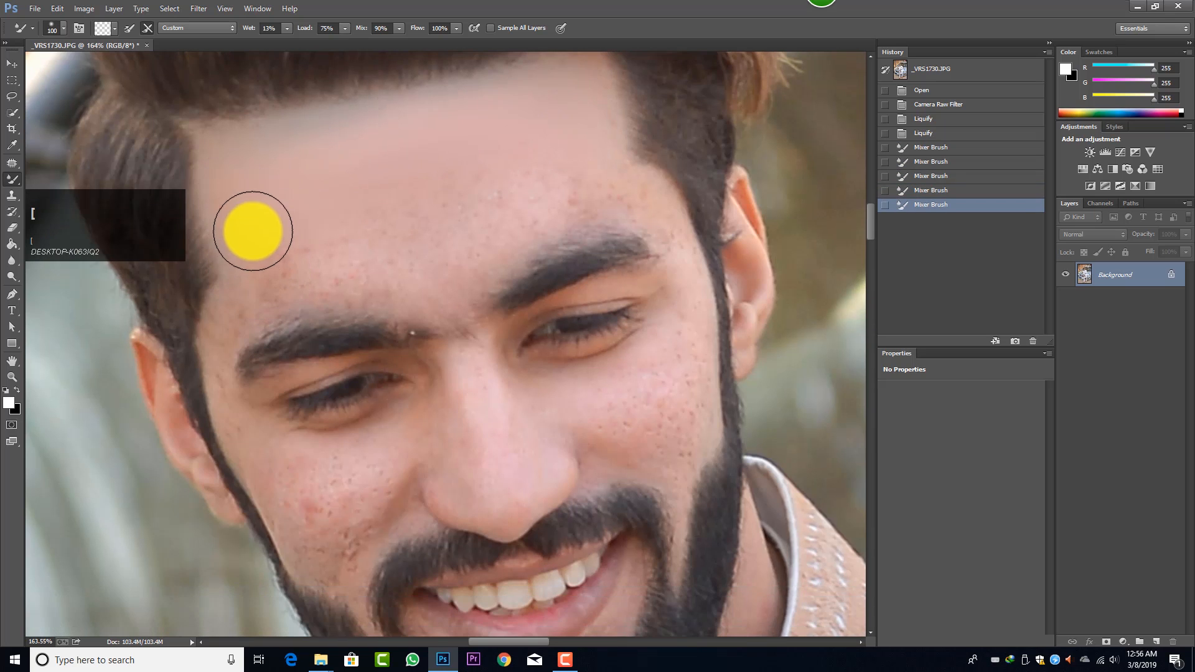
# Smooth the rest of the forehead, from the image-left hairline across to the area above the far eyebrow, with the Mixer Brush at about 100–125.
pyautogui.moveTo(247, 225)
pyautogui.mouseDown()
pyautogui.moveTo(257, 253)
pyautogui.moveTo(252, 221)
pyautogui.mouseUp()
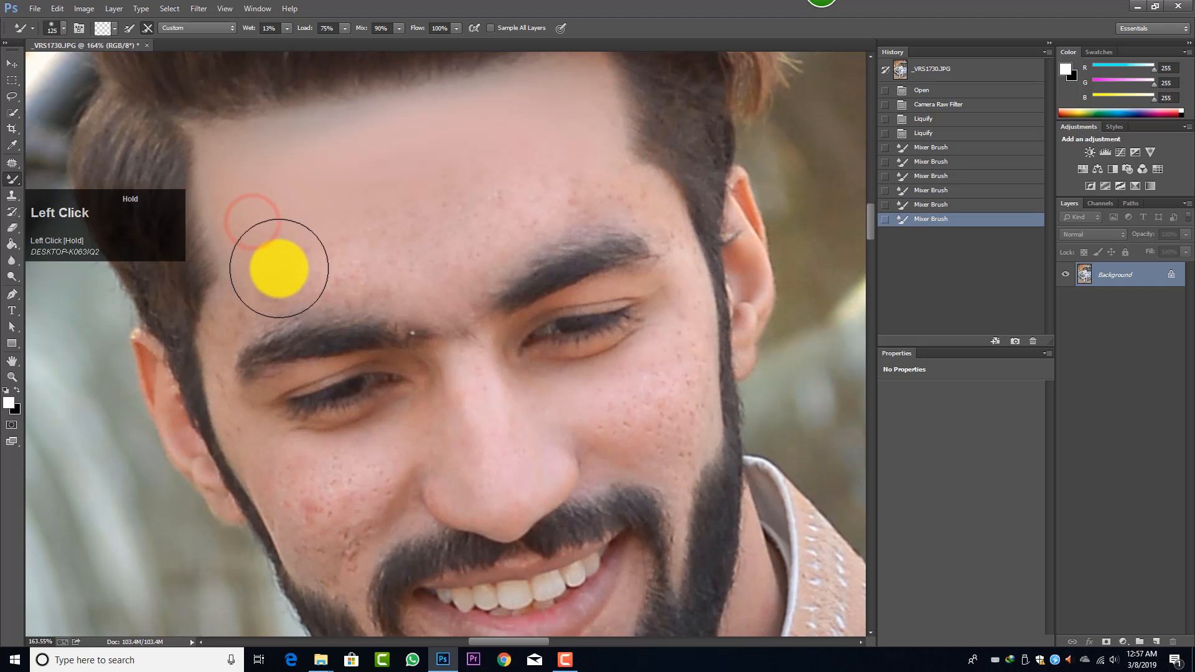
pyautogui.moveTo(309, 264)
pyautogui.mouseDown()
pyautogui.moveTo(447, 223)
pyautogui.moveTo(371, 229)
pyautogui.moveTo(464, 195)
pyautogui.moveTo(475, 174)
pyautogui.moveTo(482, 211)
pyautogui.moveTo(506, 189)
pyautogui.moveTo(572, 174)
pyautogui.moveTo(569, 164)
pyautogui.moveTo(543, 169)
pyautogui.moveTo(574, 160)
pyautogui.mouseUp()
pyautogui.press('[')
pyautogui.scroll(2, 568, 162)
pyautogui.scroll(-2, 501, 173)
pyautogui.press(']')
pyautogui.press(']')
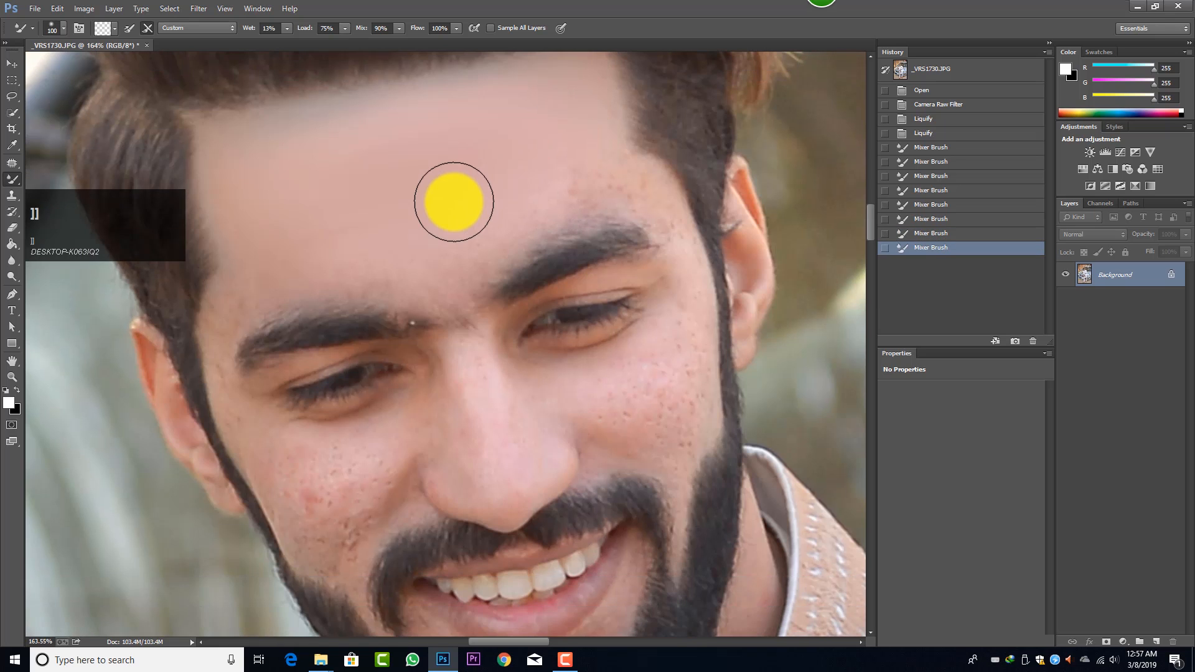
pyautogui.moveTo(454, 201)
pyautogui.mouseDown()
pyautogui.moveTo(619, 179)
pyautogui.moveTo(533, 201)
pyautogui.moveTo(447, 246)
pyautogui.moveTo(252, 263)
pyautogui.moveTo(255, 249)
pyautogui.moveTo(230, 244)
pyautogui.moveTo(220, 256)
pyautogui.moveTo(344, 223)
pyautogui.moveTo(449, 238)
pyautogui.mouseUp()
# Blend the skin of the lower forehead above the image-left eyebrow with a smaller Mixer Brush.
pyautogui.scroll(-1, 256, 231)
pyautogui.press('[')
pyautogui.press('[')
pyautogui.press('[')
pyautogui.press(']')
pyautogui.scroll(-1, 373, 234)
pyautogui.moveTo(296, 230); pyautogui.dragTo(339, 187)
# Smooth the image-left temple and blemished upper cheek with the Mixer Brush at a size of about 70.
pyautogui.press('[')
pyautogui.press('[')
pyautogui.press('[')
pyautogui.moveTo(221, 257); pyautogui.dragTo(240, 305)
pyautogui.moveTo(267, 350)
pyautogui.mouseDown()
pyautogui.moveTo(246, 361)
pyautogui.moveTo(315, 357)
pyautogui.mouseUp()
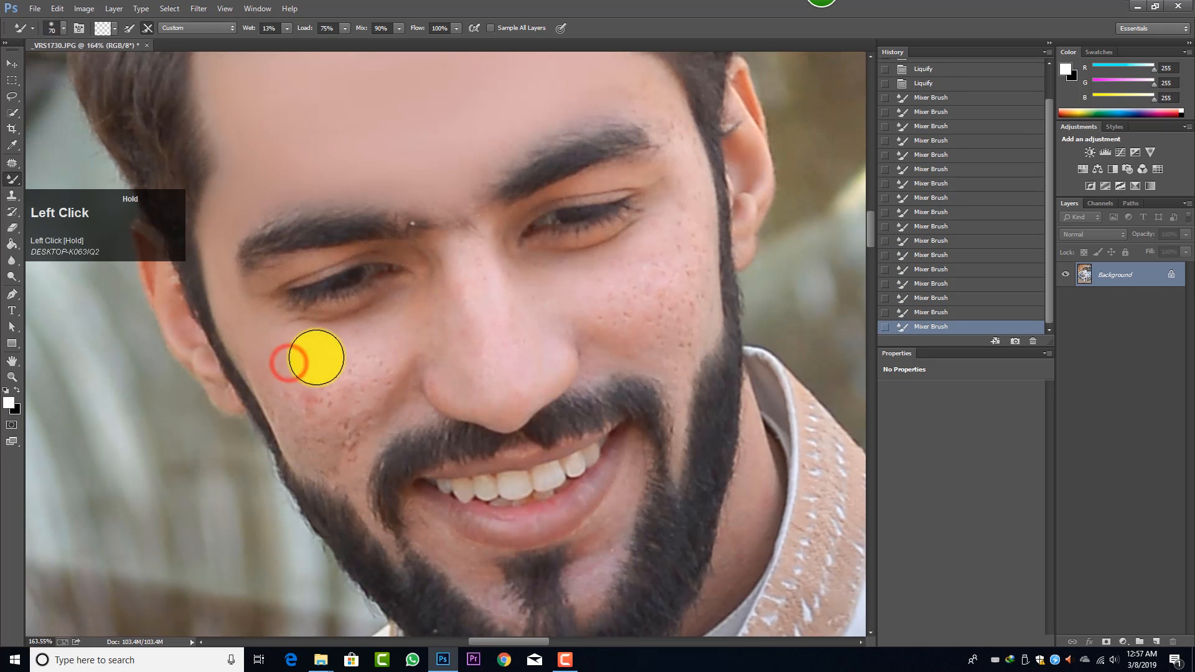
pyautogui.moveTo(293, 397)
pyautogui.mouseDown()
pyautogui.moveTo(305, 407)
pyautogui.moveTo(335, 369)
pyautogui.mouseUp()
pyautogui.press('[')
pyautogui.scroll(2, 451, 235)
pyautogui.scroll(-3, 461, 304)
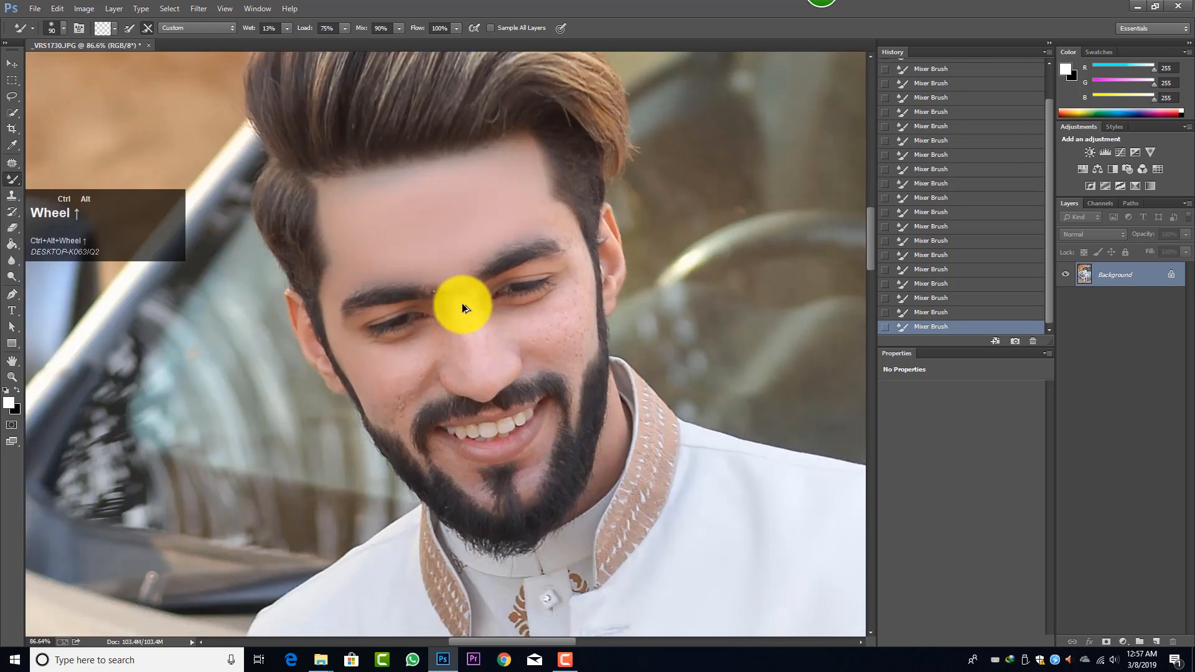
# Blend the spots on the image-left lower cheek beside the beard and back up across the cheek.
pyautogui.scroll(3, 457, 307)
pyautogui.moveTo(358, 464); pyautogui.dragTo(377, 498)
pyautogui.moveTo(368, 461)
pyautogui.mouseDown()
pyautogui.moveTo(365, 408)
pyautogui.moveTo(384, 378)
pyautogui.mouseUp()
pyautogui.moveTo(331, 357); pyautogui.dragTo(300, 353)
# Smooth the skin beneath the image-left eye and on the inner cheek with short Mixer Brush strokes.
pyautogui.press('[')
pyautogui.press('[')
pyautogui.scroll(-3, 283, 307)
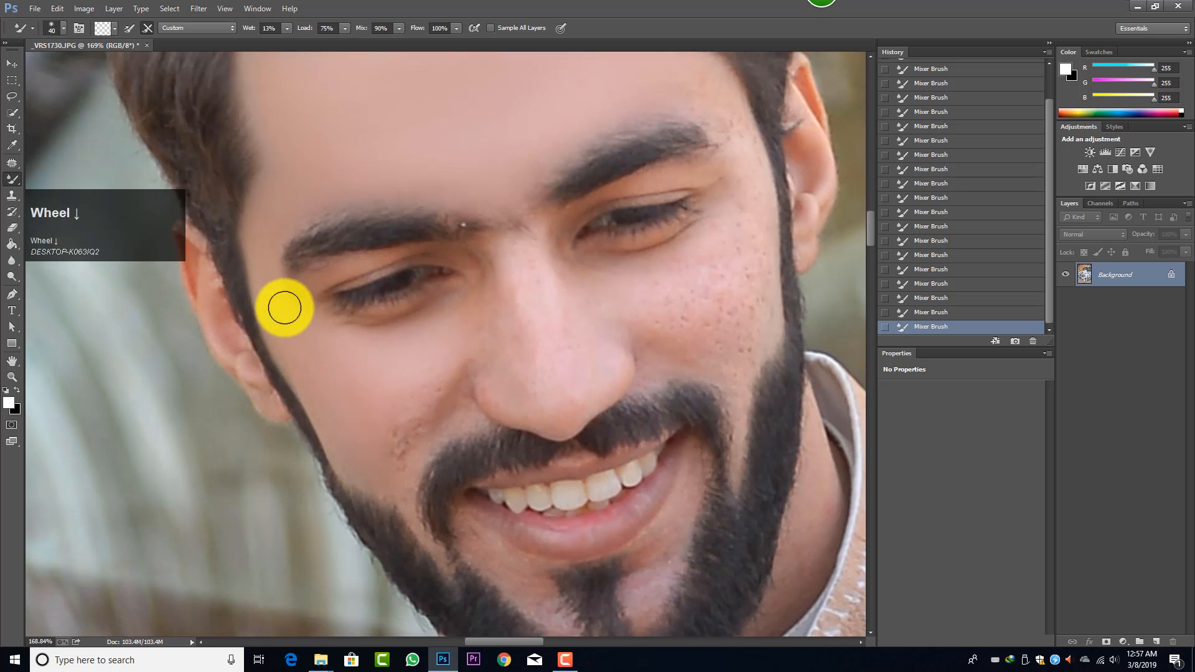
pyautogui.press(']')
pyautogui.press(']')
pyautogui.press(']')
pyautogui.moveTo(369, 341)
pyautogui.mouseDown()
pyautogui.moveTo(396, 398)
pyautogui.moveTo(408, 335)
pyautogui.mouseUp()
pyautogui.moveTo(435, 333)
pyautogui.mouseDown()
pyautogui.moveTo(400, 373)
pyautogui.moveTo(409, 367)
pyautogui.mouseUp()
pyautogui.moveTo(355, 344); pyautogui.dragTo(374, 324)
# Smooth the nose's image-left side, tip and bridge with repeated small Mixer Brush strokes.
pyautogui.scroll(1, 325, 269)
pyautogui.moveTo(483, 267)
pyautogui.mouseDown()
pyautogui.moveTo(447, 228)
pyautogui.moveTo(475, 254)
pyautogui.mouseUp()
pyautogui.press('[')
pyautogui.press('[')
pyautogui.press('[')
pyautogui.press('[')
pyautogui.moveTo(501, 379); pyautogui.dragTo(482, 311)
pyautogui.moveTo(478, 274); pyautogui.dragTo(465, 336)
pyautogui.moveTo(459, 357); pyautogui.dragTo(464, 340)
pyautogui.moveTo(461, 326); pyautogui.dragTo(442, 397)
pyautogui.moveTo(547, 368); pyautogui.dragTo(536, 328)
pyautogui.moveTo(517, 235); pyautogui.dragTo(528, 299)
pyautogui.moveTo(507, 328)
pyautogui.mouseDown()
pyautogui.moveTo(515, 363)
pyautogui.moveTo(525, 287)
pyautogui.moveTo(483, 239)
pyautogui.mouseUp()
# Smooth the nose's image-right side with the Mixer Brush at a size of about 60.
pyautogui.press('[')
pyautogui.press('[')
pyautogui.press('[')
pyautogui.press('[')
pyautogui.press(']')
pyautogui.press(']')
pyautogui.press(']')
pyautogui.press(']')
pyautogui.press(']')
pyautogui.moveTo(552, 232)
pyautogui.mouseDown()
pyautogui.moveTo(579, 355)
pyautogui.moveTo(603, 343)
pyautogui.mouseUp()
pyautogui.scroll(-6, 605, 358)
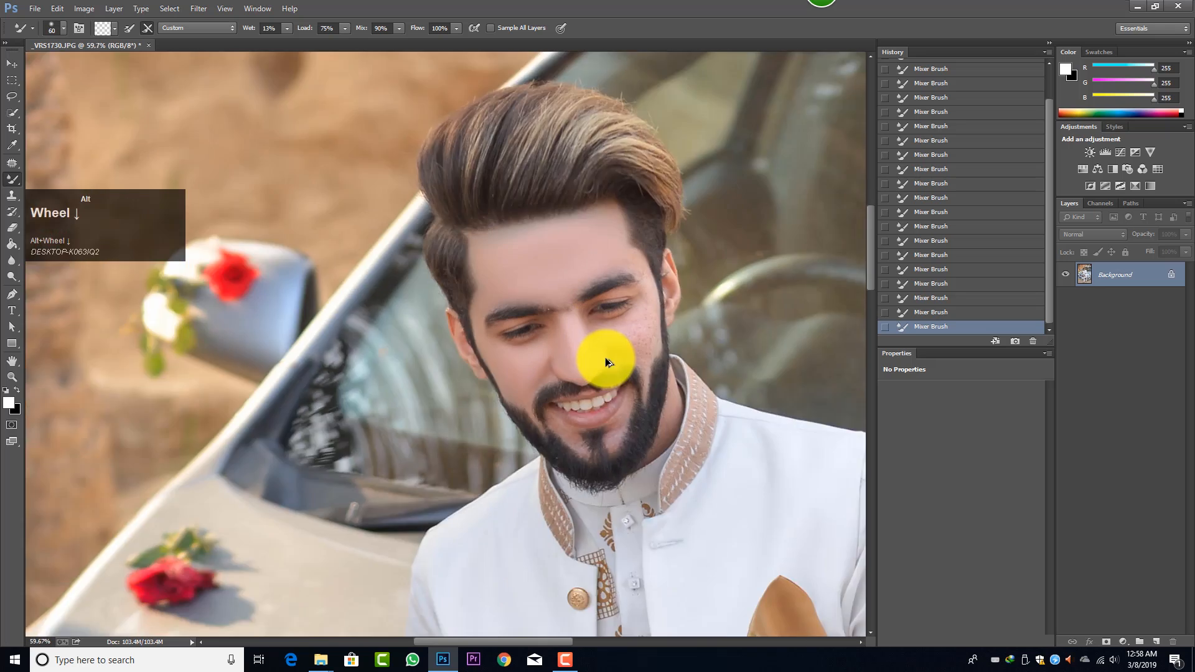
# Even out the nose bridge and the skin between the eyebrows with the Mixer Brush at about 45.
pyautogui.scroll(7, 605, 360)
pyautogui.moveTo(520, 370)
pyautogui.mouseDown()
pyautogui.moveTo(467, 243)
pyautogui.moveTo(565, 271)
pyautogui.mouseUp()
pyautogui.scroll(2, 512, 239)
pyautogui.moveTo(512, 239); pyautogui.dragTo(530, 299)
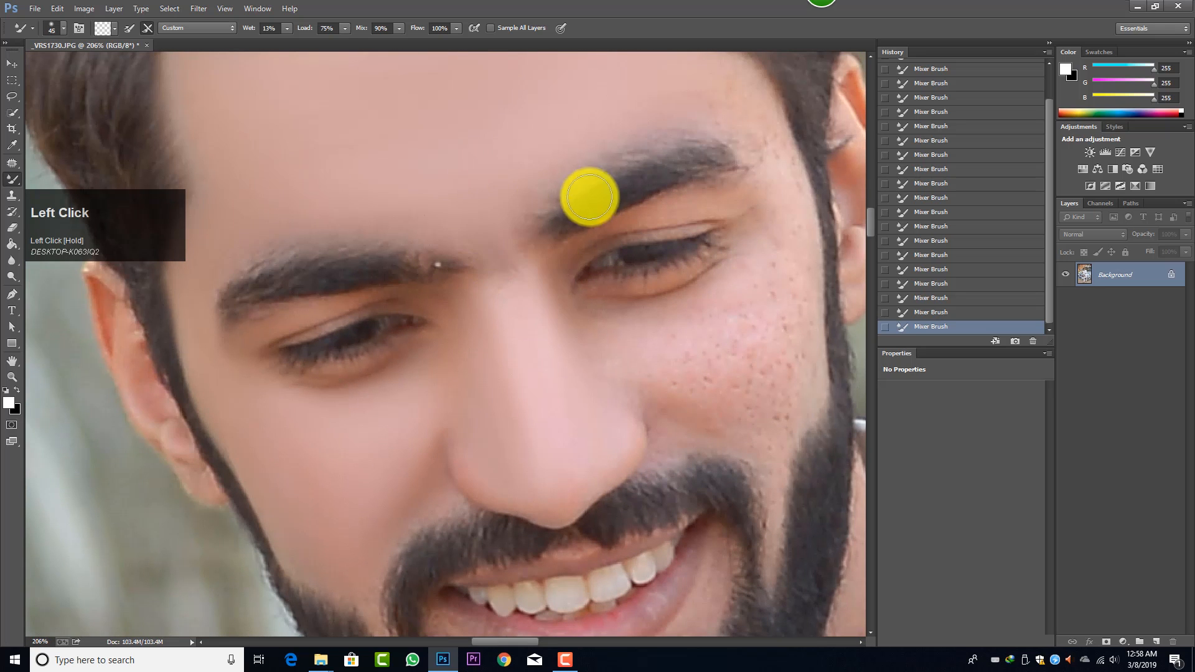
pyautogui.moveTo(511, 206); pyautogui.dragTo(553, 258)
# Smooth the skin around the image-right eye and up over the temple beyond the eyebrow's outer end.
pyautogui.scroll(1, 591, 249)
pyautogui.moveTo(738, 232); pyautogui.dragTo(662, 246)
pyautogui.press(']')
pyautogui.press(']')
pyautogui.press(']')
pyautogui.press(']')
pyautogui.press(']')
pyautogui.moveTo(608, 365); pyautogui.dragTo(683, 363)
pyautogui.scroll(2, 716, 349)
pyautogui.moveTo(766, 322); pyautogui.dragTo(699, 160)
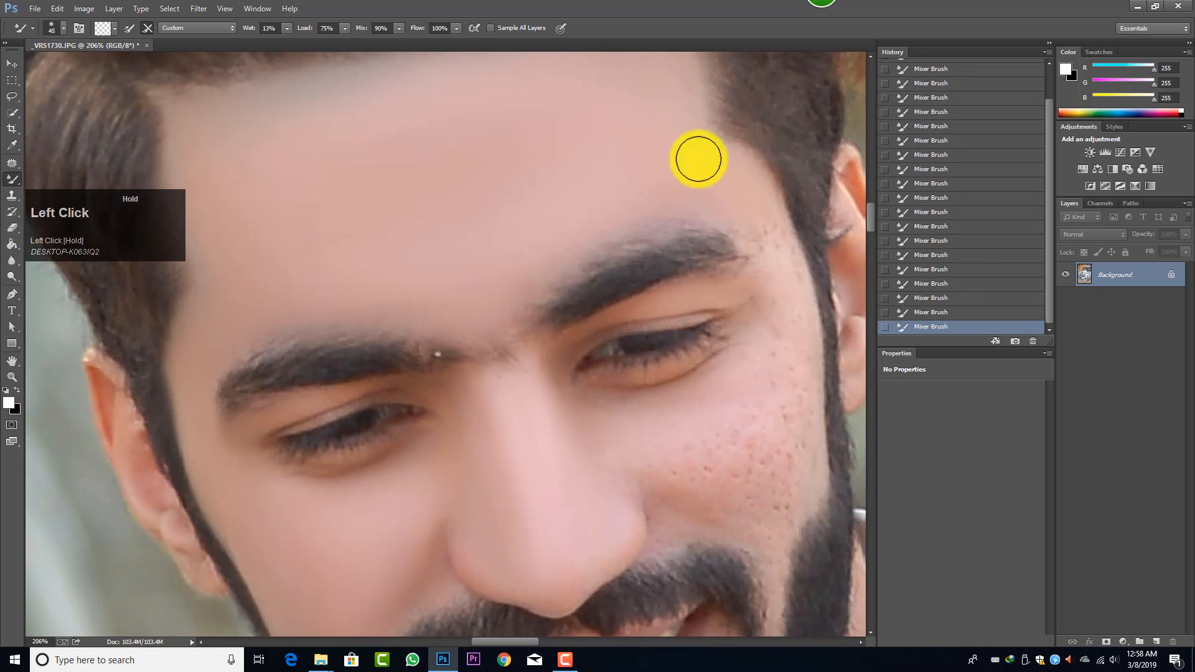
# Blend away the blemishes on the image-right cheek, from the sideburn to the nose, with the Mixer Brush.
pyautogui.scroll(1, 722, 187)
pyautogui.moveTo(758, 244)
pyautogui.mouseDown()
pyautogui.moveTo(751, 219)
pyautogui.moveTo(774, 299)
pyautogui.moveTo(698, 315)
pyautogui.mouseUp()
pyautogui.press(']')
pyautogui.scroll(-2, 763, 243)
pyautogui.scroll(-4, 776, 299)
pyautogui.moveTo(735, 330)
pyautogui.mouseDown()
pyautogui.moveTo(771, 347)
pyautogui.moveTo(752, 296)
pyautogui.mouseUp()
pyautogui.moveTo(754, 216)
pyautogui.mouseDown()
pyautogui.moveTo(734, 231)
pyautogui.moveTo(723, 190)
pyautogui.mouseUp()
pyautogui.moveTo(584, 254)
pyautogui.mouseDown()
pyautogui.moveTo(592, 240)
pyautogui.moveTo(616, 302)
pyautogui.moveTo(654, 333)
pyautogui.mouseUp()
pyautogui.press('[')
pyautogui.scroll(-2, 645, 315)
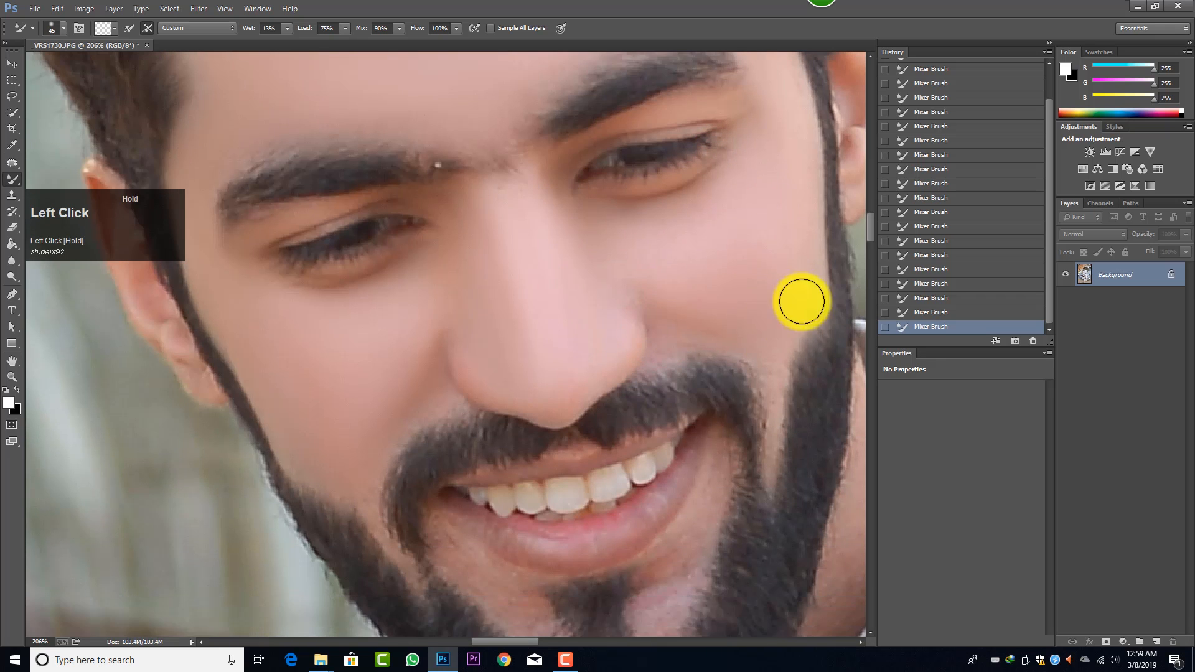
# Blend the narrow strip of skin between the mustache and beard on the image-right side with a much smaller Mixer Brush.
pyautogui.scroll(-3, 800, 303)
pyautogui.press('[')
pyautogui.press('[')
pyautogui.press('[')
pyautogui.press('[')
pyautogui.press('[')
pyautogui.moveTo(774, 274); pyautogui.dragTo(752, 278)
# Smooth the chin skin beneath the lower lip, beside the soul patch, with a slightly larger Mixer Brush.
pyautogui.scroll(-3, 671, 255)
pyautogui.press(']')
pyautogui.press(']')
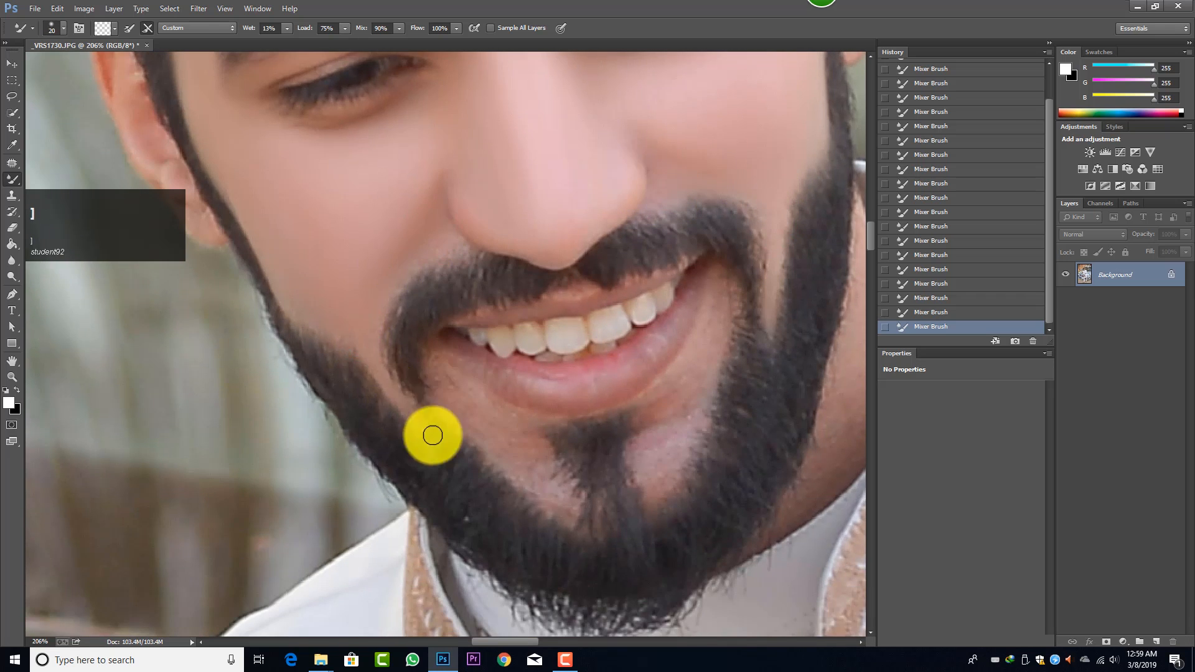
pyautogui.moveTo(465, 404); pyautogui.dragTo(538, 454)
# Refine the nose again and blend the chin skin on both sides of the soul patch at a brush size of about 45.
pyautogui.scroll(-5, 632, 387)
pyautogui.scroll(4, 413, 234)
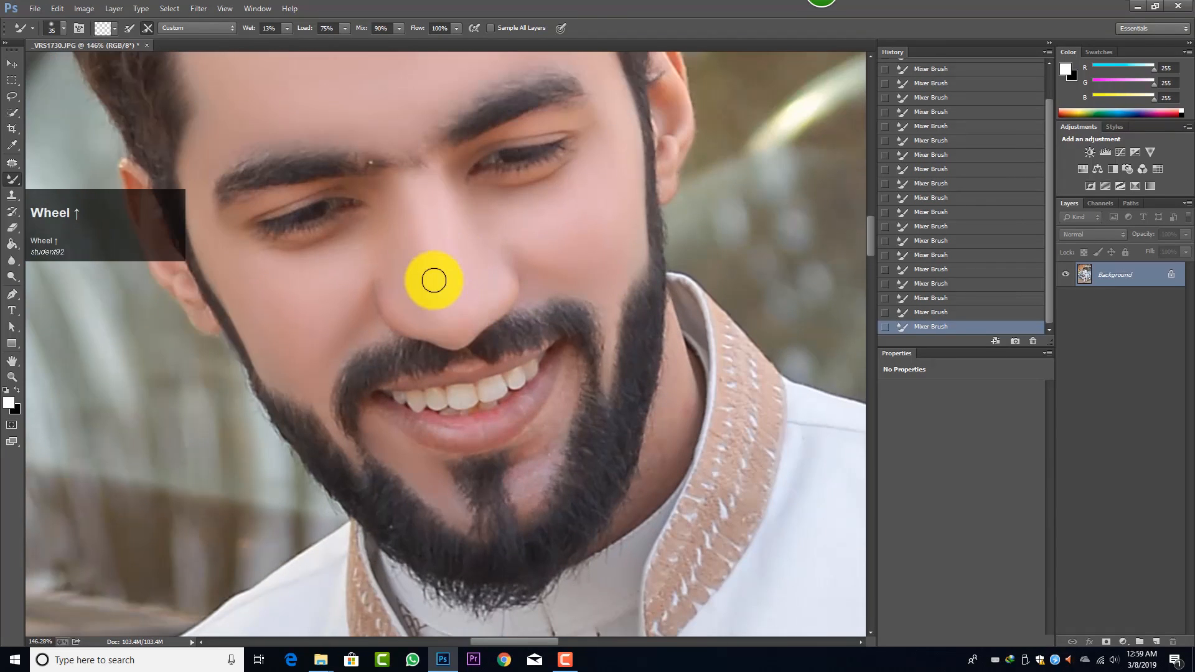
pyautogui.press(']')
pyautogui.moveTo(448, 194); pyautogui.dragTo(492, 283)
pyautogui.scroll(-2, 492, 283)
pyautogui.moveTo(550, 362)
pyautogui.mouseDown()
pyautogui.moveTo(528, 422)
pyautogui.moveTo(426, 419)
pyautogui.mouseUp()
pyautogui.press('[')
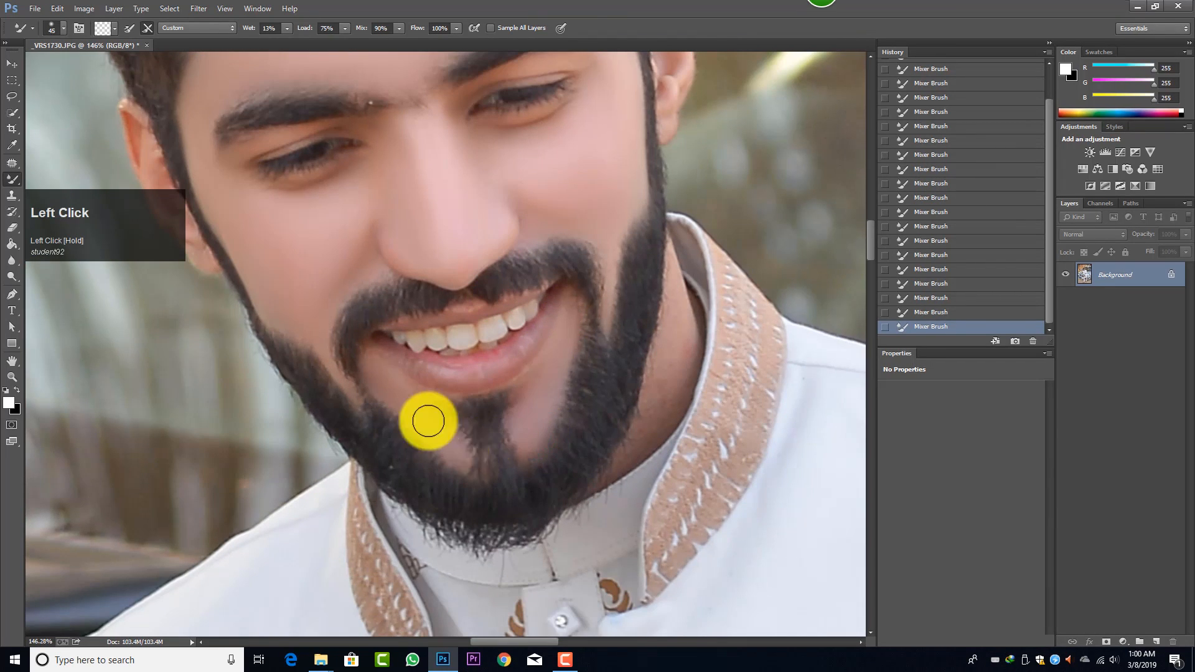
# Touch up leftover spots on the cheek, around the eyebrows and near the eyes with Mixer Brush dabs, starting at size 40.
pyautogui.scroll(3, 518, 417)
pyautogui.scroll(2, 518, 417)
pyautogui.click(283, 452)
pyautogui.click(568, 215)
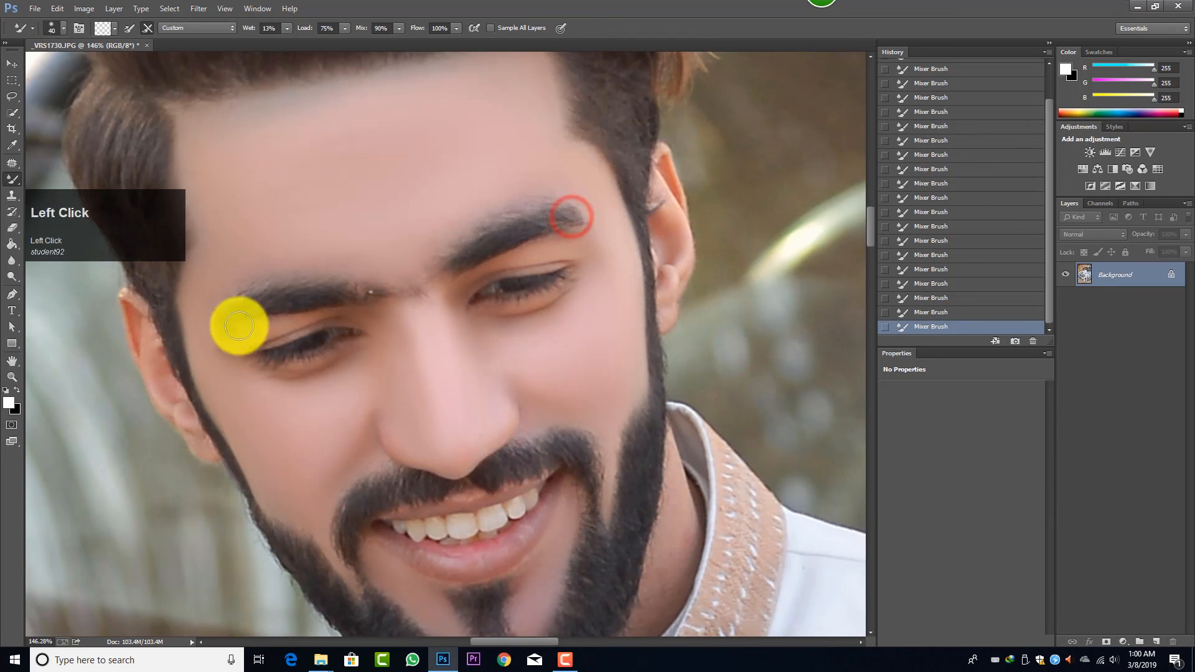
pyautogui.scroll(-1, 420, 393)
pyautogui.press(']')
pyautogui.click(387, 342)
pyautogui.click(526, 277)
pyautogui.scroll(-3, 459, 360)
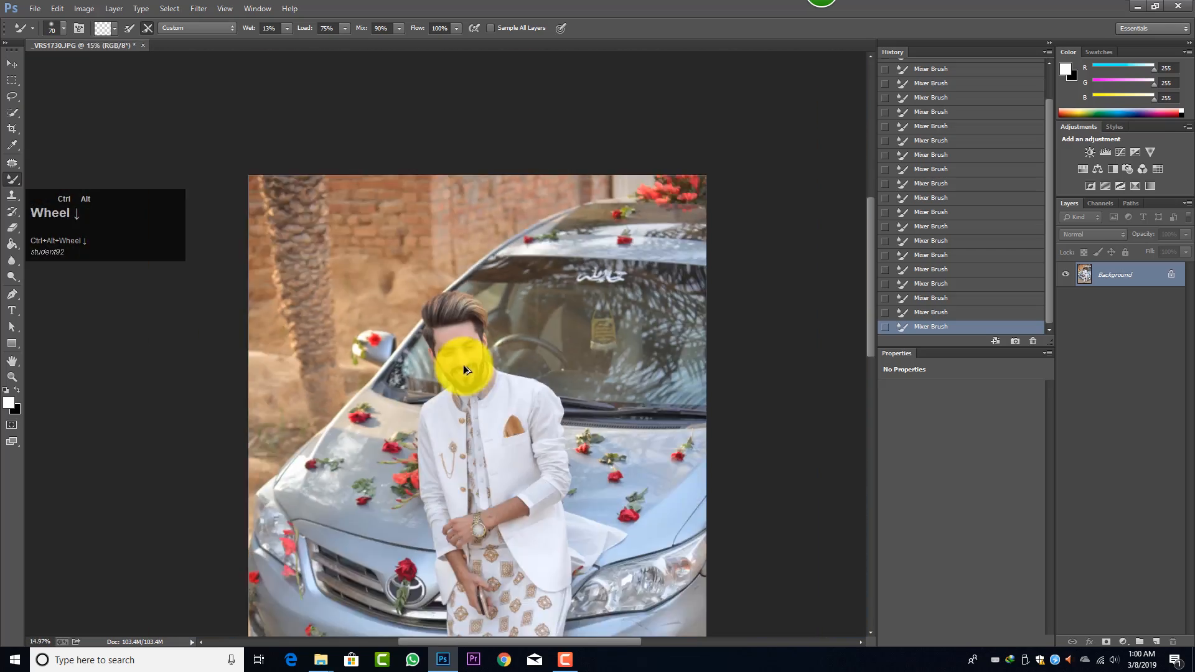
# Lighten the man's face with broad Dodge tool strokes using an enlarged brush.
pyautogui.press(']')
pyautogui.press(']')
pyautogui.press(']')
pyautogui.press(']')
pyautogui.press(']')
pyautogui.scroll(3, 420, 316)
pyautogui.moveTo(420, 316)
pyautogui.mouseDown()
pyautogui.moveTo(394, 381)
pyautogui.moveTo(396, 416)
pyautogui.mouseUp()
pyautogui.moveTo(344, 322); pyautogui.dragTo(427, 317)
# Brighten smaller areas of the face with the Dodge tool, adapting the brush size to each area.
pyautogui.press('[')
pyautogui.press('[')
pyautogui.press('[')
pyautogui.press('[')
pyautogui.press('[')
pyautogui.moveTo(308, 170)
pyautogui.mouseDown()
pyautogui.moveTo(293, 243)
pyautogui.moveTo(304, 197)
pyautogui.moveTo(386, 213)
pyautogui.mouseUp()
pyautogui.scroll(1, 526, 160)
pyautogui.press(']')
pyautogui.press(']')
pyautogui.press(']')
pyautogui.click(512, 256)
pyautogui.scroll(-3, 446, 222)
pyautogui.scroll(3, 442, 181)
pyautogui.press('[')
pyautogui.click(320, 349)
pyautogui.click(405, 368)
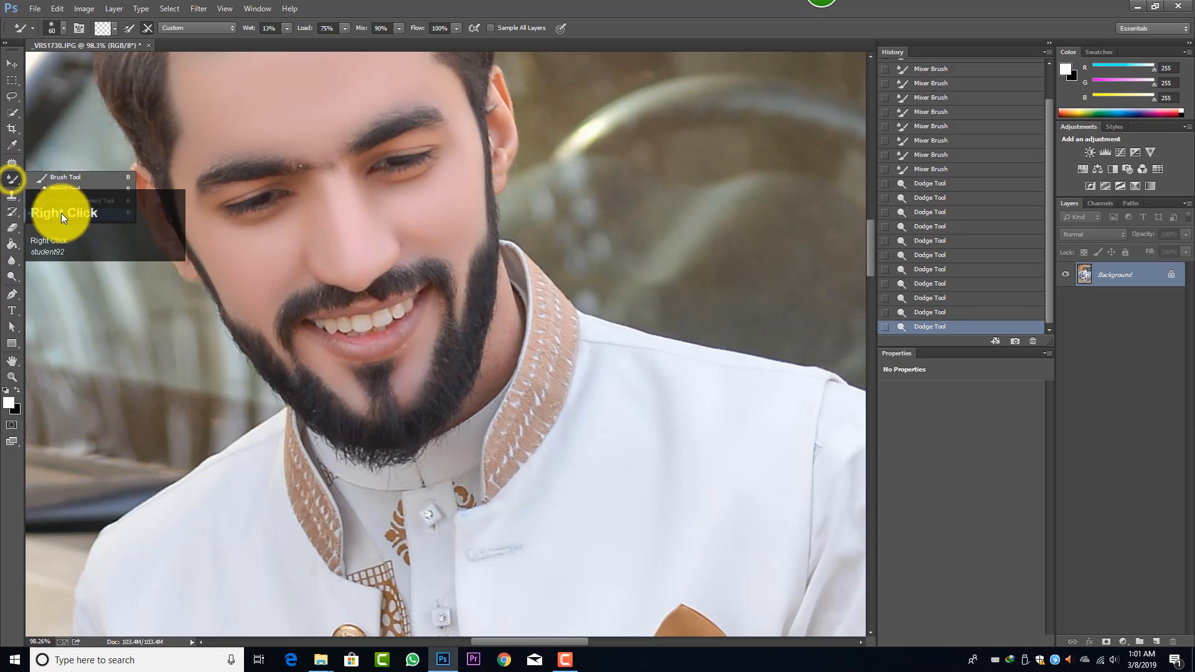
# Switch back to the Mixer Brush and blend the neck skin between the beard and the collar.
pyautogui.rightClick(12, 180)
pyautogui.click(499, 312)
pyautogui.click(506, 313)
# Smooth the skin of the man's forearms and hands with the Mixer Brush.
pyautogui.scroll(-3, 507, 312)
pyautogui.press(']')
pyautogui.press(']')
pyautogui.press(']')
pyautogui.press(']')
pyautogui.press(']')
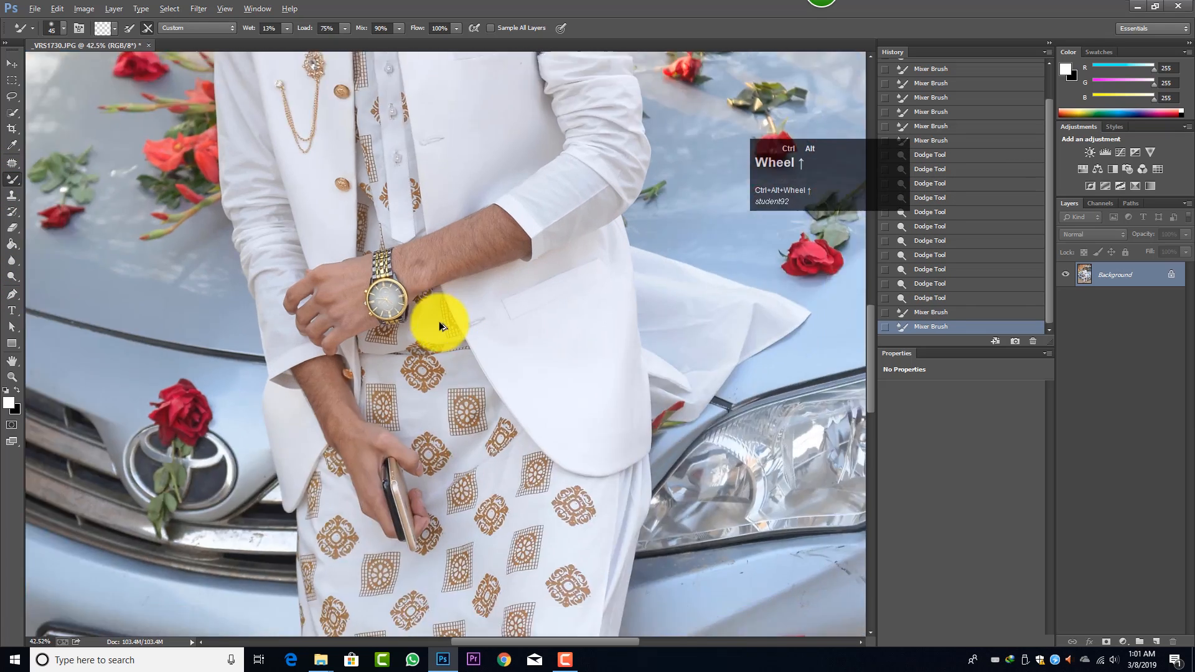
pyautogui.moveTo(404, 242)
pyautogui.mouseDown()
pyautogui.moveTo(524, 188)
pyautogui.moveTo(307, 301)
pyautogui.moveTo(339, 357)
pyautogui.mouseUp()
# Lighten the lower forearm and the hand holding the phones with the Dodge tool at size 300, Midtones range and 7% exposure.
pyautogui.scroll(-2, 299, 386)
pyautogui.press('o')
pyautogui.scroll(-3, 365, 413)
pyautogui.press(']')
pyautogui.click(267, 229)
pyautogui.click(256, 208)
pyautogui.click(310, 315)
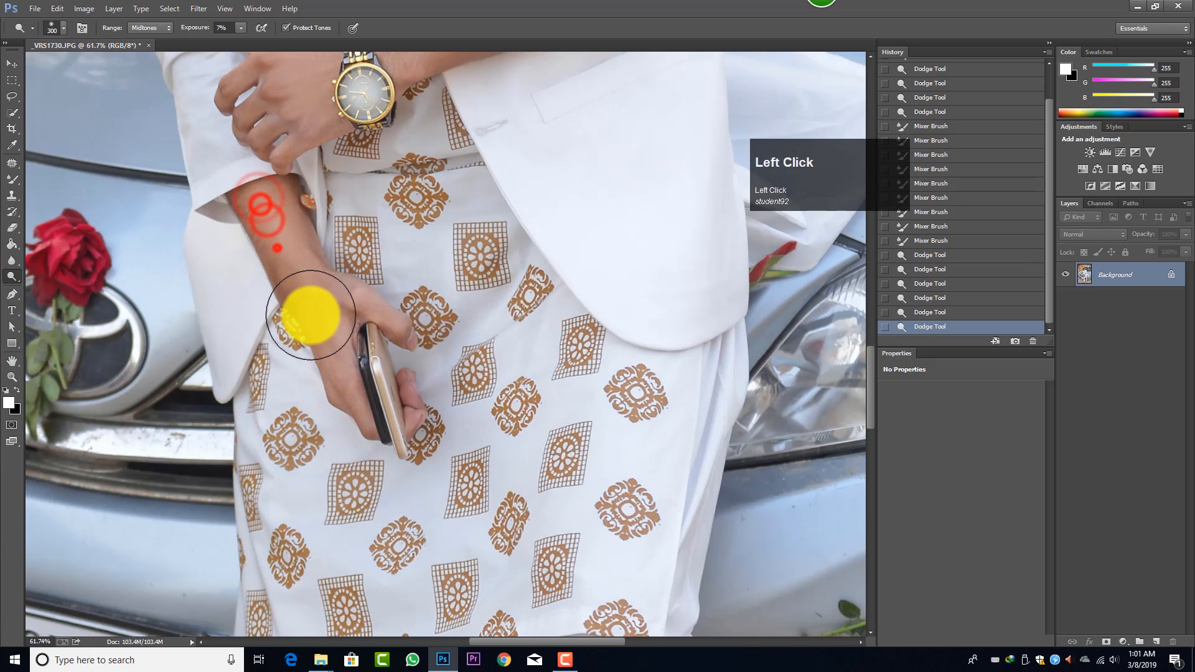
# Lighten the wrist and back of the hand holding the phones with the Dodge tool.
pyautogui.press(']')
pyautogui.press(']')
pyautogui.press(']')
pyautogui.press(']')
pyautogui.press(']')
pyautogui.press(']')
pyautogui.press(']')
pyautogui.scroll(2, 325, 337)
pyautogui.click(325, 336)
pyautogui.scroll(2, 325, 337)
pyautogui.press('[')
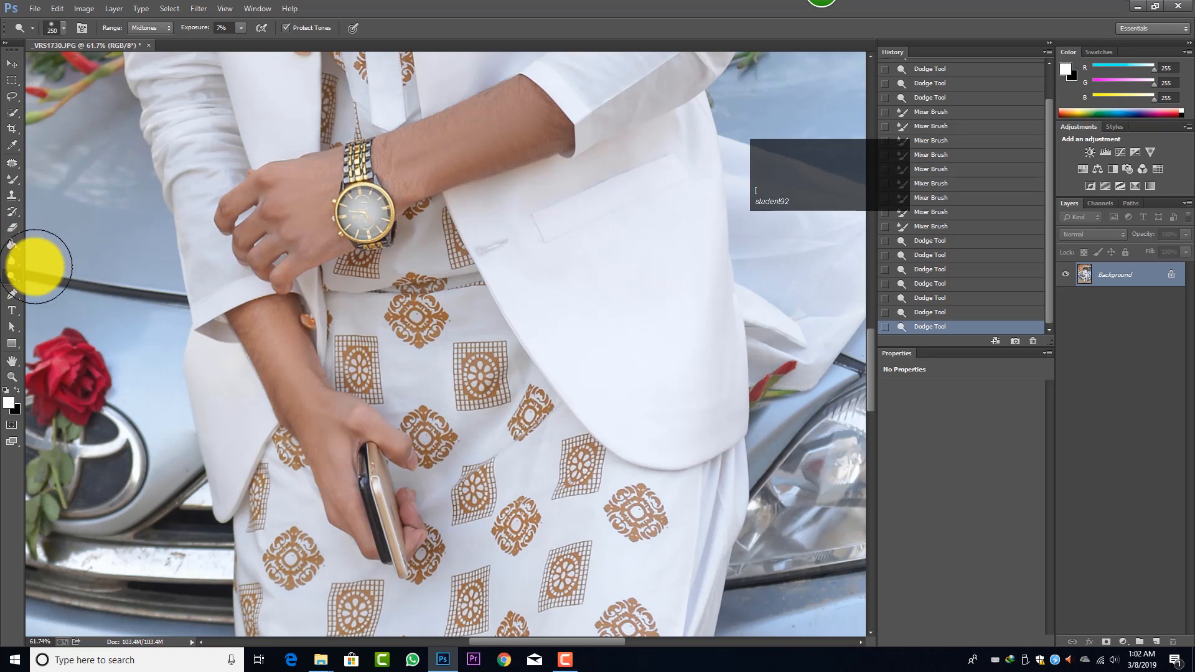
# Brighten the upper forearm from the watch to the sleeve cuff with the Dodge tool at size 500.
pyautogui.scroll(1, 357, 206)
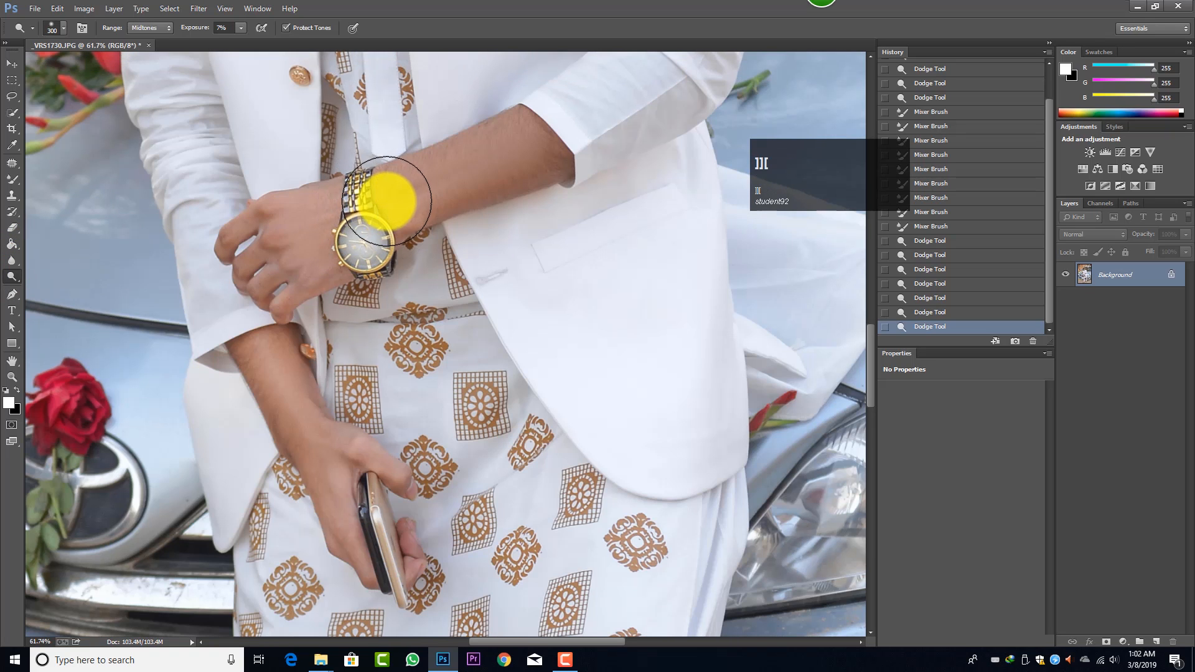
pyautogui.press(']')
pyautogui.press(']')
pyautogui.moveTo(389, 200); pyautogui.dragTo(508, 157)
pyautogui.moveTo(496, 160); pyautogui.dragTo(535, 157)
pyautogui.click(550, 167)
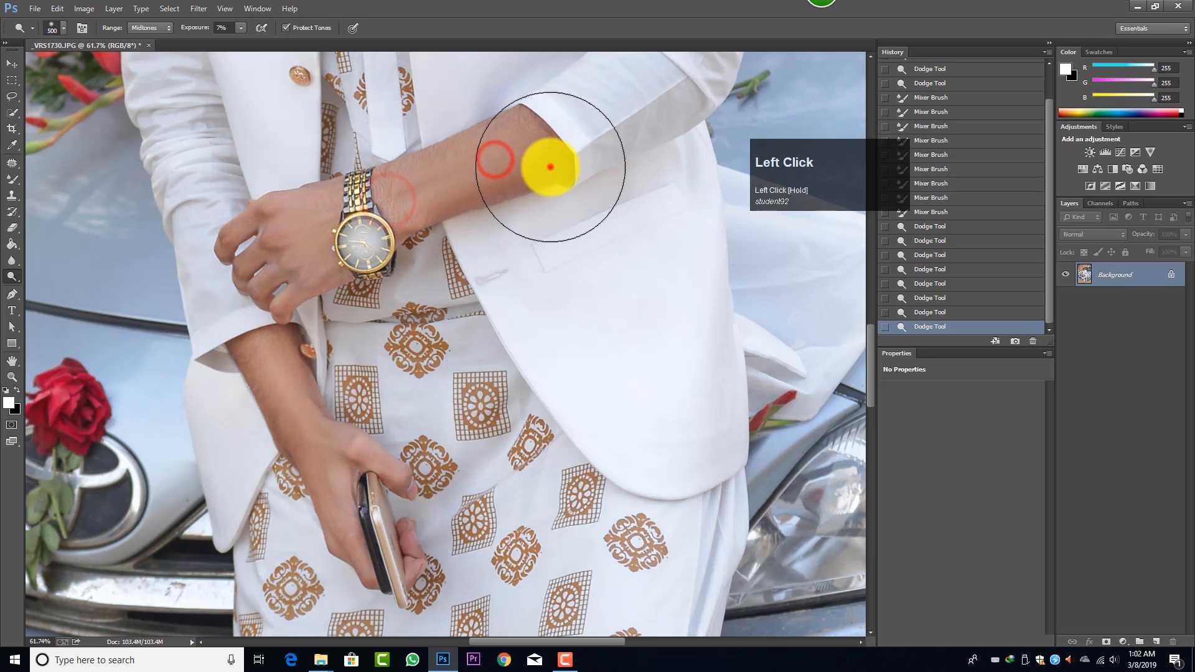
# Lighten the back and fingers of the hand wearing the watch with the Dodge tool at size 400.
pyautogui.press('[')
pyautogui.press('[')
pyautogui.click(328, 213)
pyautogui.click(283, 240)
pyautogui.click(255, 269)
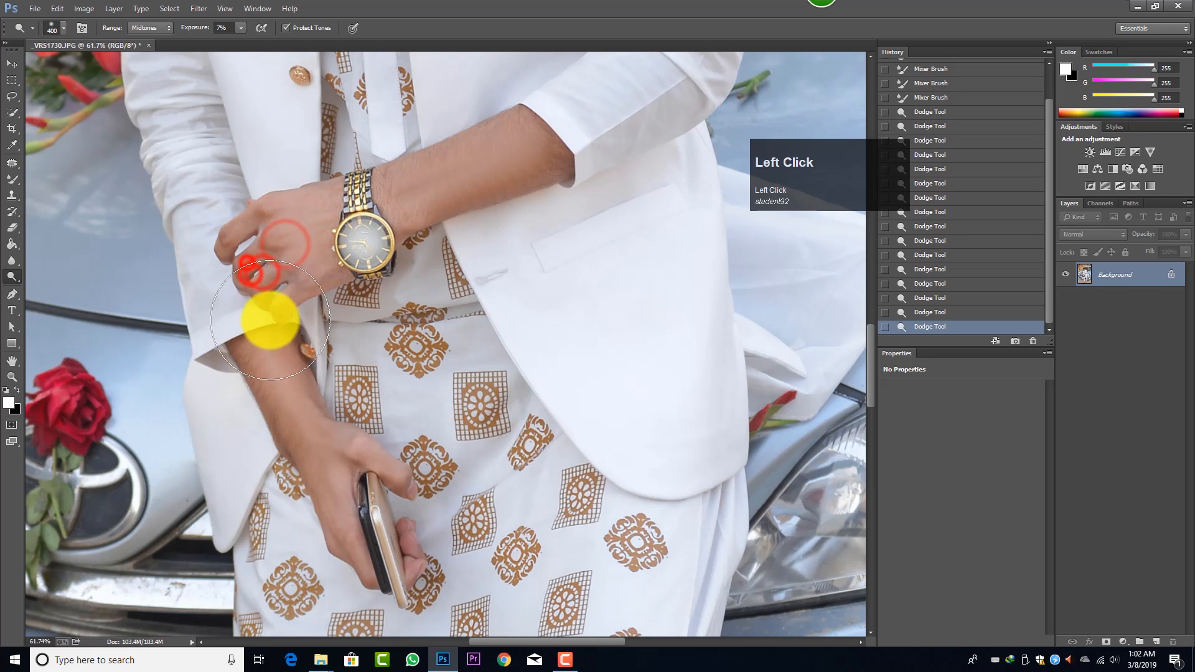
pyautogui.click(249, 267)
# Brighten the lower forearm and phone-holding hand with the Dodge tool, then touch up the cuff area and upper forearm at size 250.
pyautogui.click(259, 336)
pyautogui.click(312, 421)
pyautogui.click(355, 504)
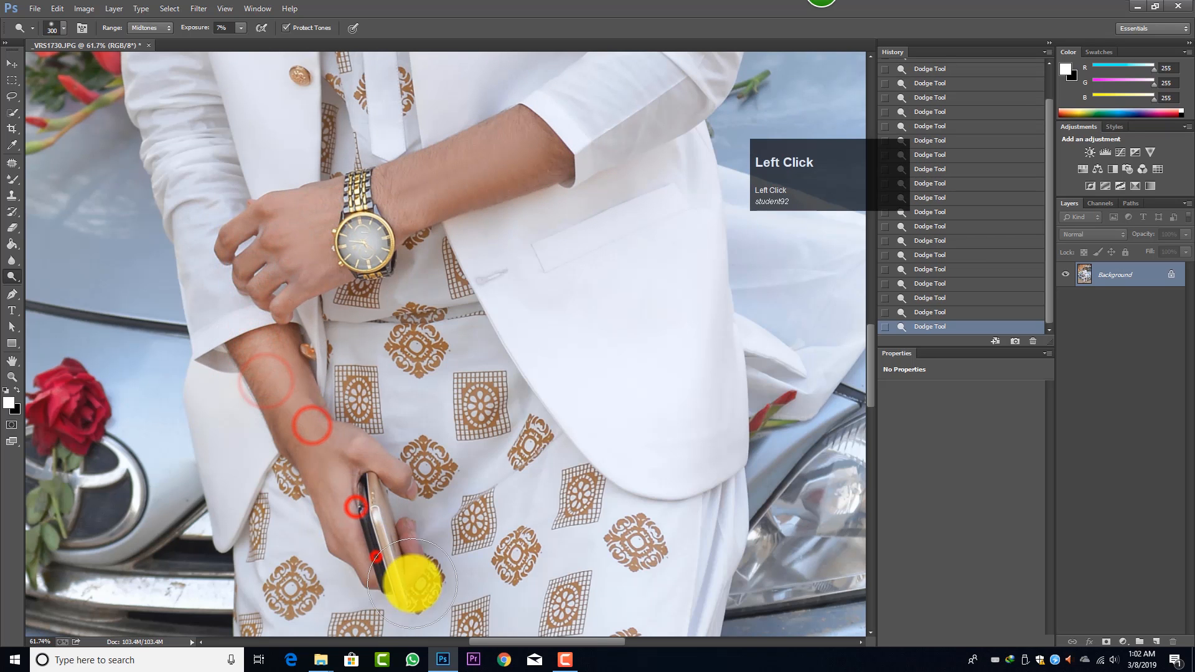
pyautogui.click(376, 556)
pyautogui.click(426, 563)
pyautogui.press('[')
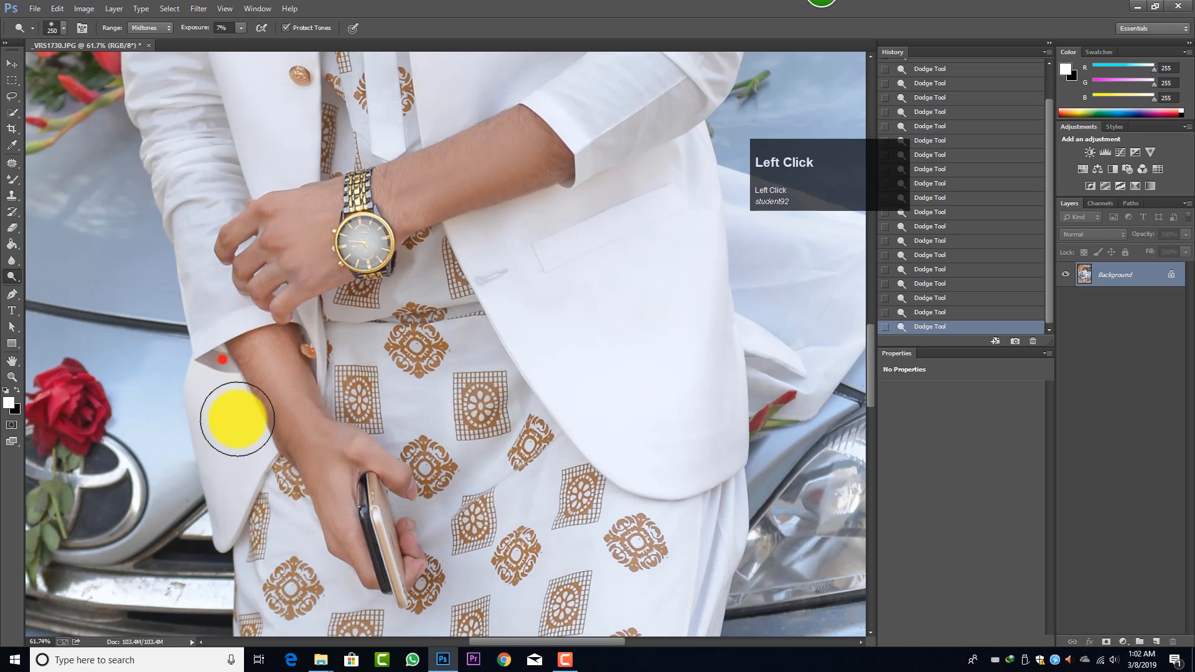
pyautogui.click(222, 359)
pyautogui.click(416, 178)
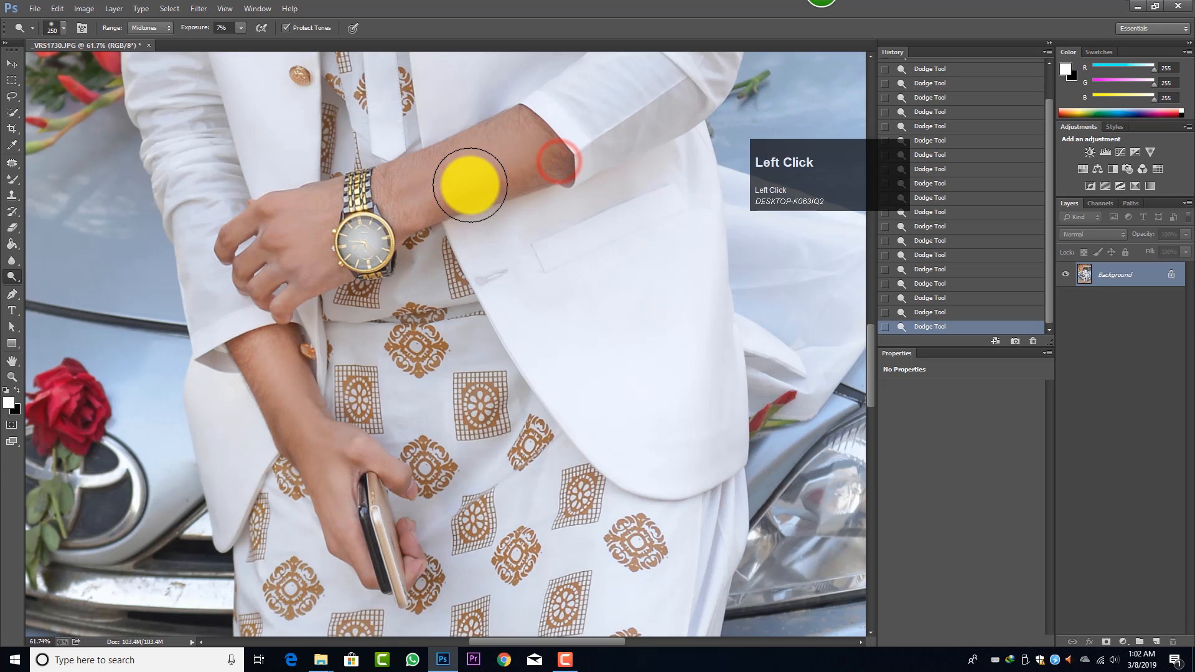
# Blend the skin beside the nose and under the eye with the Mixer Brush at size 70.
pyautogui.scroll(-6, 469, 185)
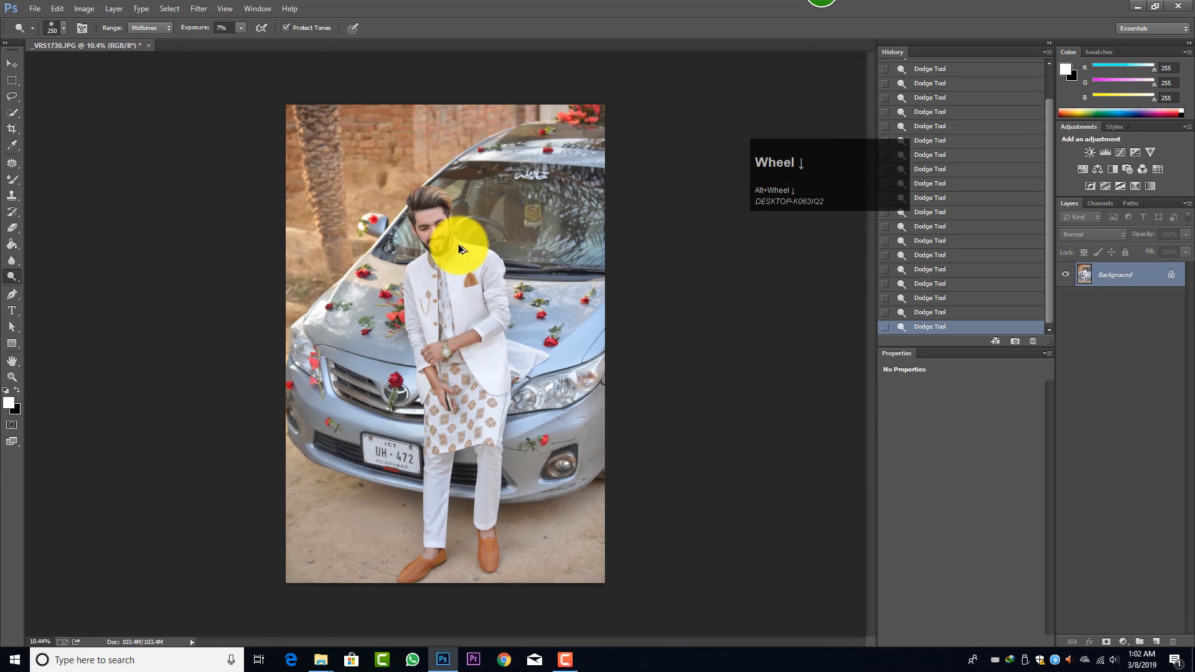
pyautogui.scroll(6, 467, 235)
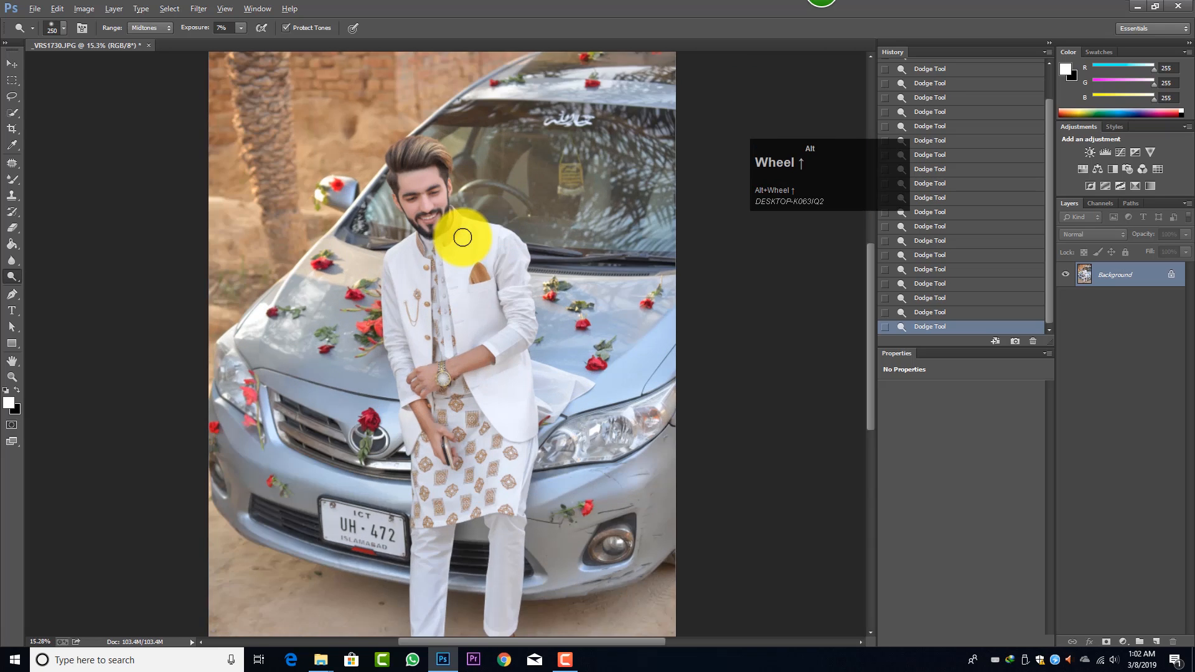
pyautogui.scroll(2, 461, 212)
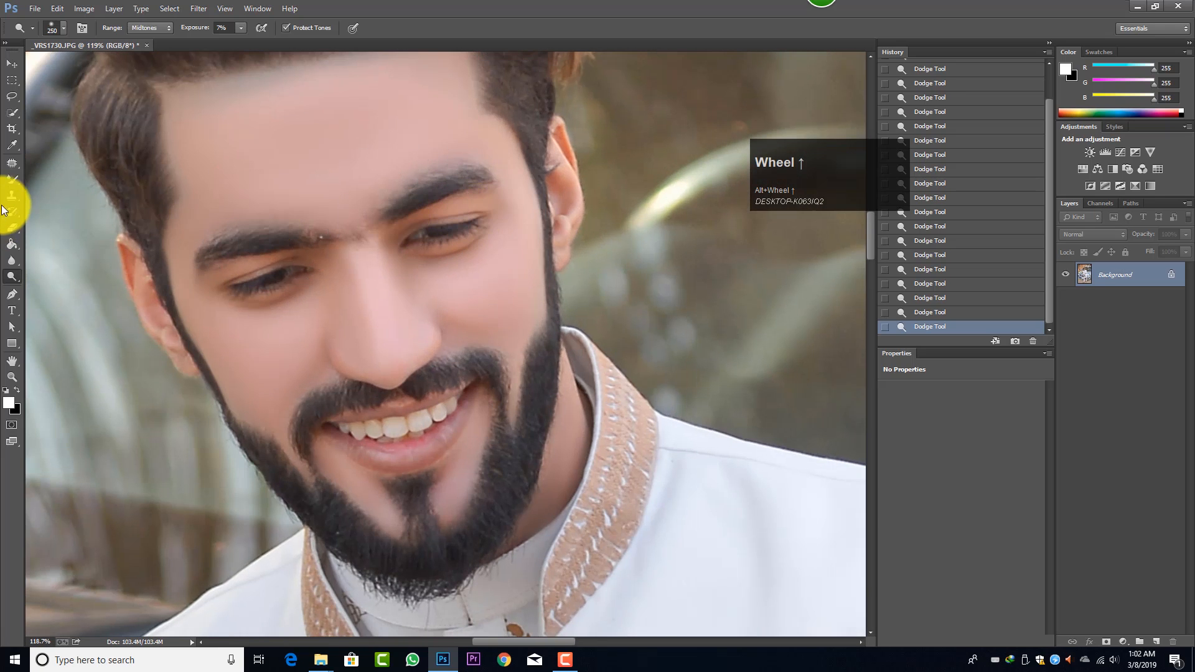
pyautogui.rightClick(12, 180)
pyautogui.click(54, 211)
pyautogui.press('[')
pyautogui.press('[')
pyautogui.press('[')
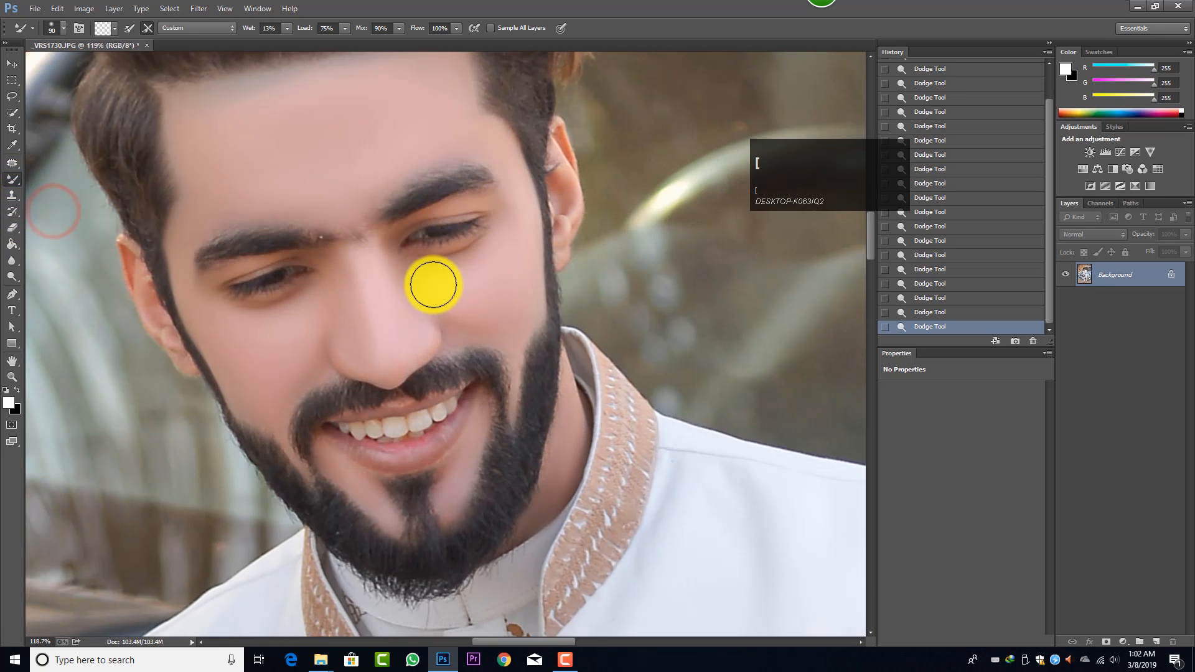
pyautogui.click(439, 288)
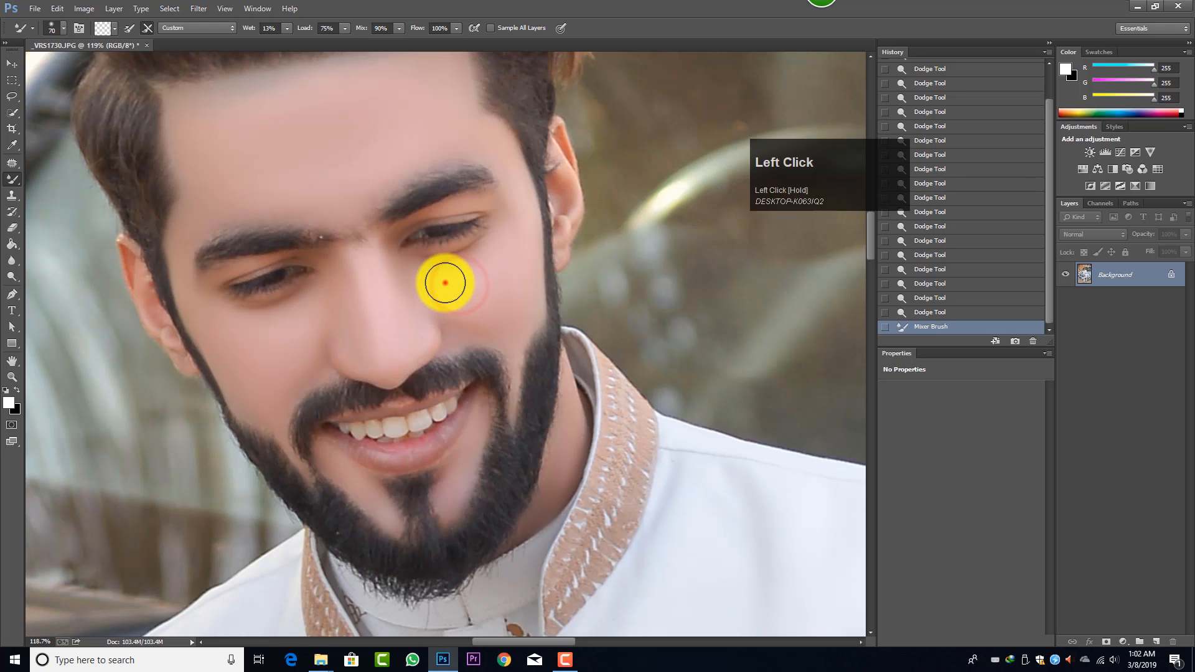
pyautogui.click(444, 279)
pyautogui.press(']')
pyautogui.press('[')
pyautogui.click(456, 305)
pyautogui.click(421, 281)
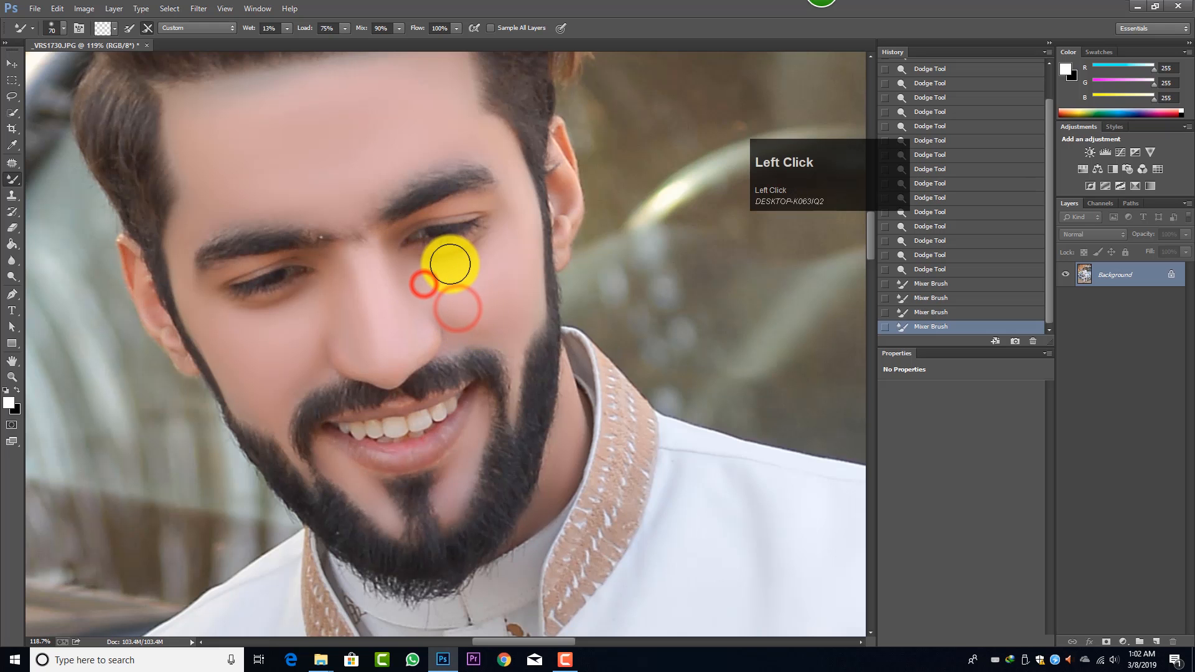
# Apply the Camera Raw filter with HSL saturation set to +28 for Reds and -10 for Oranges.
pyautogui.scroll(-3, 450, 263)
pyautogui.scroll(-5, 450, 263)
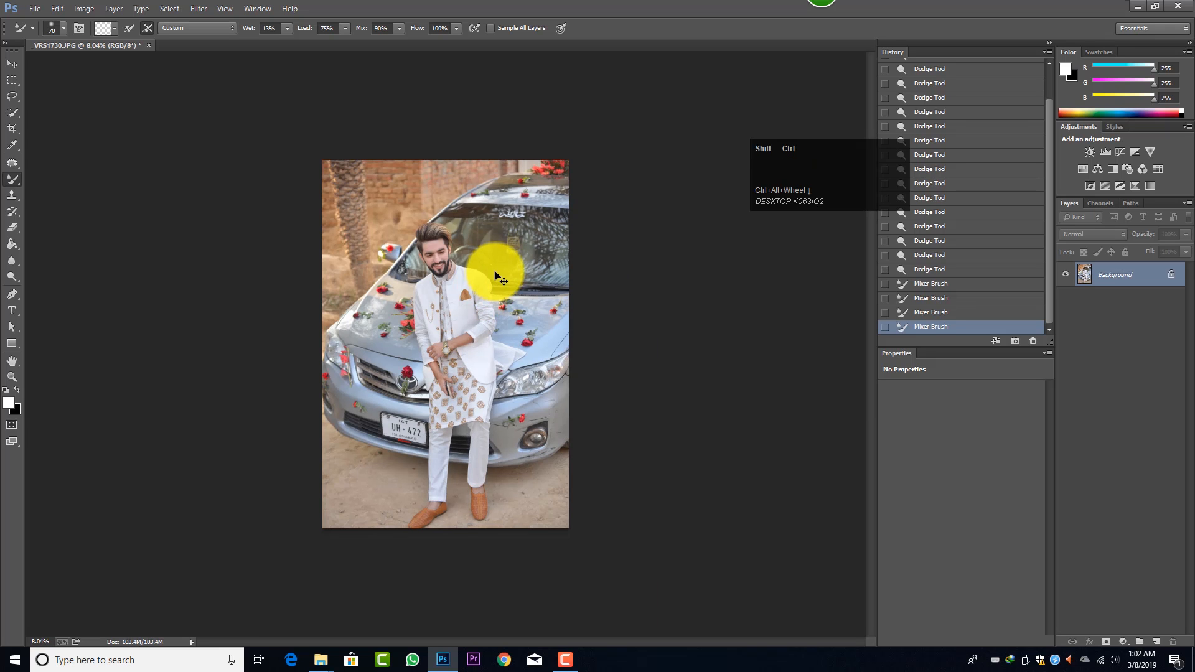
pyautogui.hotkey('ctrl', 'shift', 'a')
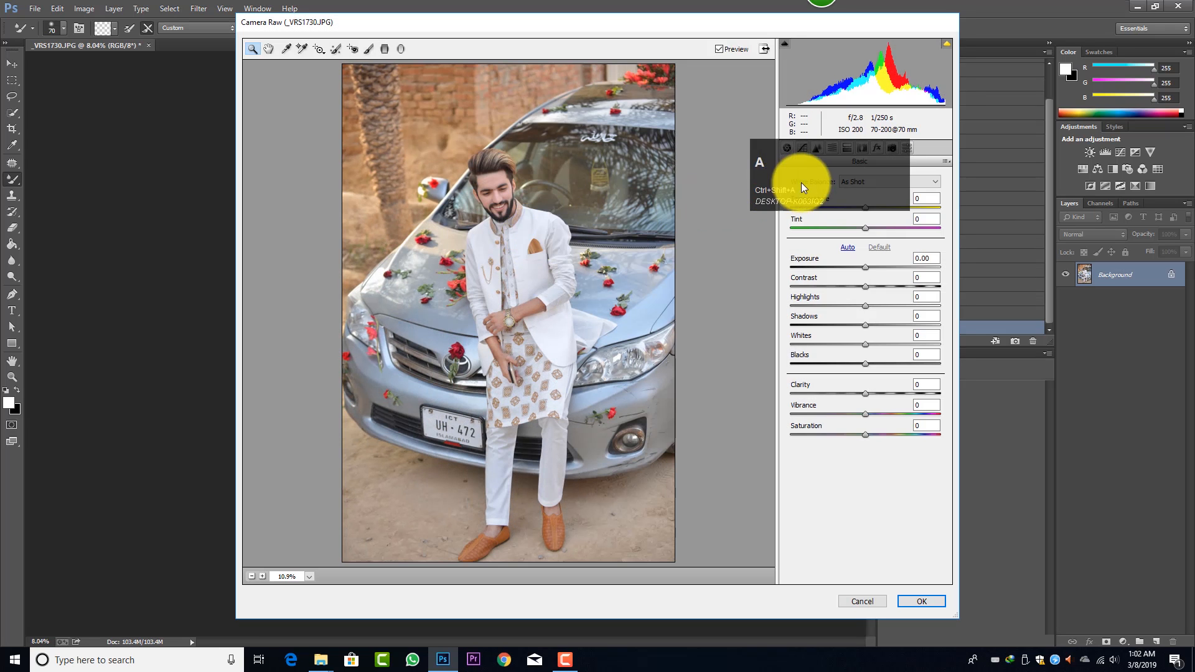
pyautogui.moveTo(814, 179); pyautogui.dragTo(207, 187)
pyautogui.click(832, 147)
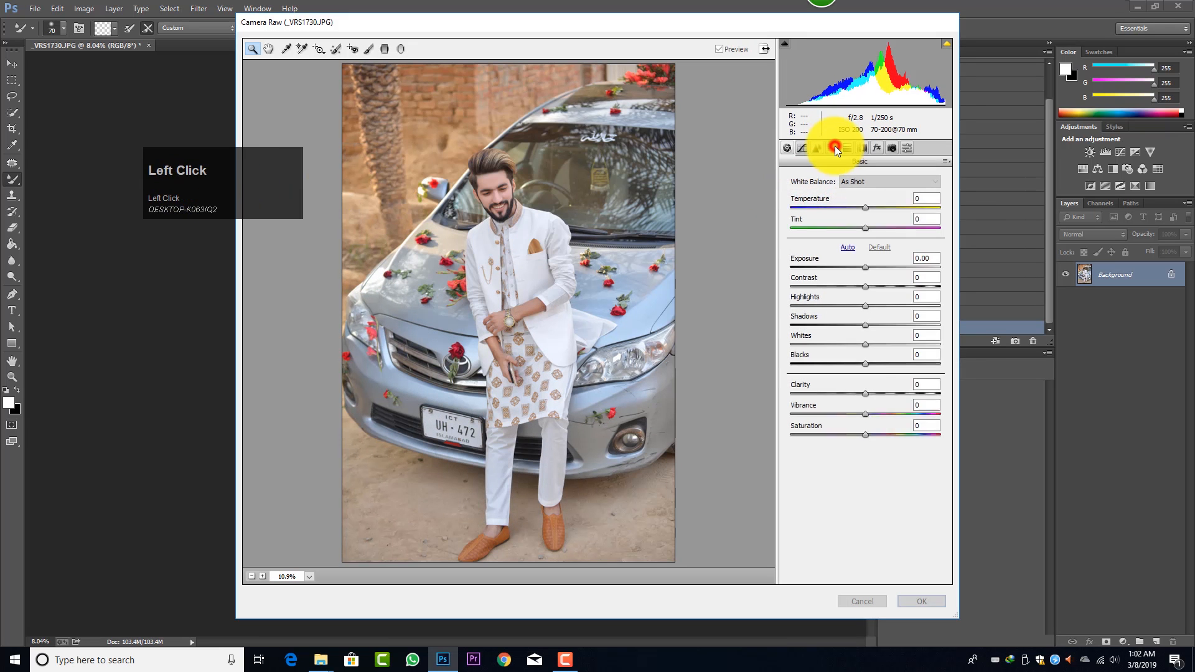
pyautogui.click(832, 193)
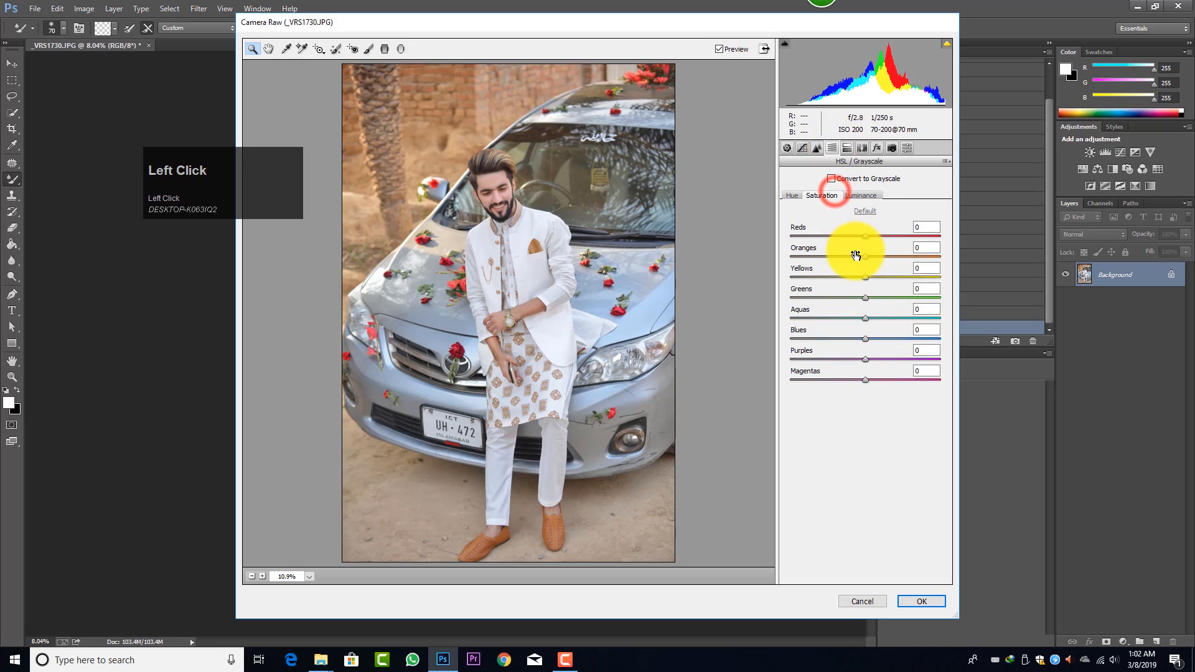
pyautogui.moveTo(864, 256)
pyautogui.mouseDown()
pyautogui.moveTo(846, 257)
pyautogui.moveTo(890, 233)
pyautogui.moveTo(864, 255)
pyautogui.mouseUp()
pyautogui.click(861, 195)
pyautogui.click(836, 196)
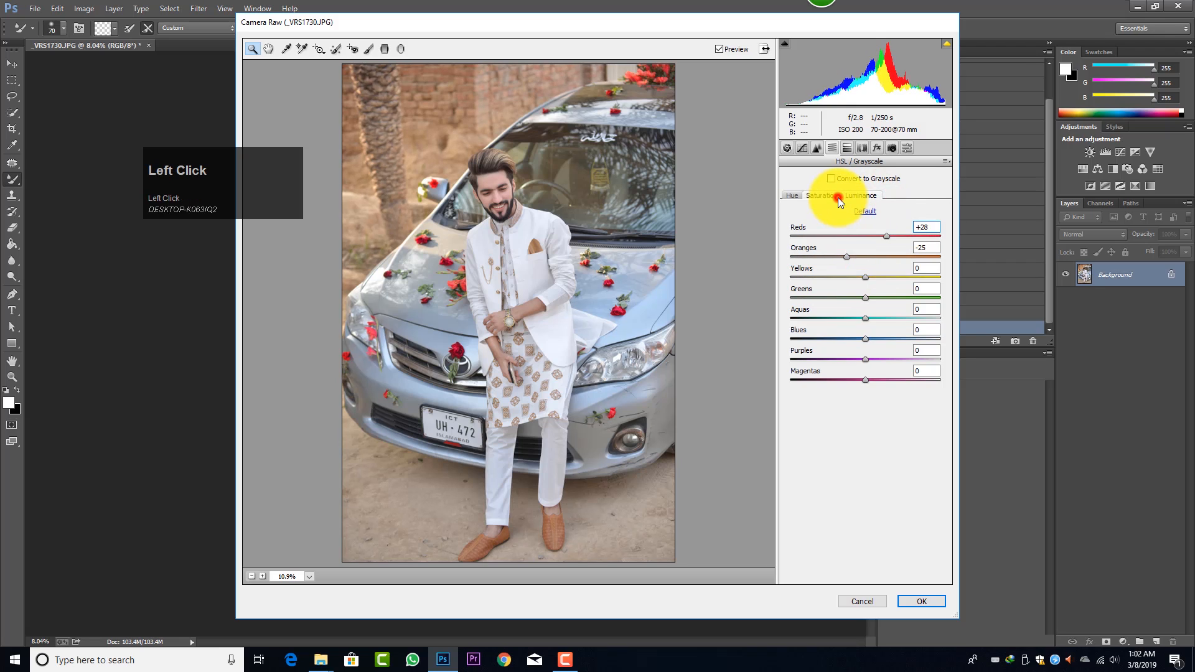
pyautogui.click(857, 256)
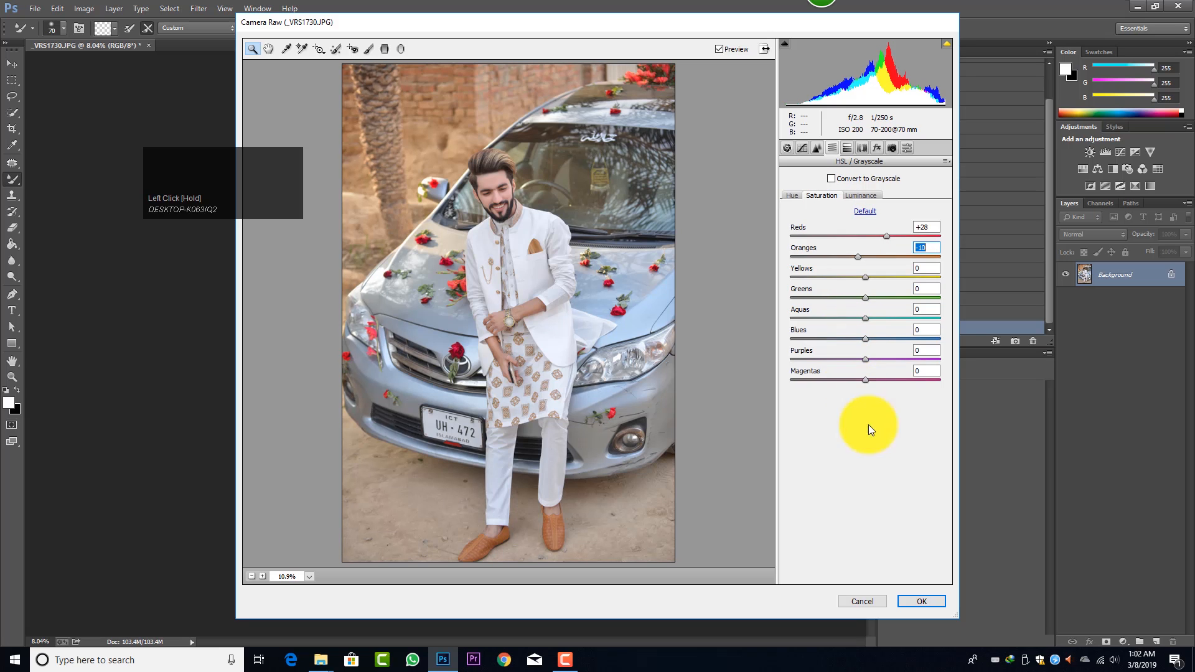
pyautogui.click(928, 604)
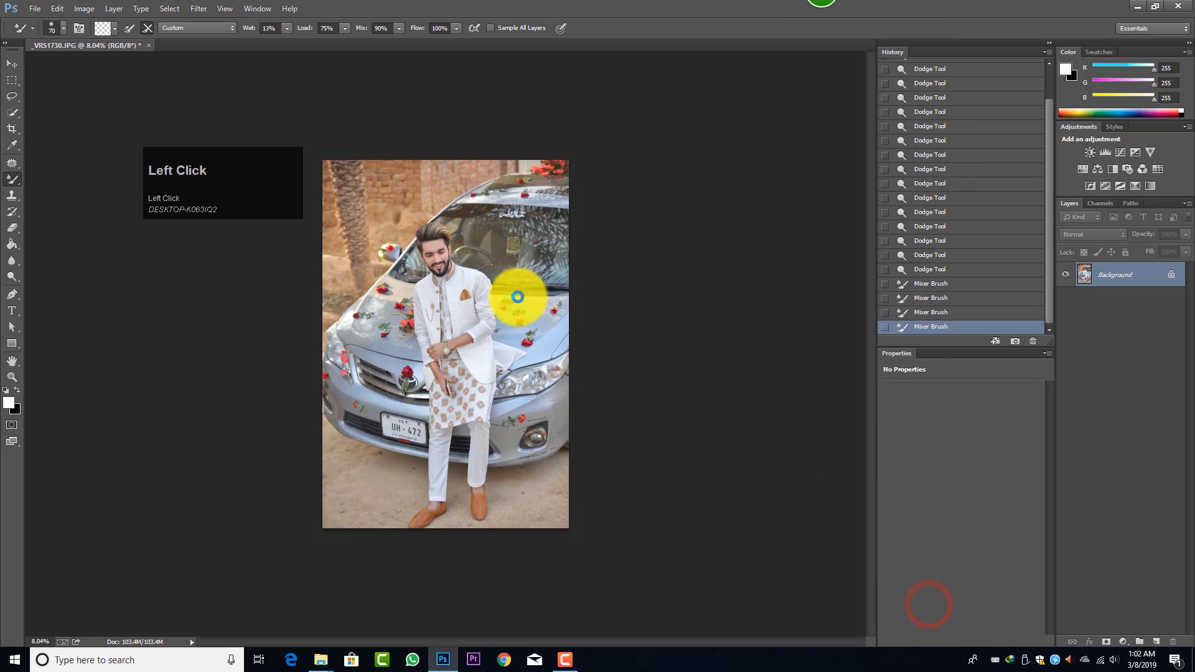
# Reopen the Camera Raw filter and adjust the RGB point curve, setting the white end's output to 247 and the black end's input to 6.
pyautogui.keyDown('ctrl'); pyautogui.click(523, 291); pyautogui.keyUp('ctrl')
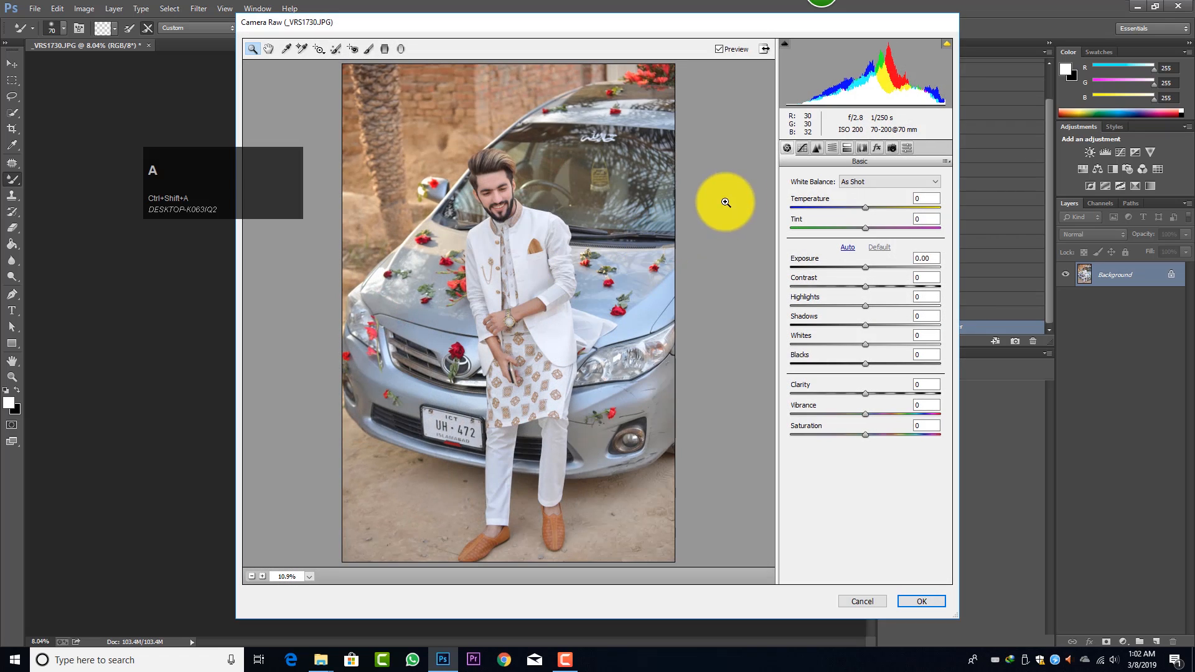
pyautogui.click(803, 148)
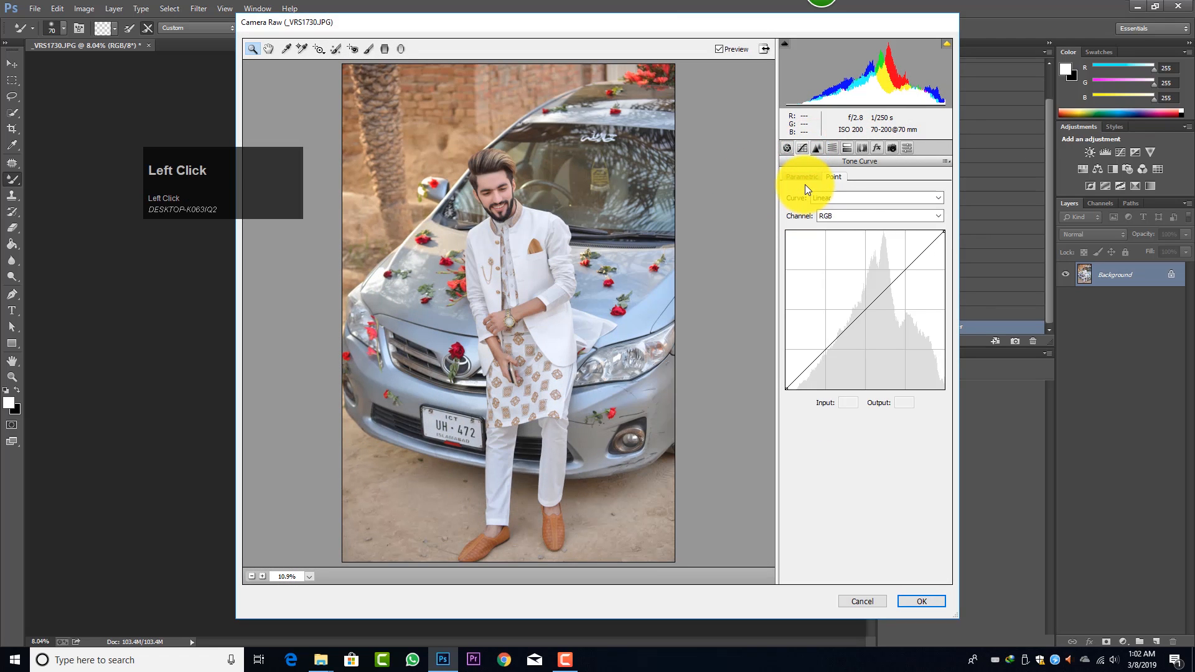
pyautogui.click(829, 178)
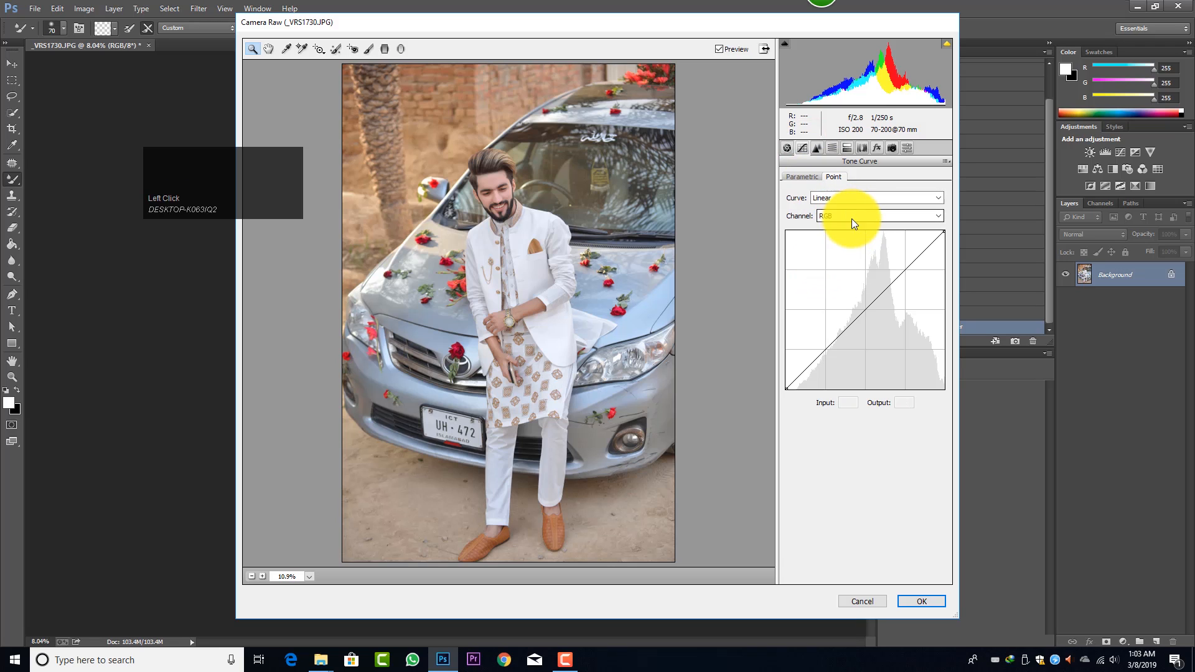
pyautogui.click(855, 217)
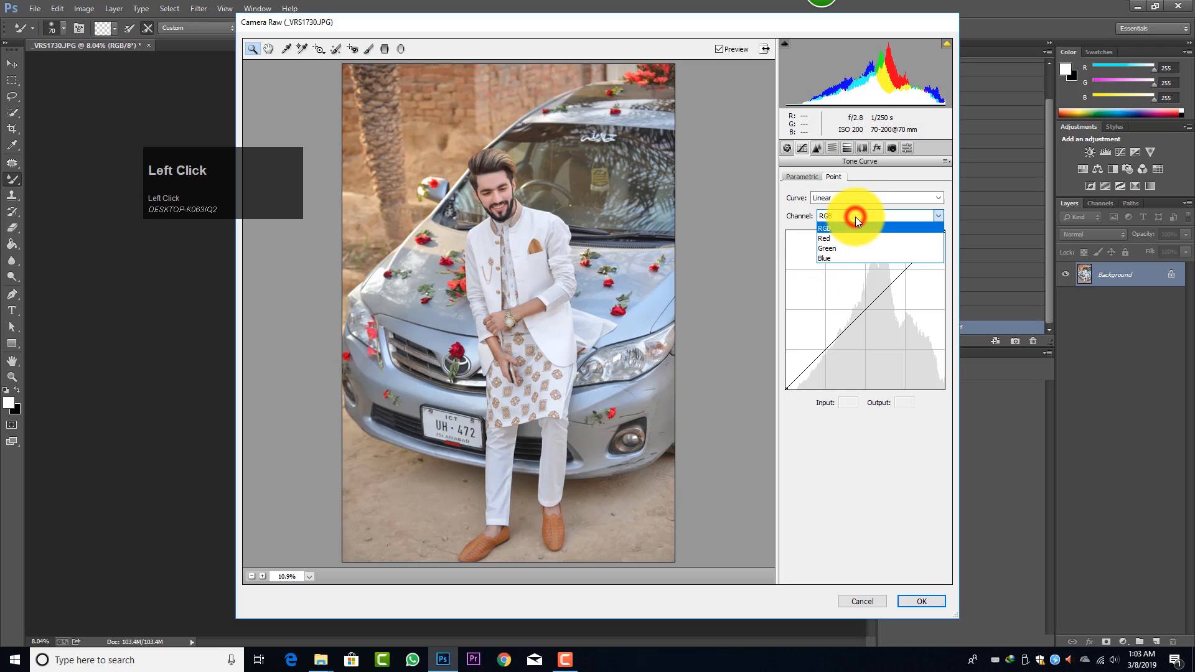
pyautogui.click(801, 208)
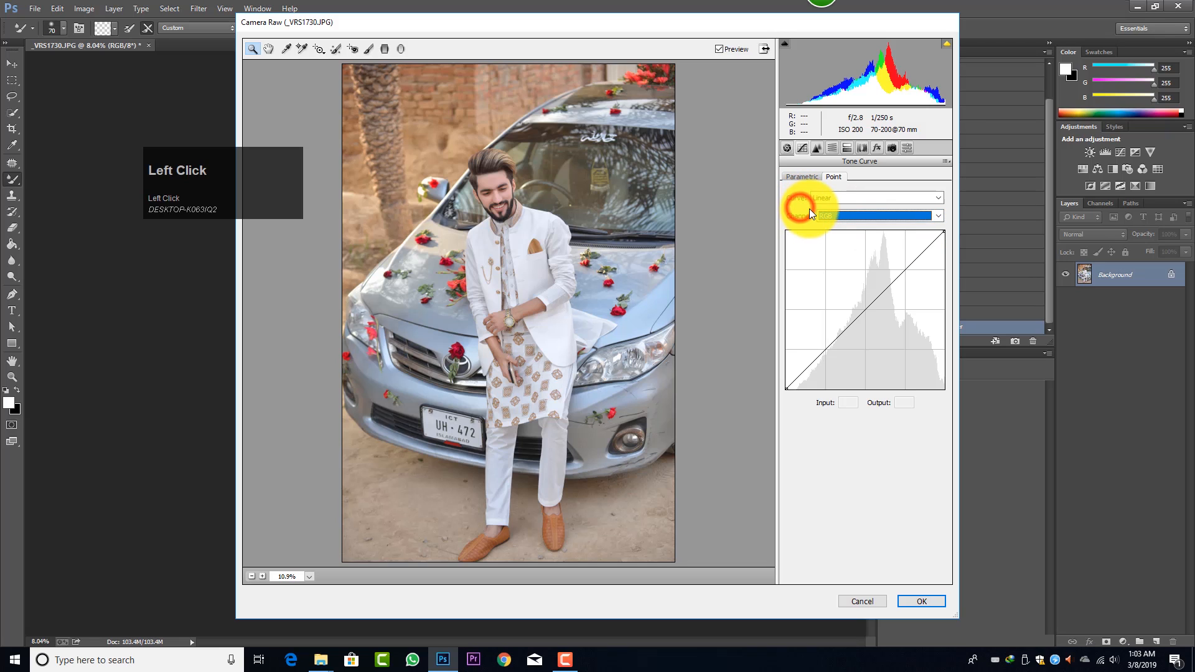
pyautogui.click(839, 219)
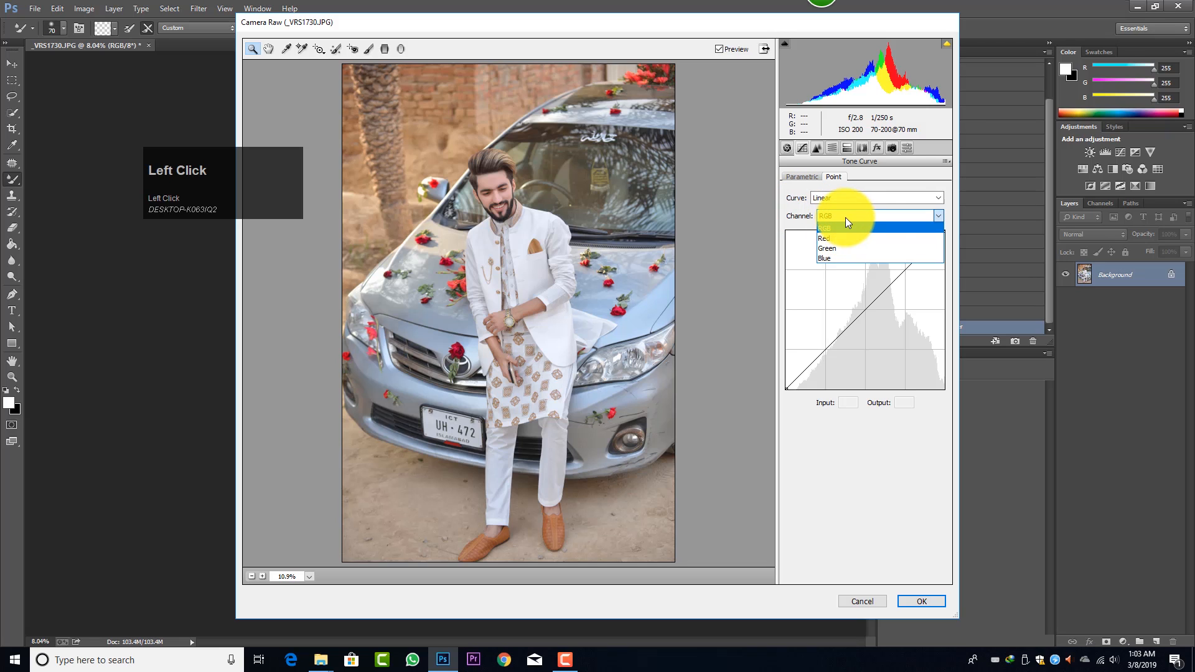
pyautogui.click(845, 218)
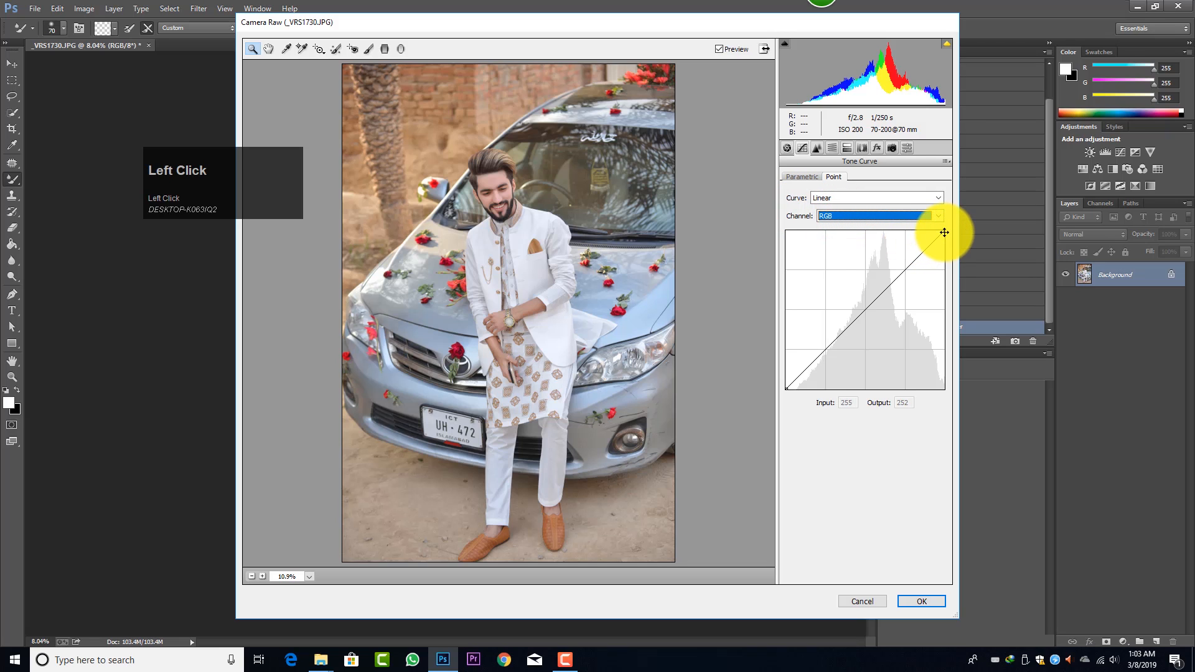
pyautogui.moveTo(944, 232); pyautogui.dragTo(944, 236)
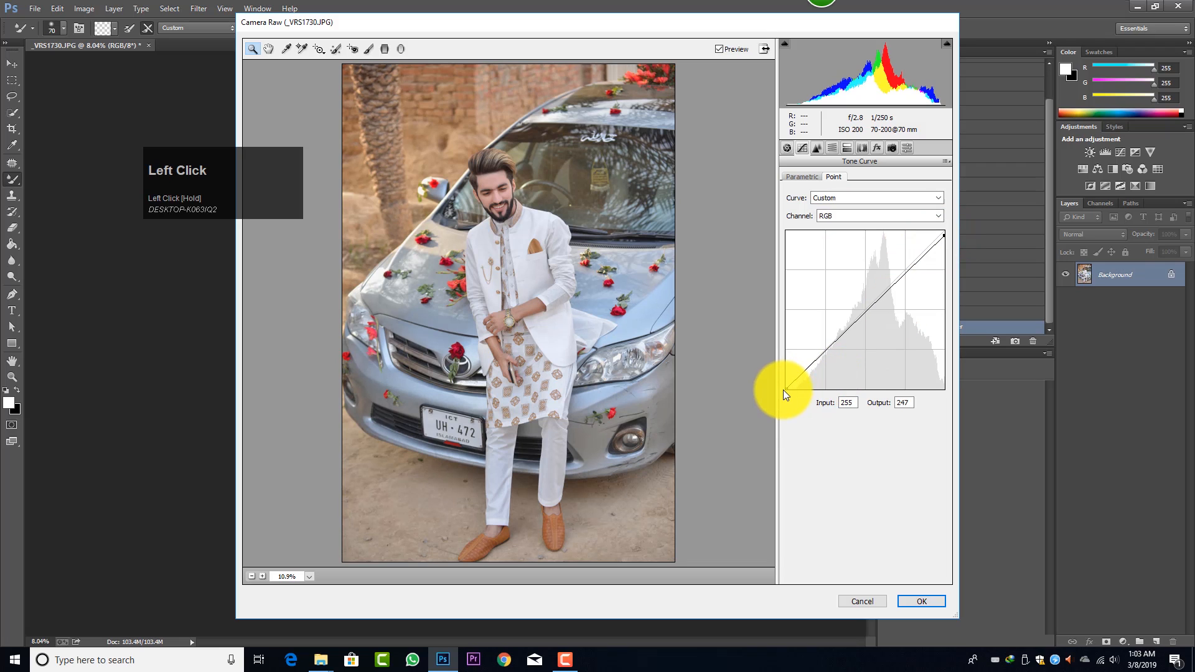
pyautogui.moveTo(788, 389); pyautogui.dragTo(789, 390)
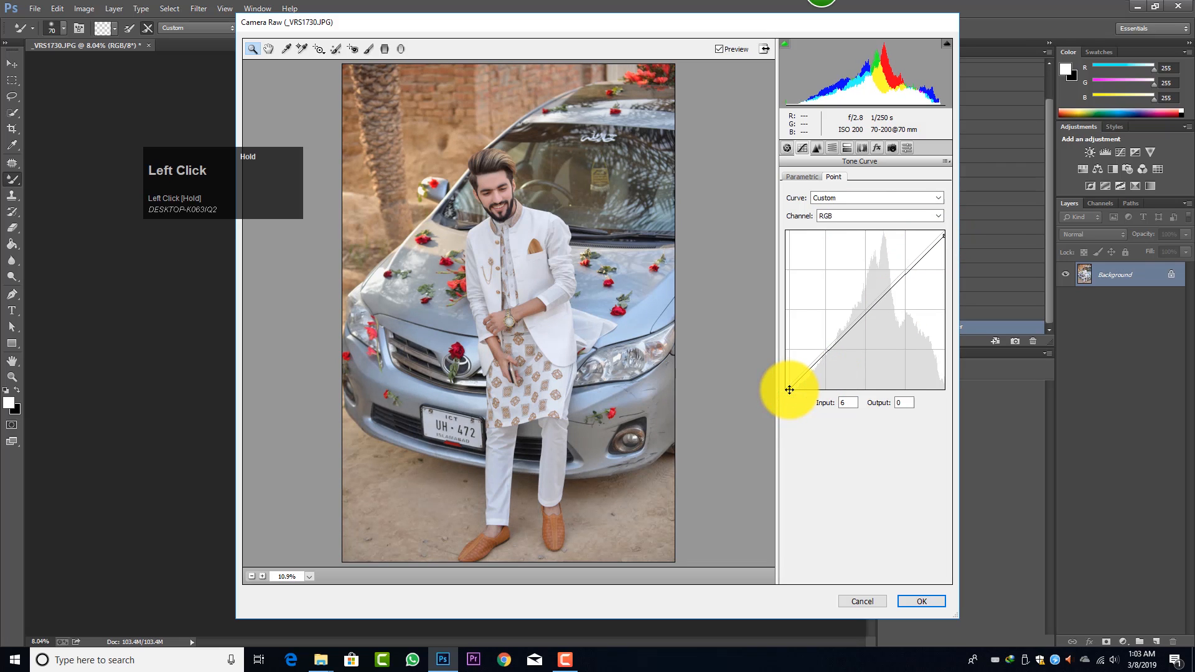
# On the Red channel's point curve, lower the white end's output to 242 and raise the black end slightly.
pyautogui.click(875, 216)
pyautogui.click(854, 238)
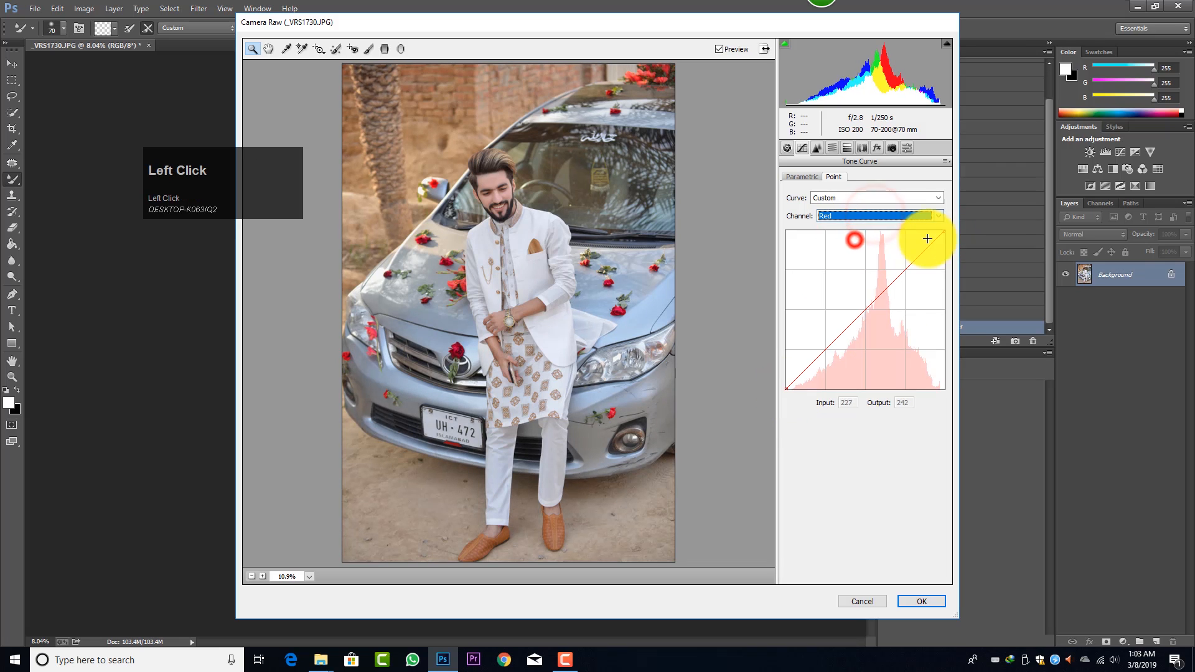
pyautogui.moveTo(943, 232); pyautogui.dragTo(943, 235)
pyautogui.moveTo(787, 389); pyautogui.dragTo(787, 384)
pyautogui.moveTo(943, 235); pyautogui.dragTo(946, 238)
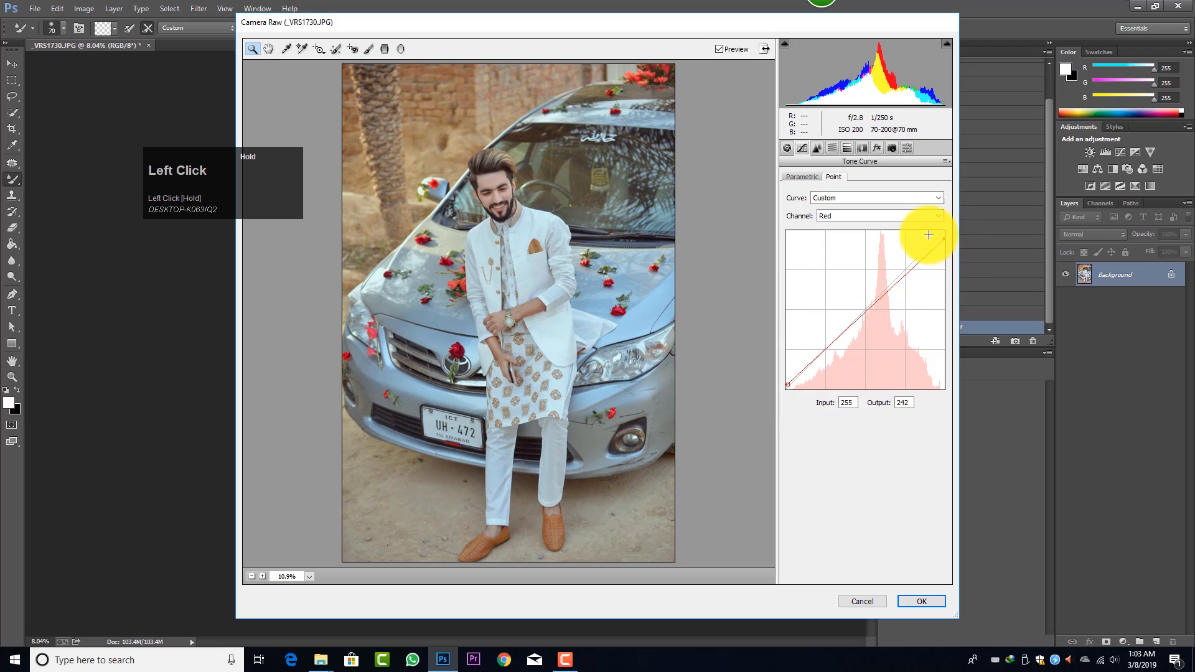
# On the Green channel's point curve, set the white end's input to 244 and the black end's input to 10.
pyautogui.click(889, 214)
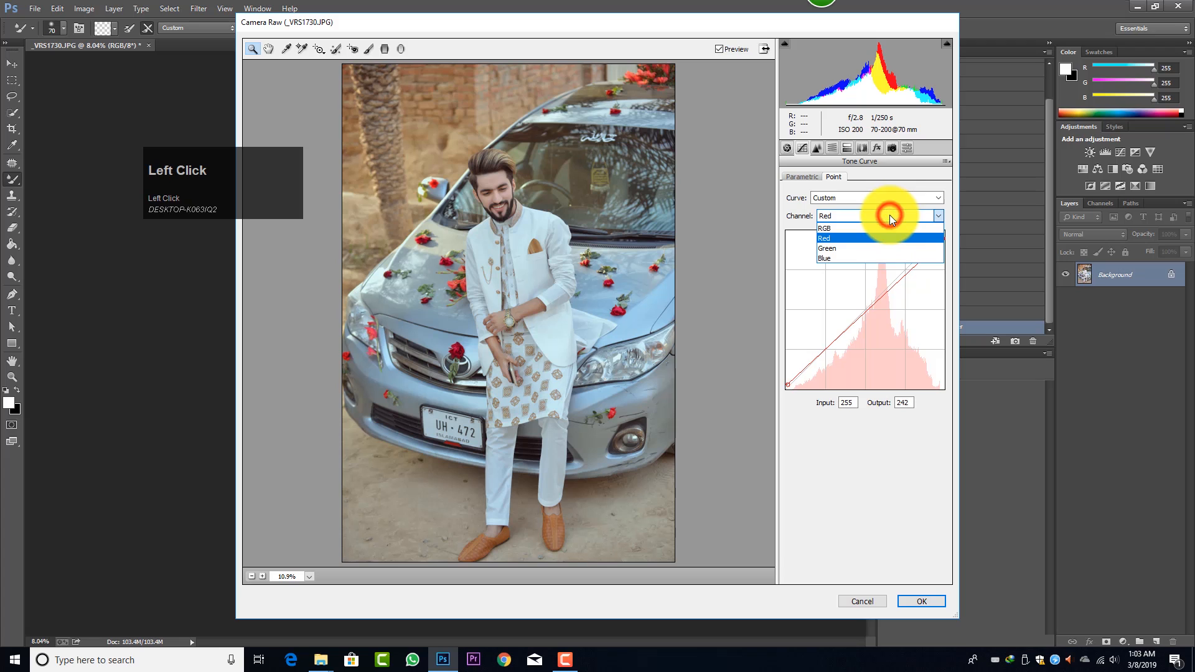
pyautogui.click(874, 248)
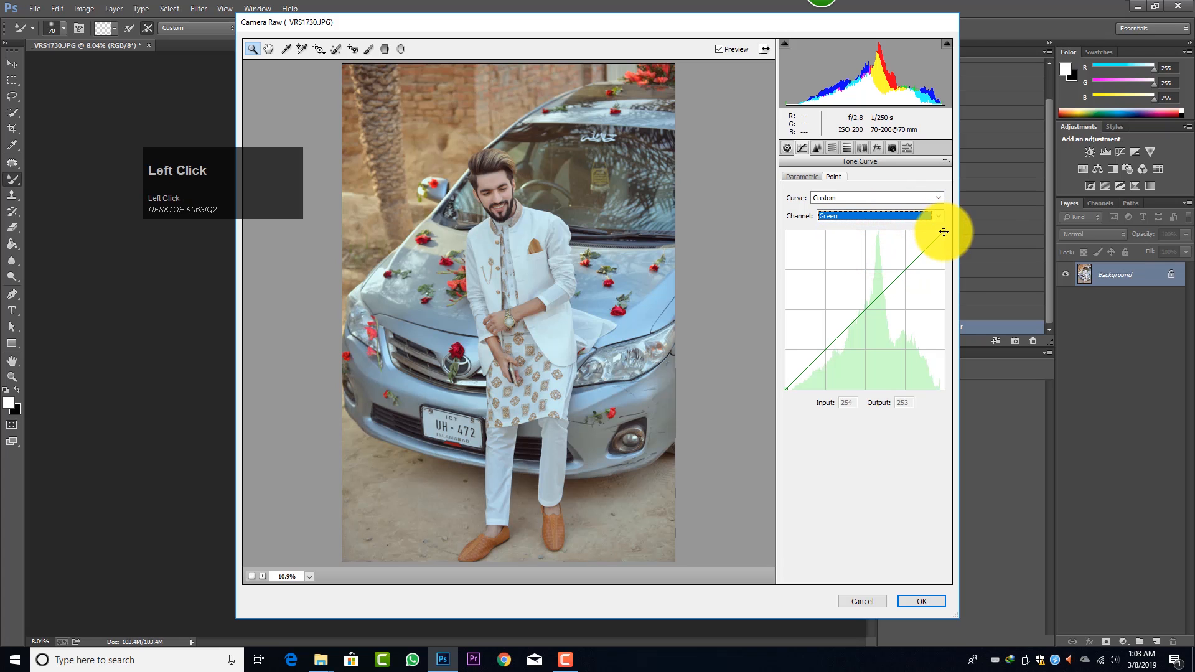
pyautogui.moveTo(944, 231); pyautogui.dragTo(938, 231)
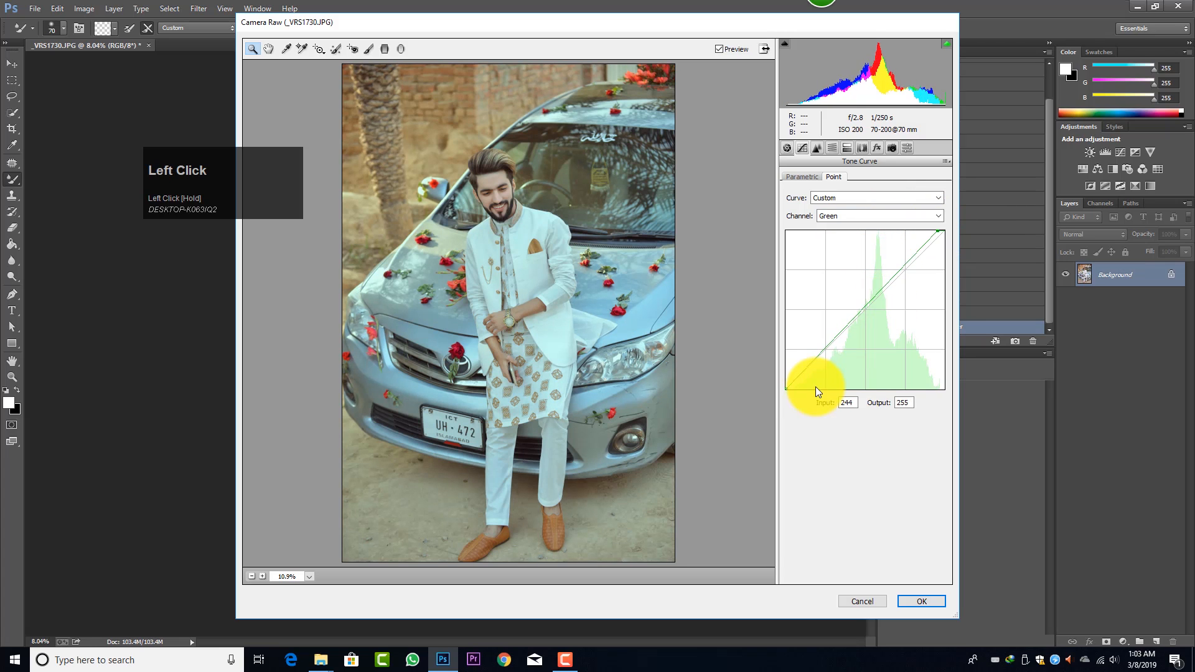
pyautogui.moveTo(787, 389); pyautogui.dragTo(792, 390)
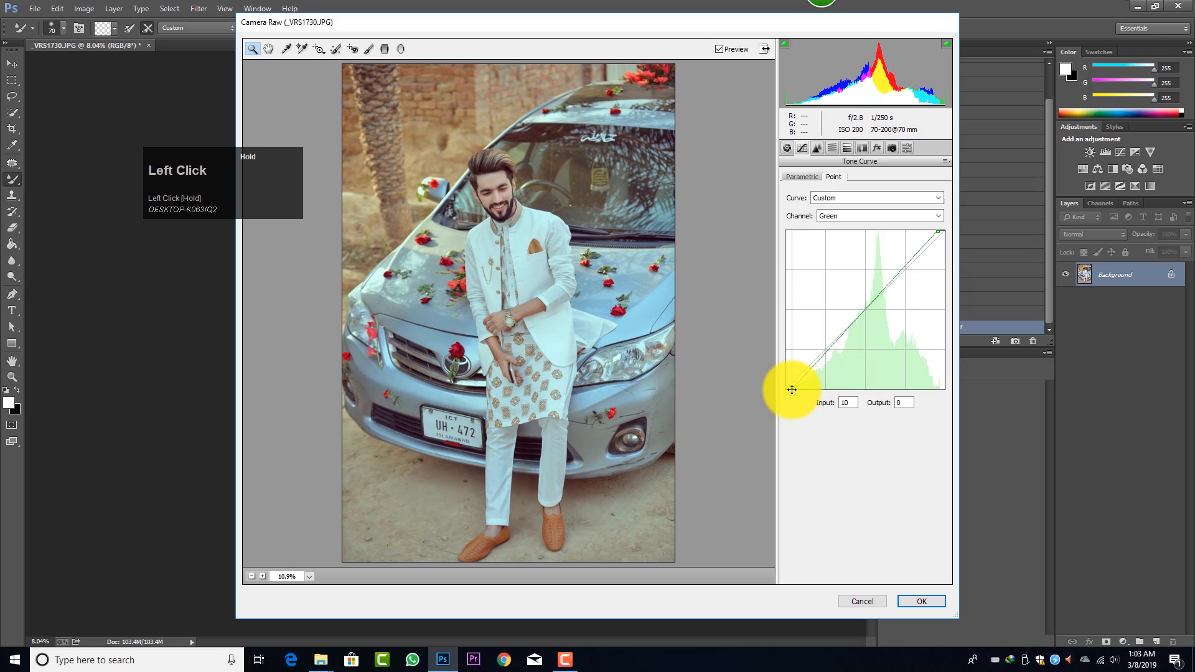
# On the Blue channel's point curve, lower the white end's output slightly, raise the black end's output to 18, and apply the filter.
pyautogui.click(863, 216)
pyautogui.click(841, 256)
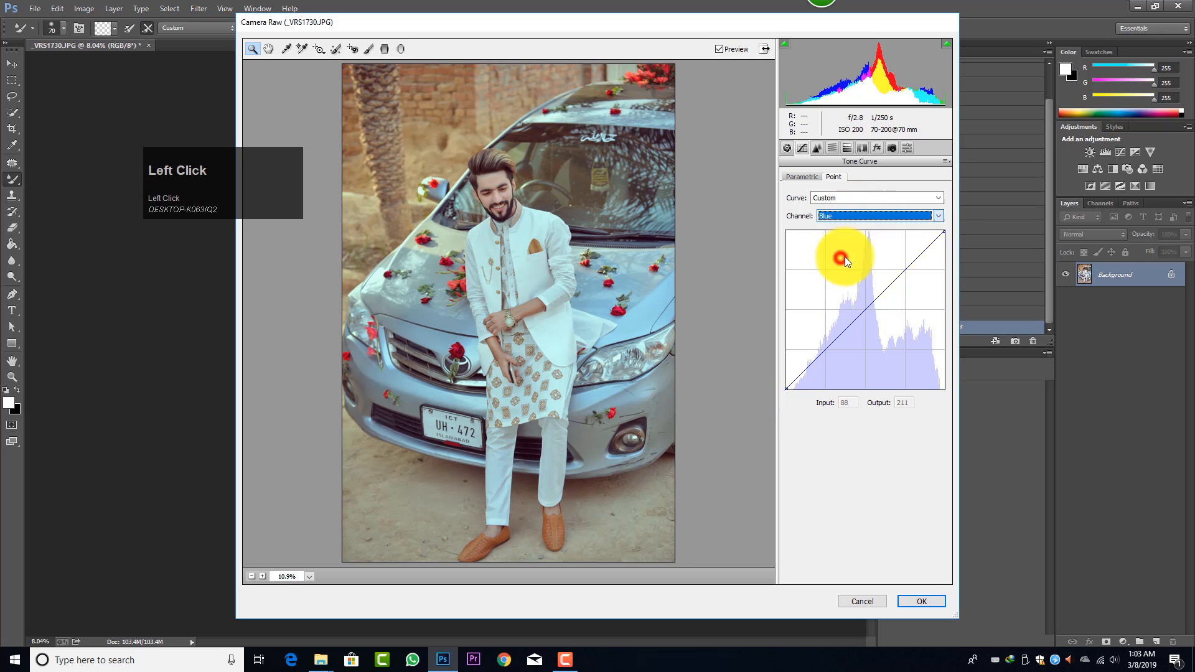
pyautogui.moveTo(945, 234); pyautogui.dragTo(946, 239)
pyautogui.moveTo(785, 387); pyautogui.dragTo(784, 378)
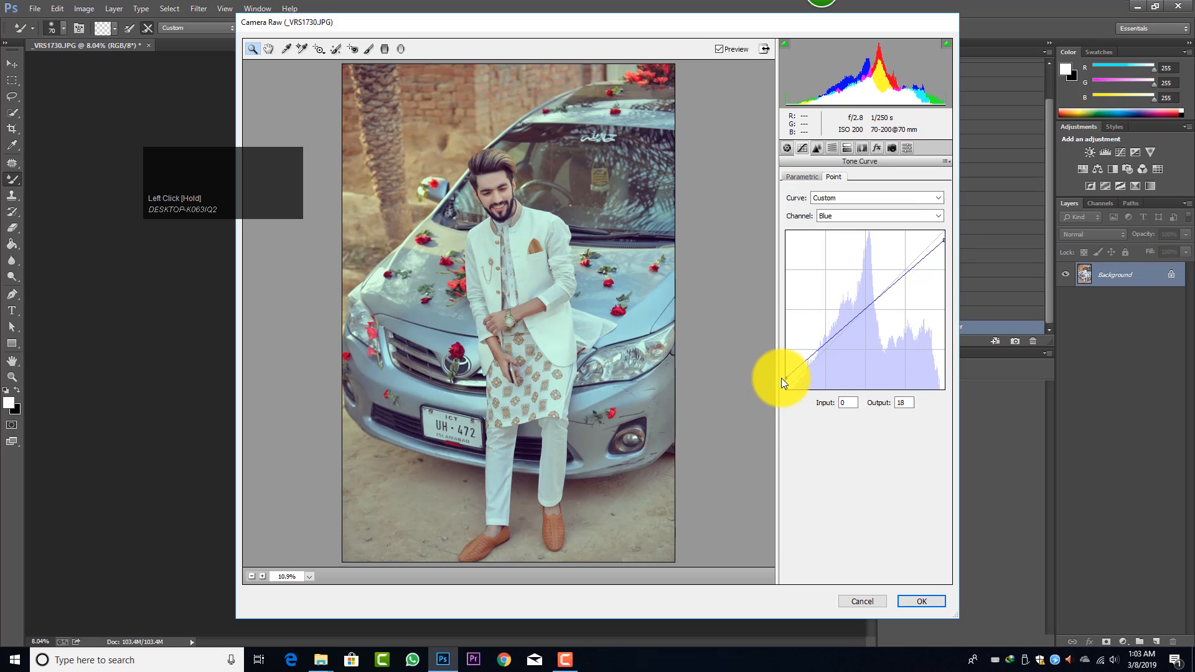
pyautogui.moveTo(782, 378); pyautogui.dragTo(781, 378)
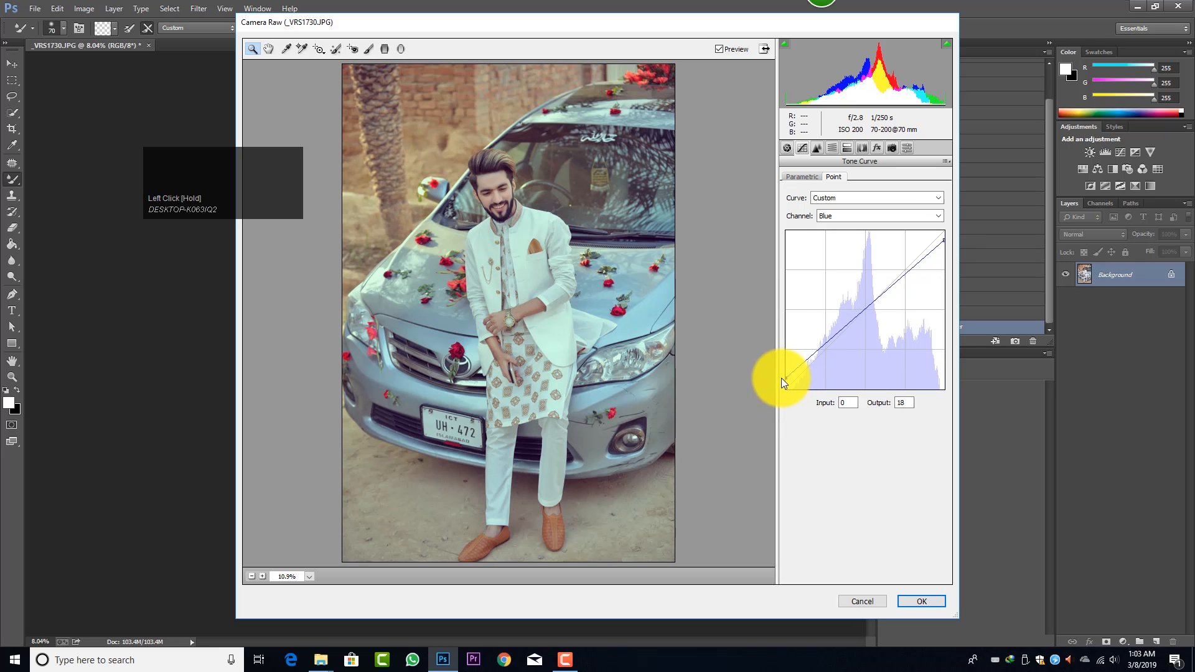
pyautogui.click(921, 600)
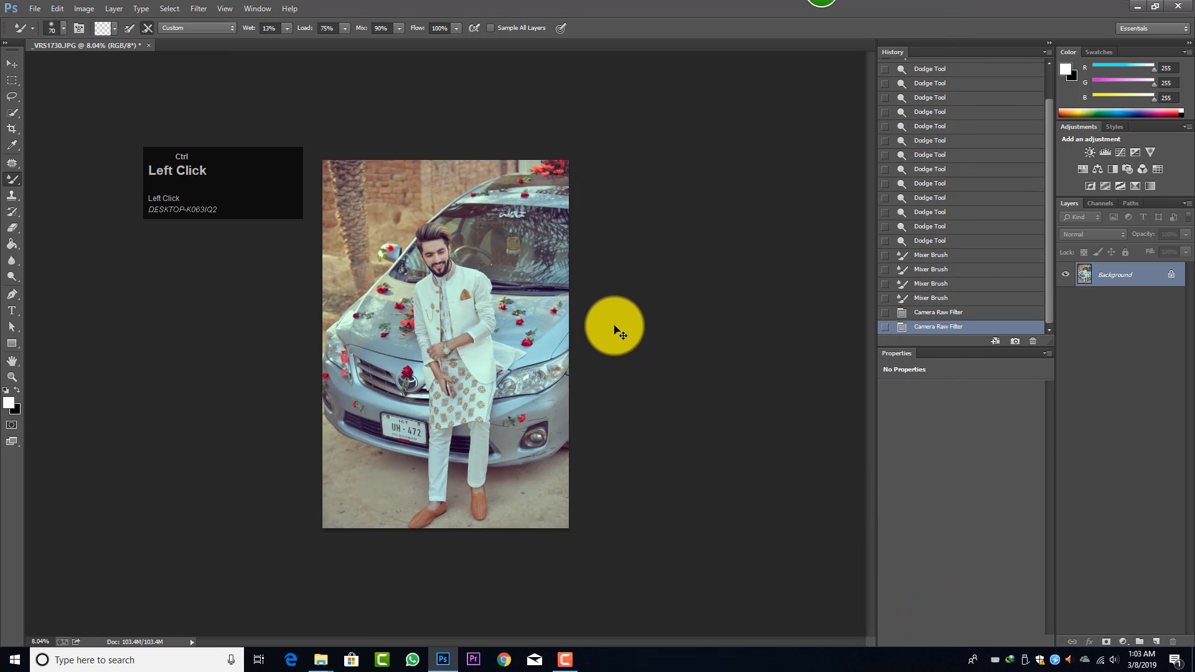
# Reopen the Camera Raw filter and set the parametric tone curve to Highlights +35, Lights +5, Darks +2 and Shadows -3.
pyautogui.hotkey('ctrl', 'shift', 'a')
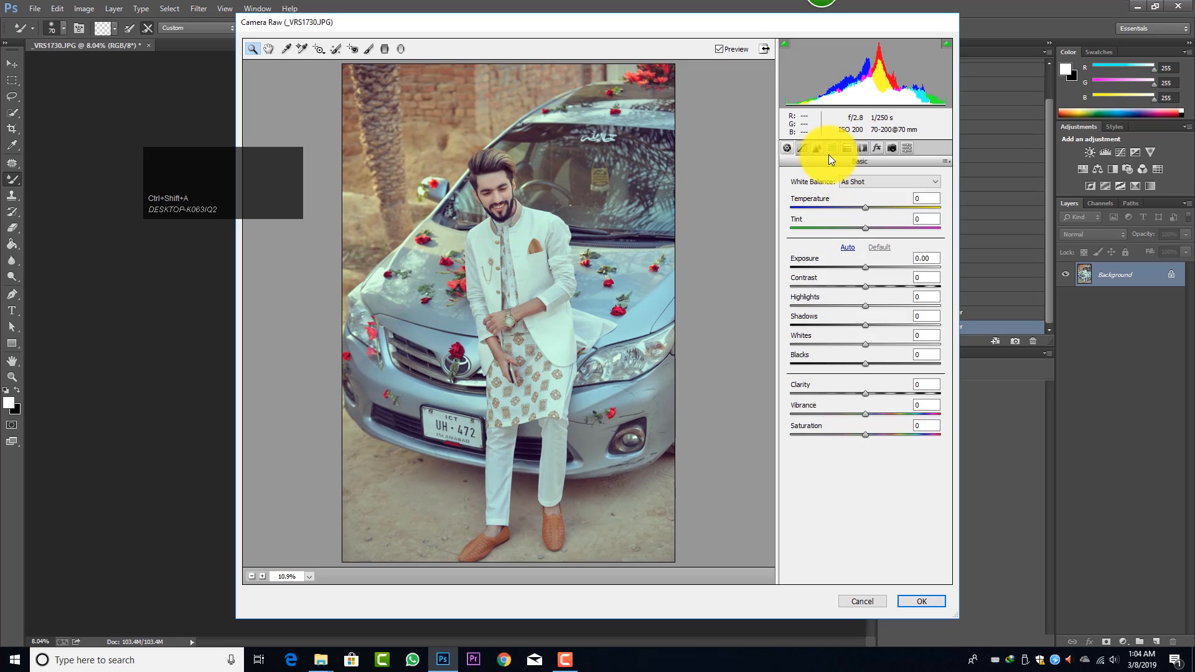
pyautogui.click(803, 149)
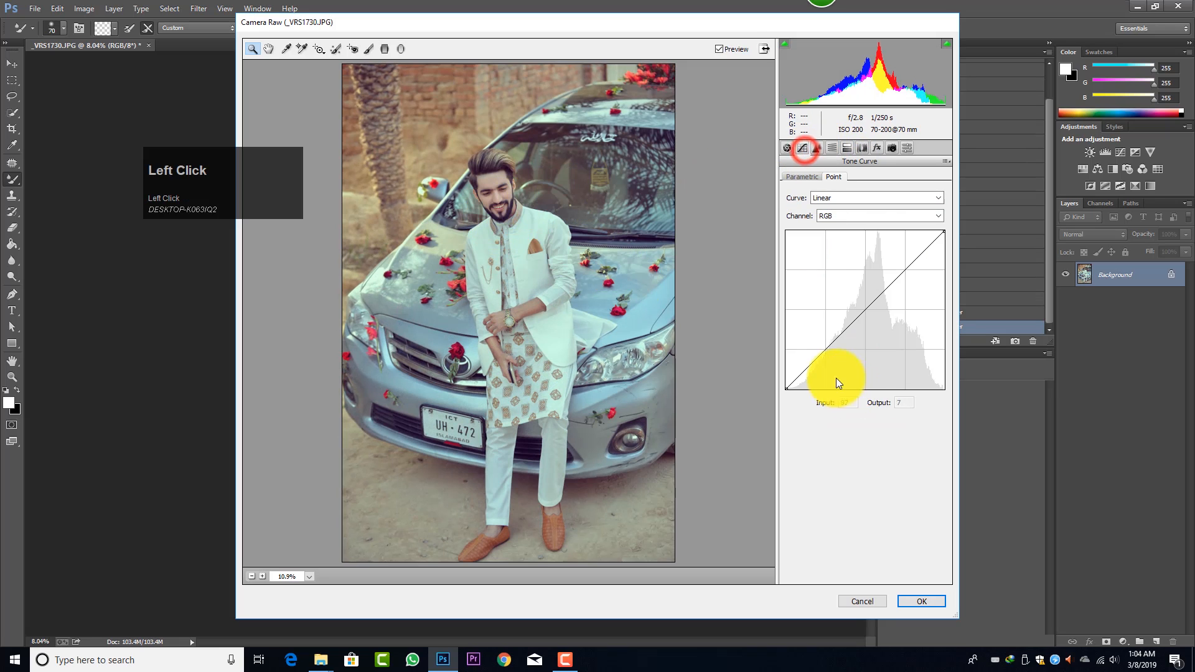
pyautogui.click(803, 177)
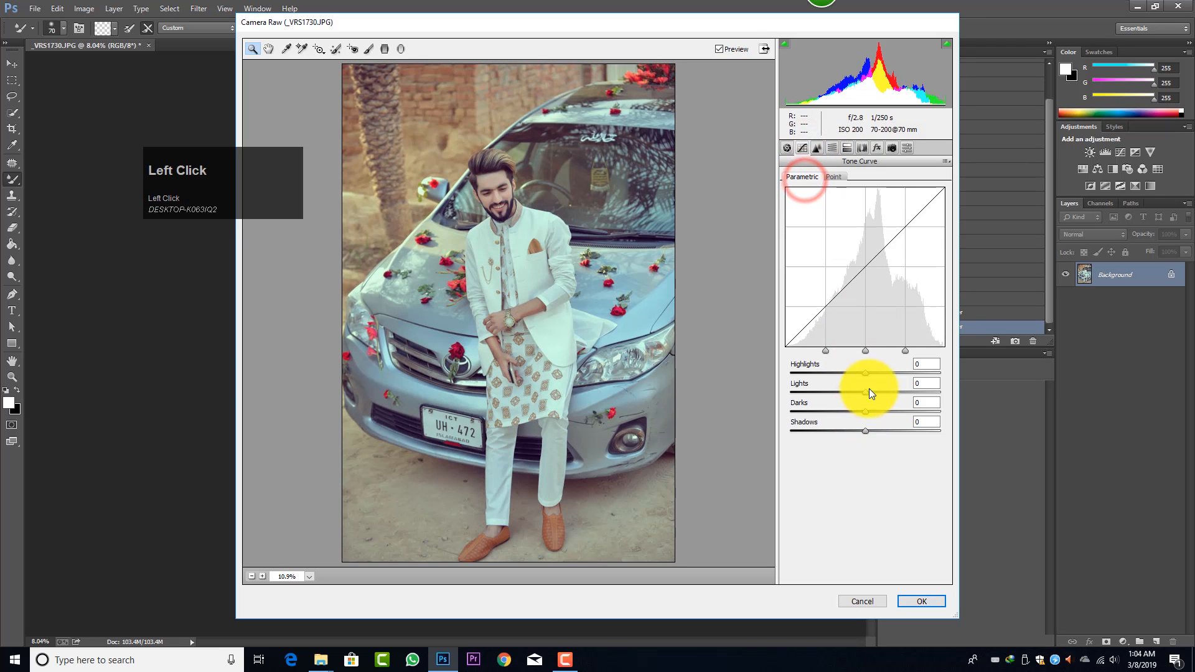
pyautogui.moveTo(866, 373); pyautogui.dragTo(861, 426)
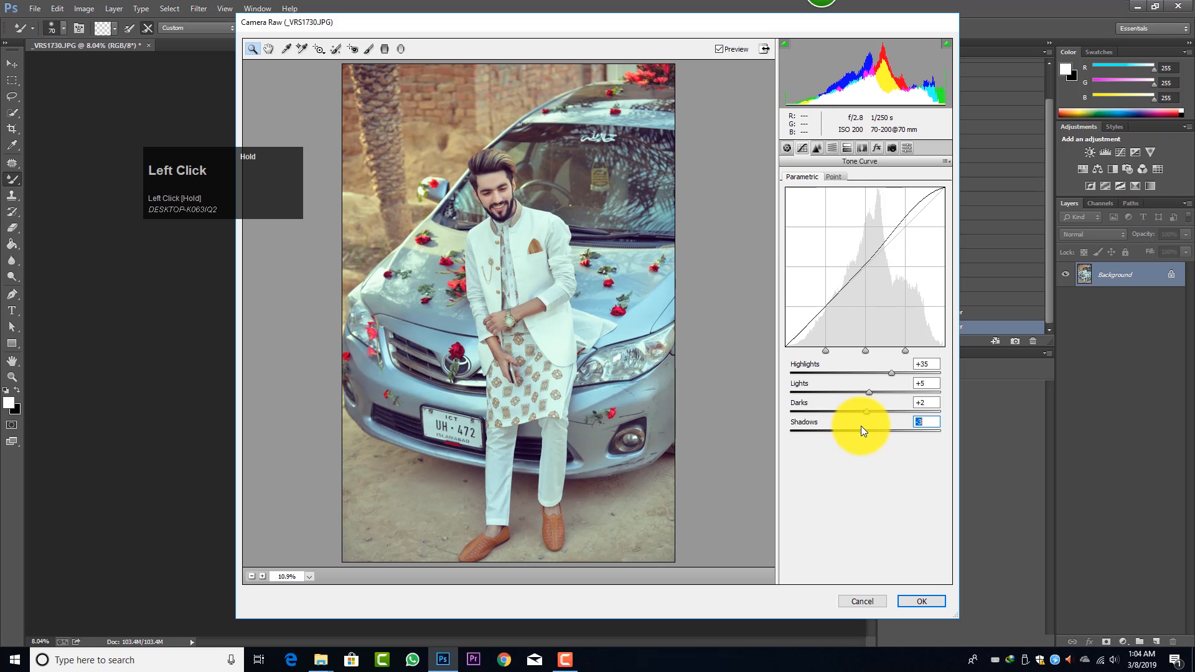
# Raise the HSL saturation of the Blues and Aquas to strengthen the car's colour.
pyautogui.click(789, 150)
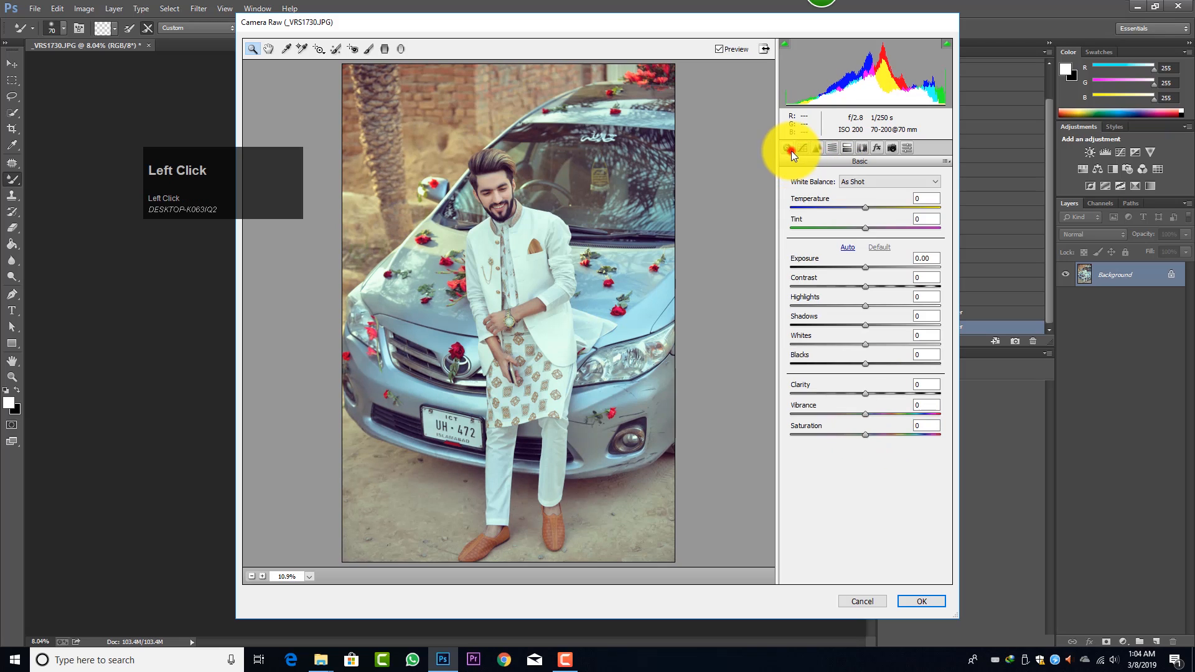
pyautogui.click(832, 151)
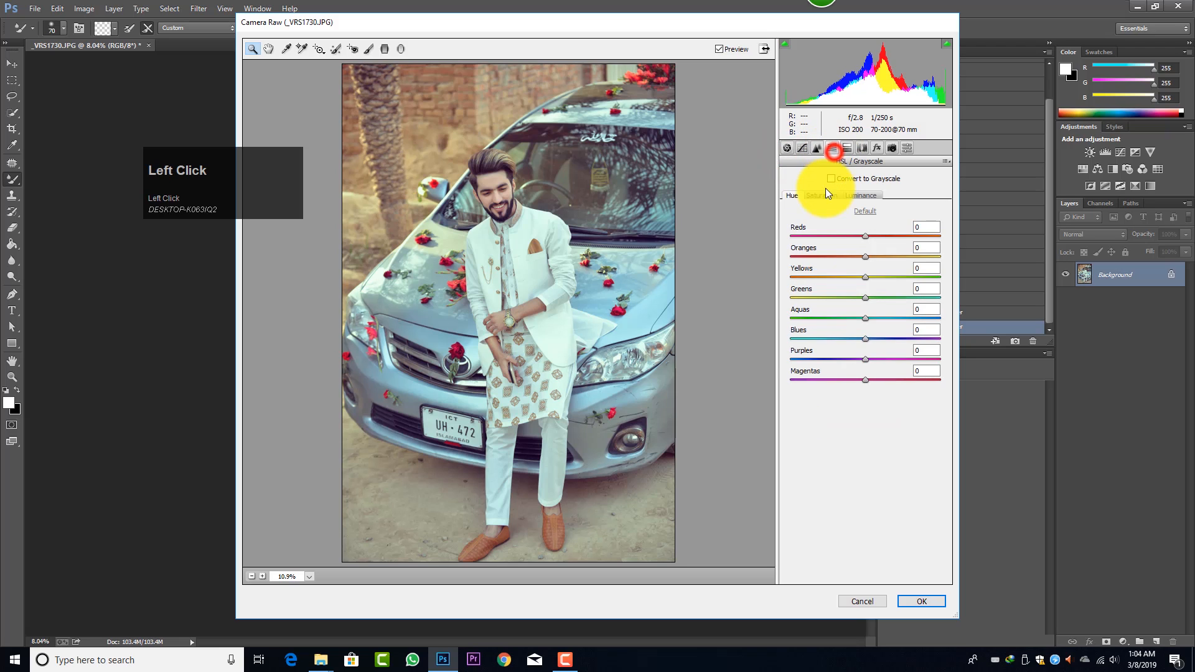
pyautogui.click(822, 195)
pyautogui.moveTo(866, 338); pyautogui.dragTo(906, 318)
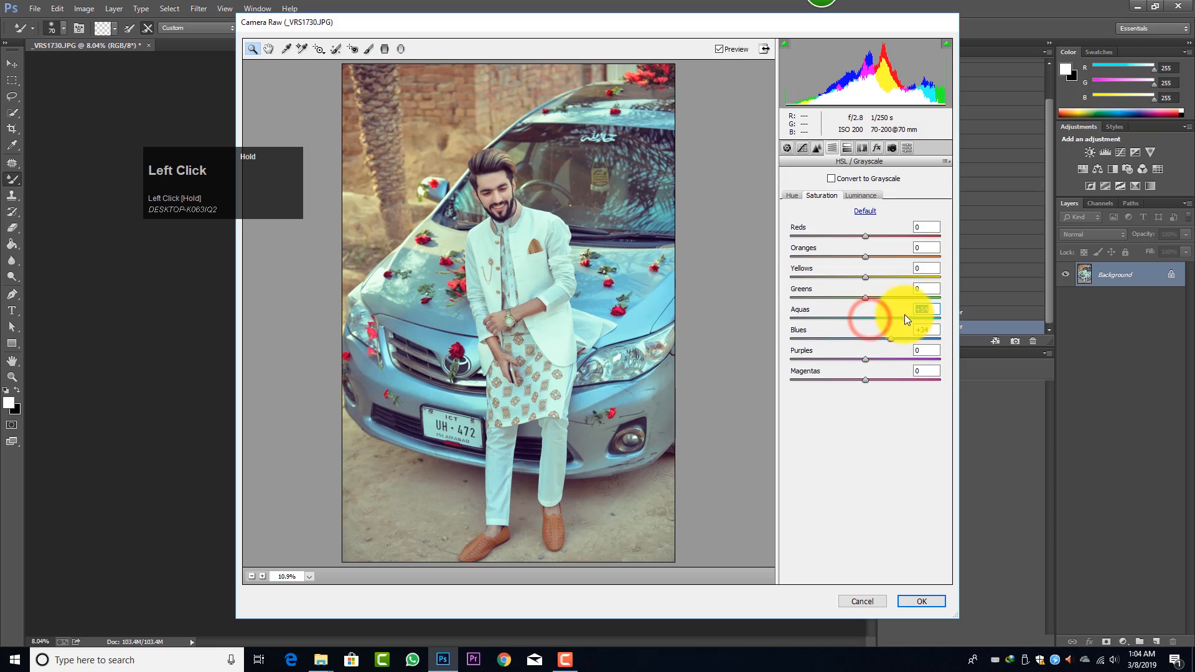
# Set the HSL hue of the Blues to -27 and apply the Camera Raw filter.
pyautogui.click(792, 196)
pyautogui.click(845, 338)
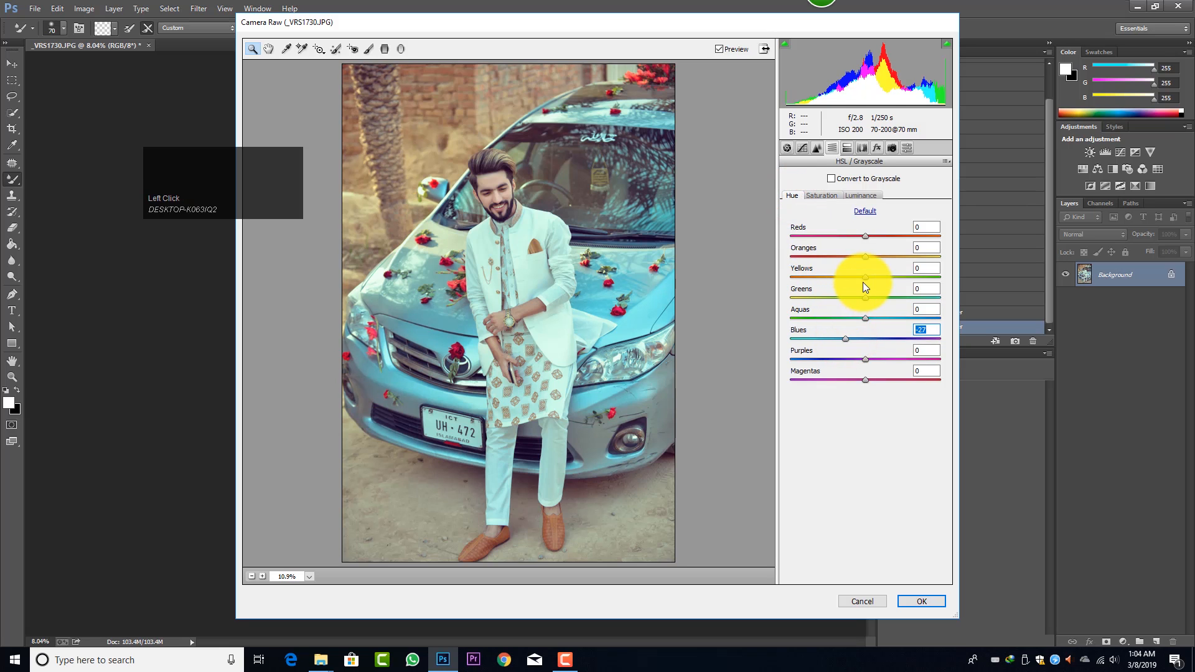
pyautogui.click(914, 603)
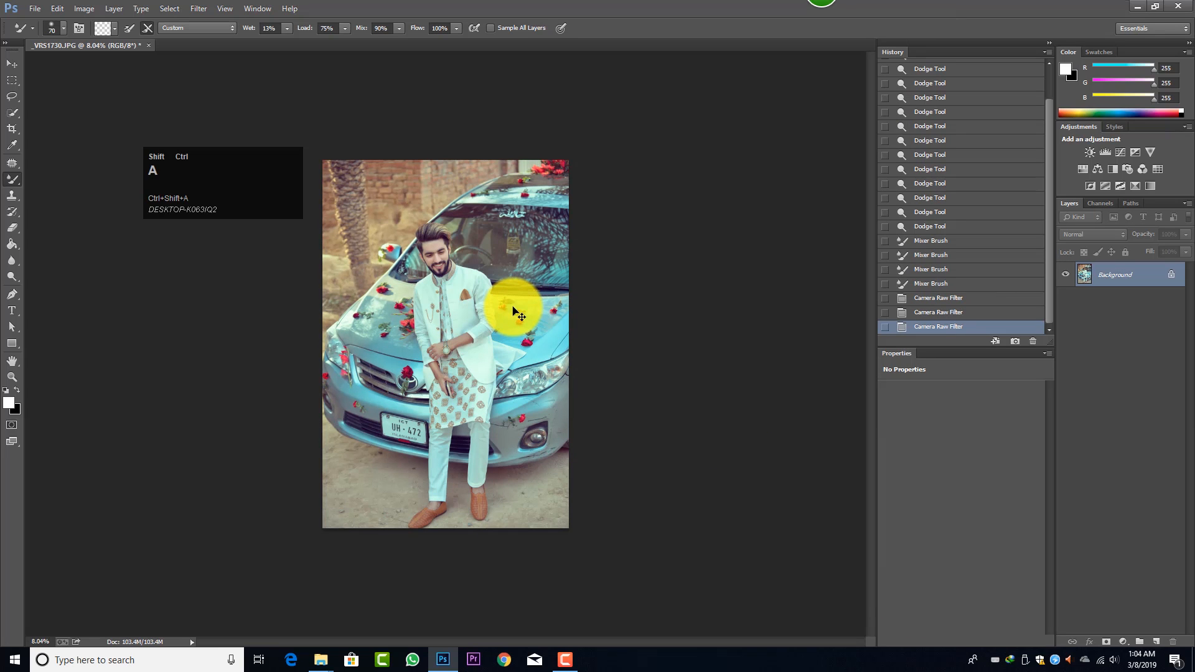
# Reopen the Camera Raw filter and apply a Highlight Priority post-crop vignette with an amount of -18.
pyautogui.hotkey('ctrl', 'shift', 'a')
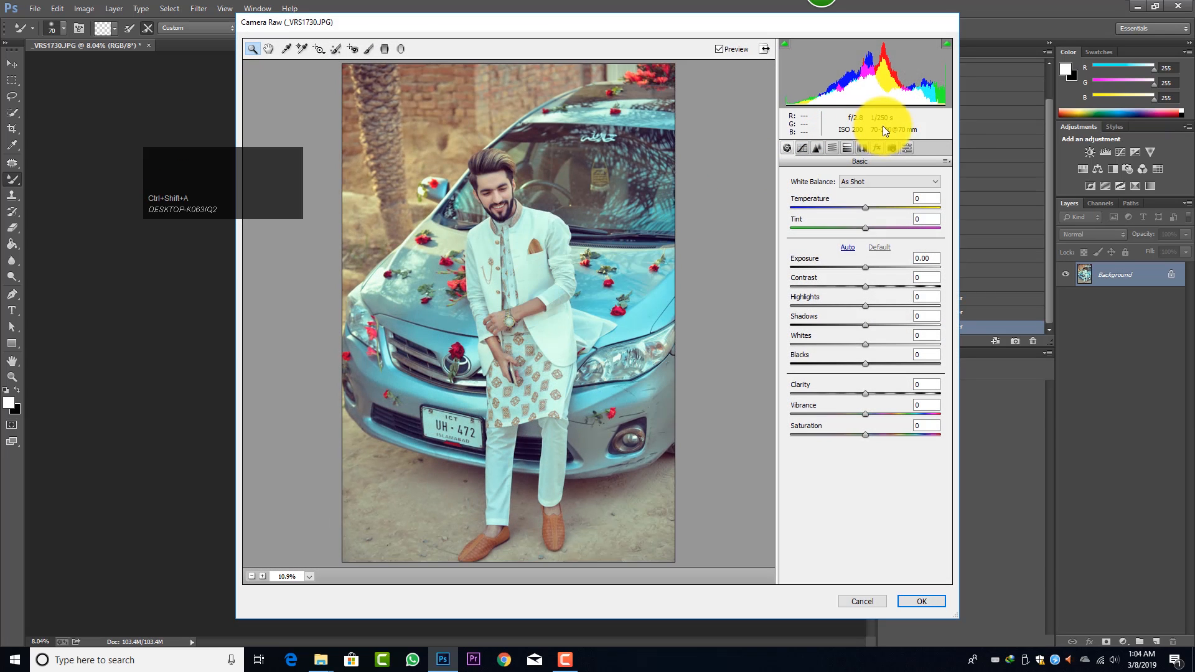
pyautogui.click(878, 148)
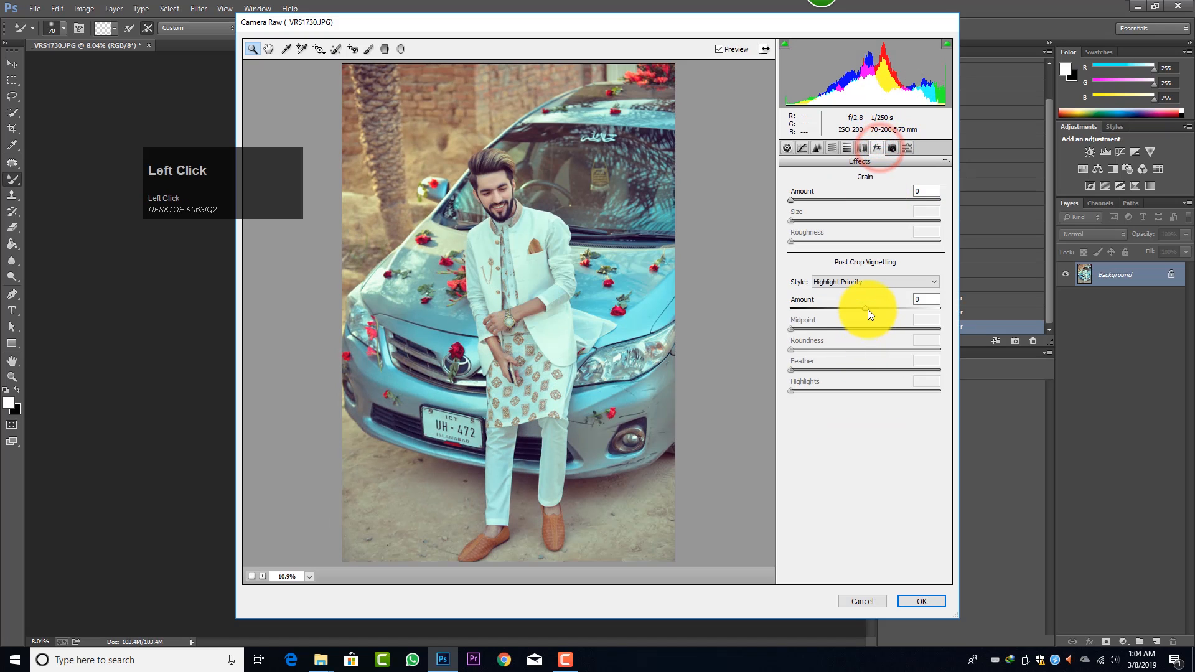
pyautogui.moveTo(868, 308); pyautogui.dragTo(855, 297)
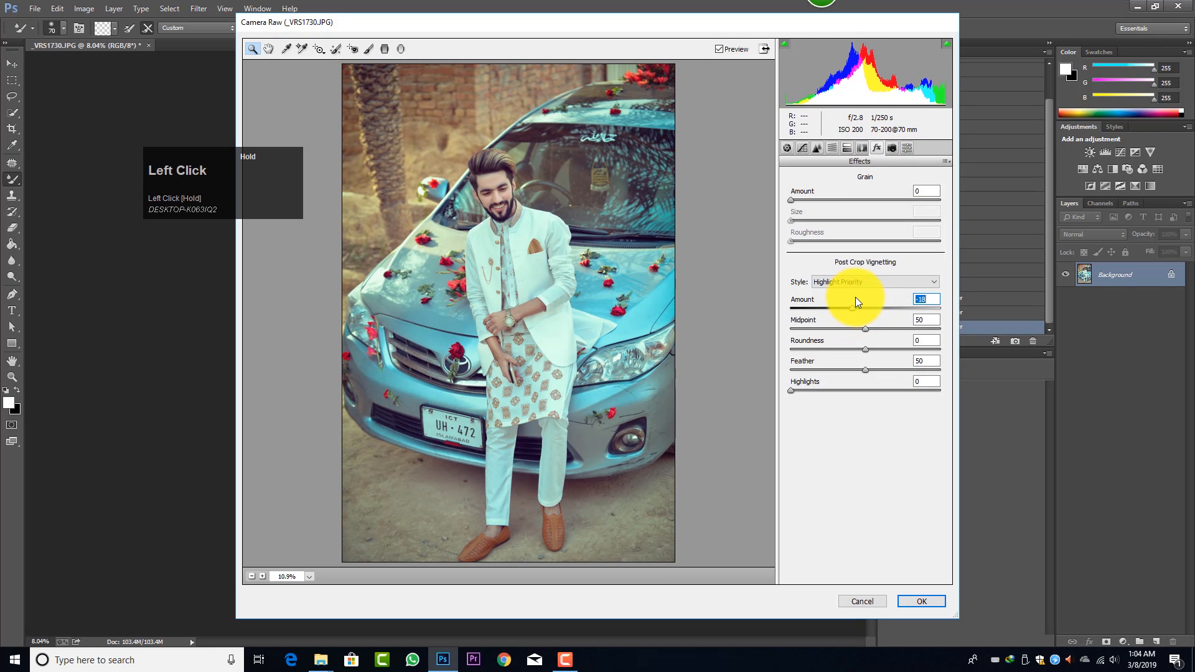
pyautogui.click(923, 602)
# Create a white document named Untitled-1tttt, 7000 pixels wide and 4000 pixels high, at 300 pixels per inch.
pyautogui.scroll(-2, 477, 333)
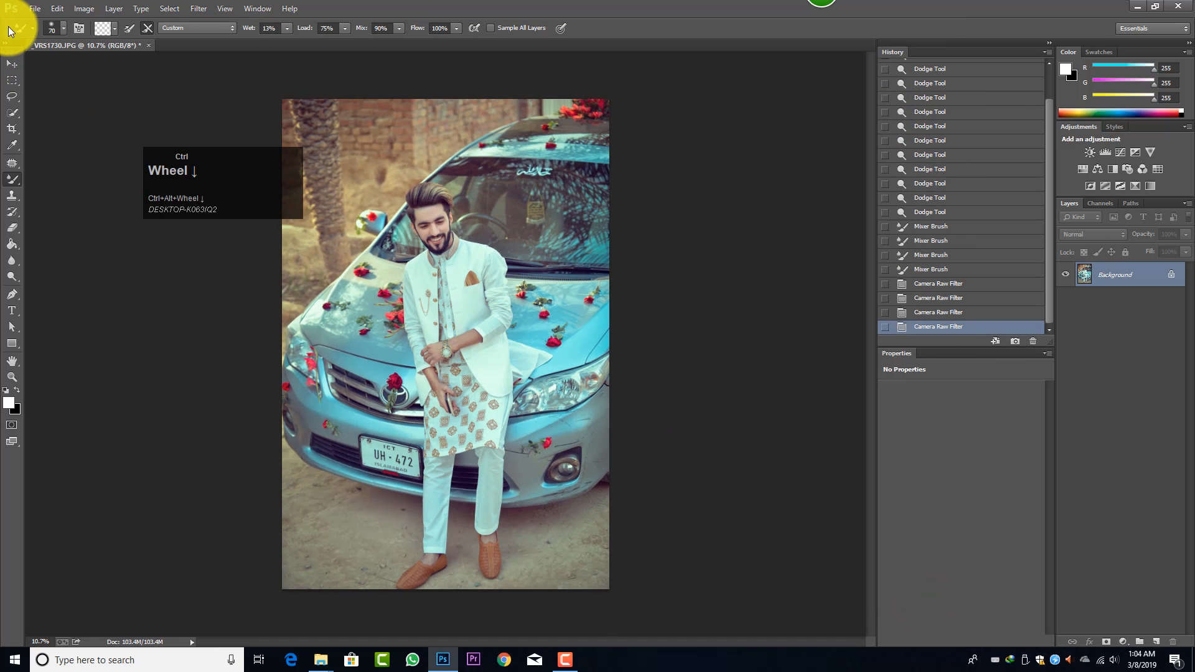
pyautogui.click(25, 10)
pyautogui.click(43, 22)
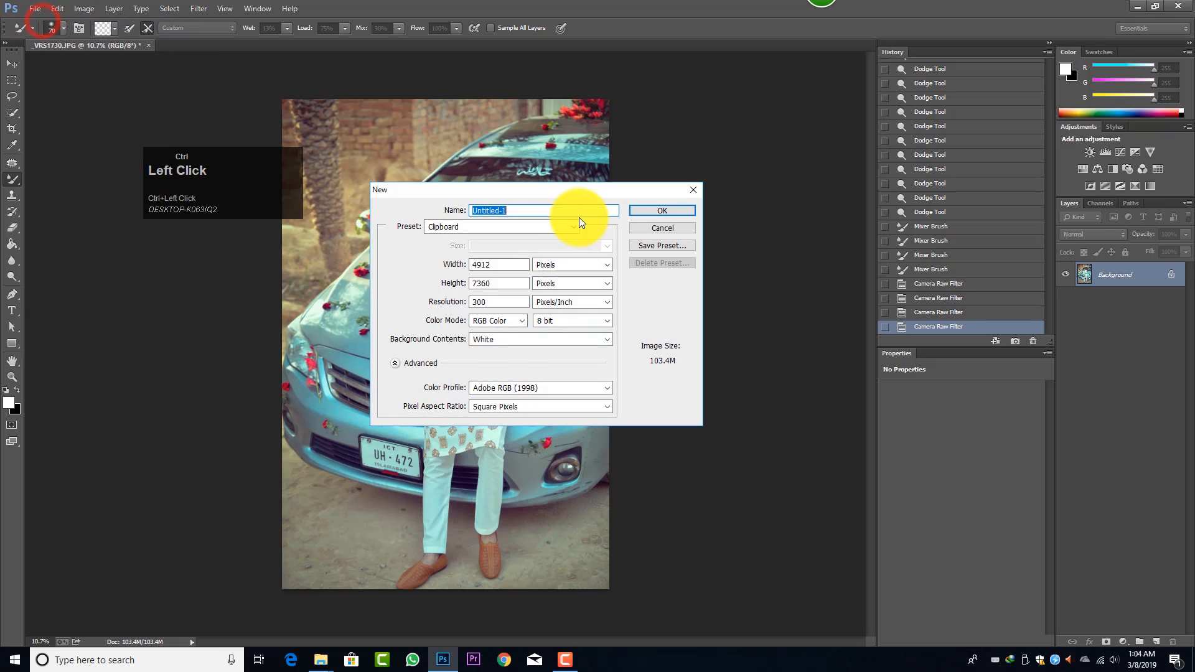
pyautogui.click(565, 209)
pyautogui.write('tttt')
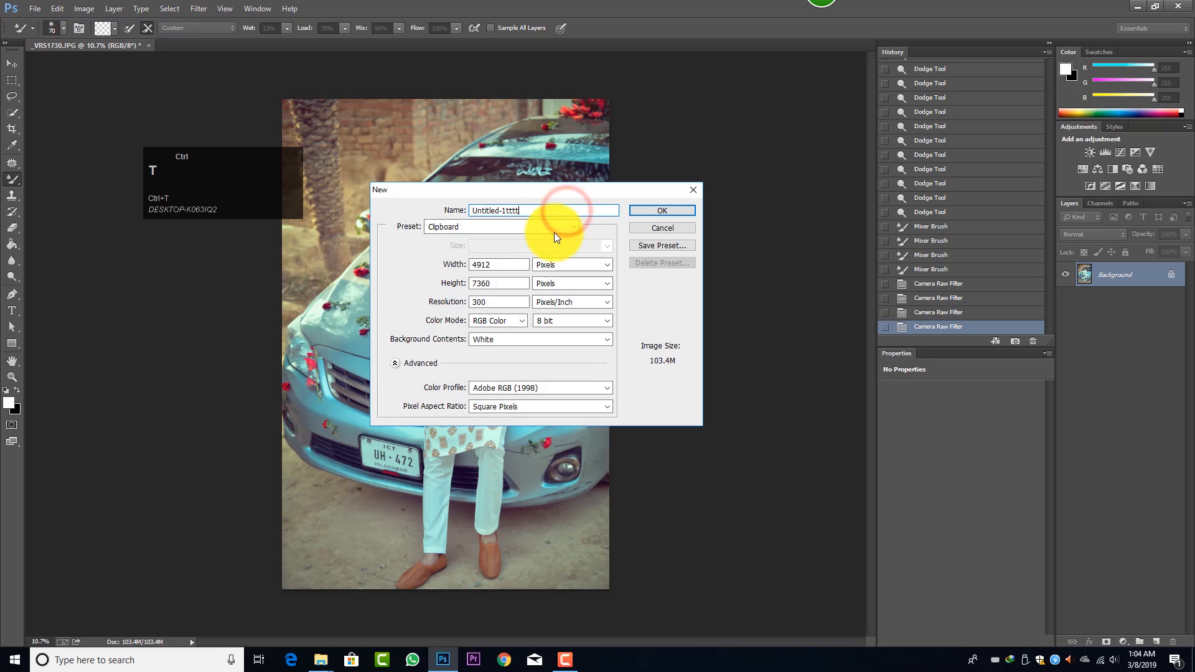
pyautogui.doubleClick(504, 265)
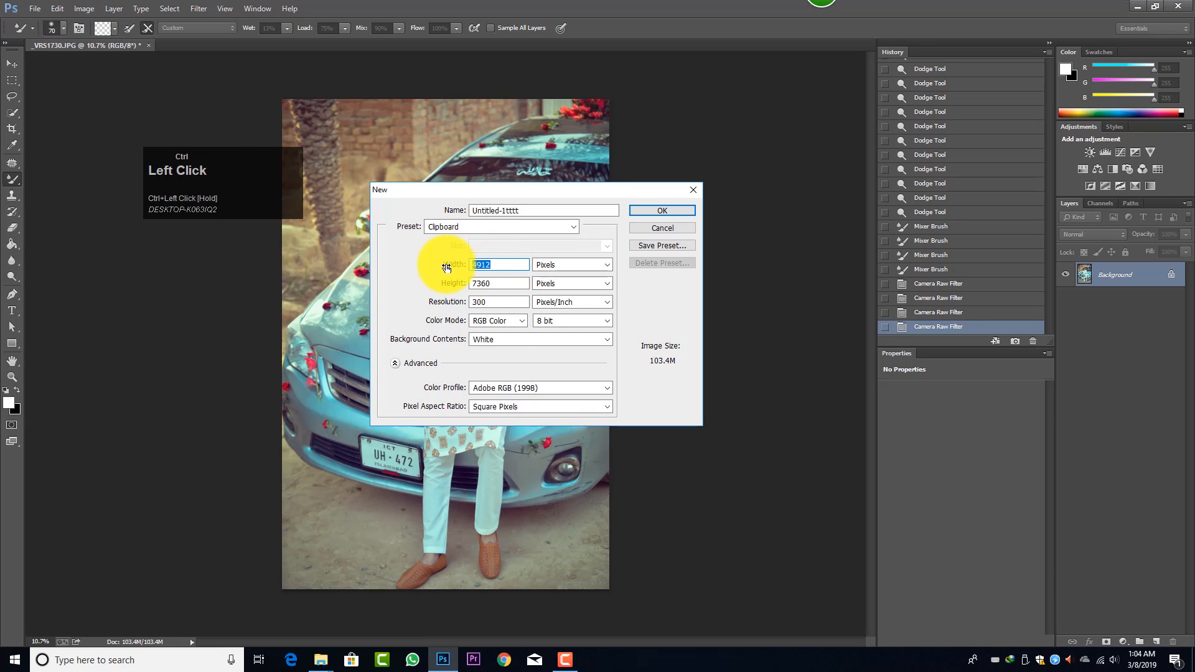
pyautogui.write('7000')
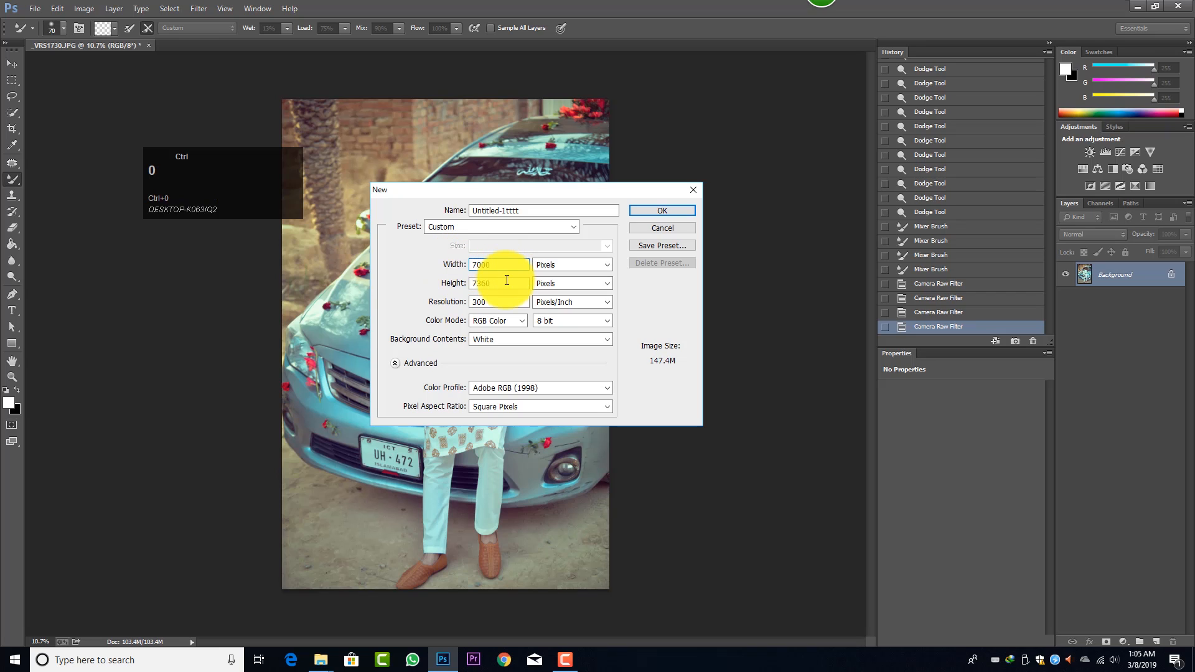
pyautogui.click(459, 282)
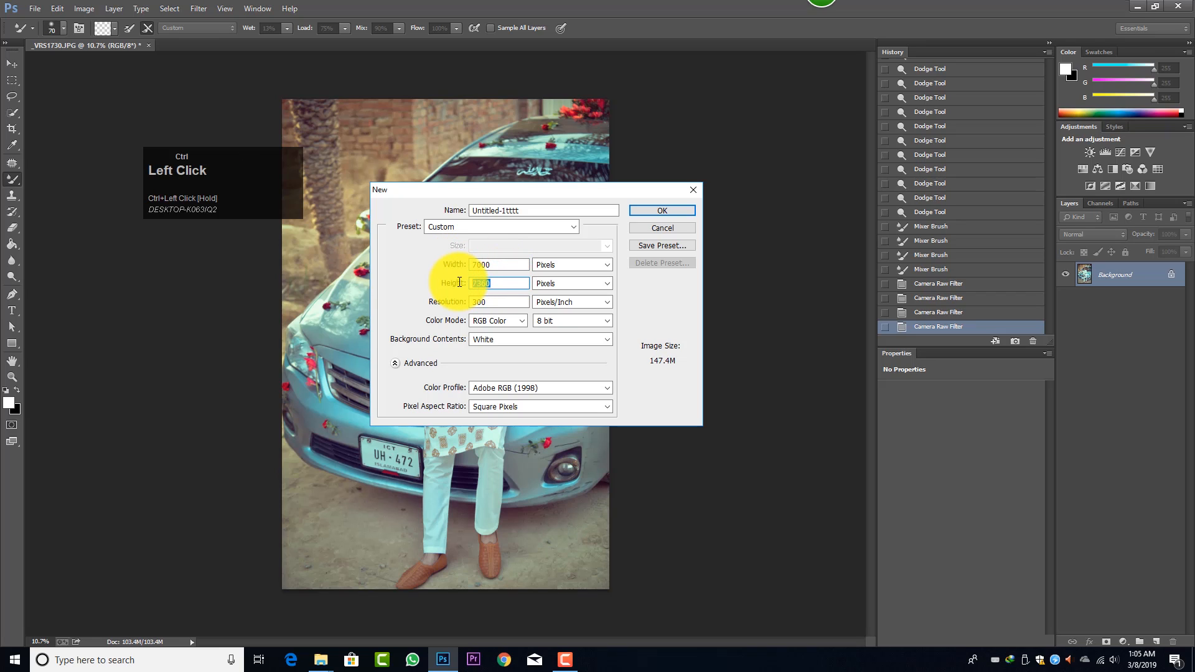
pyautogui.write('4000')
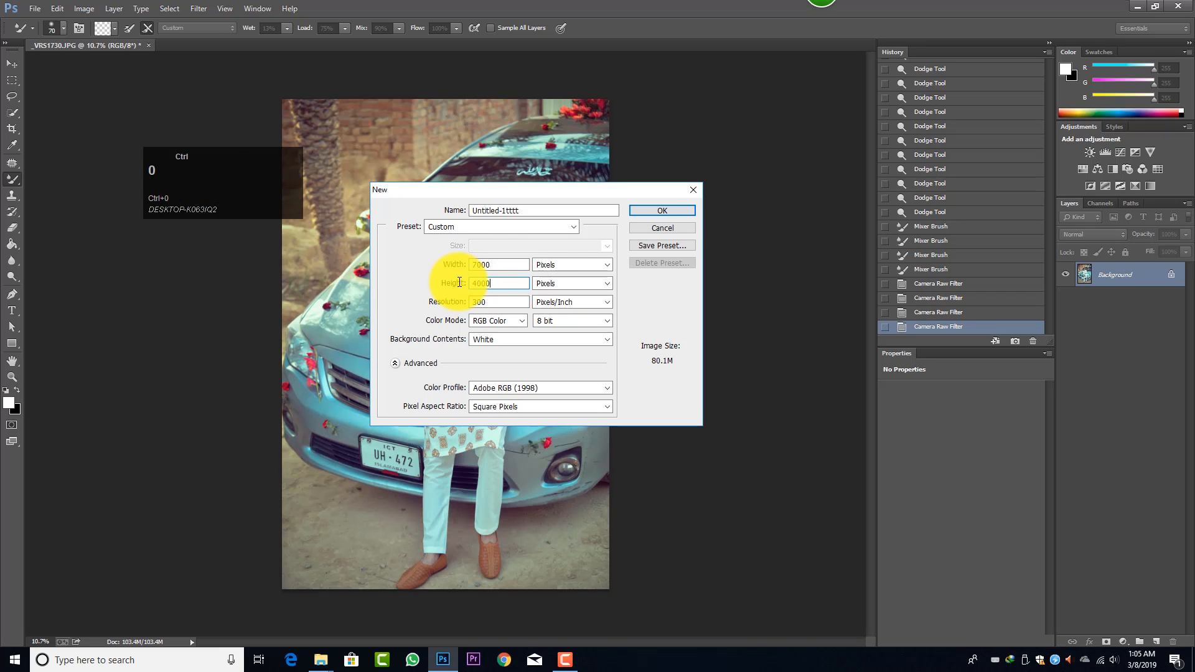
pyautogui.click(679, 211)
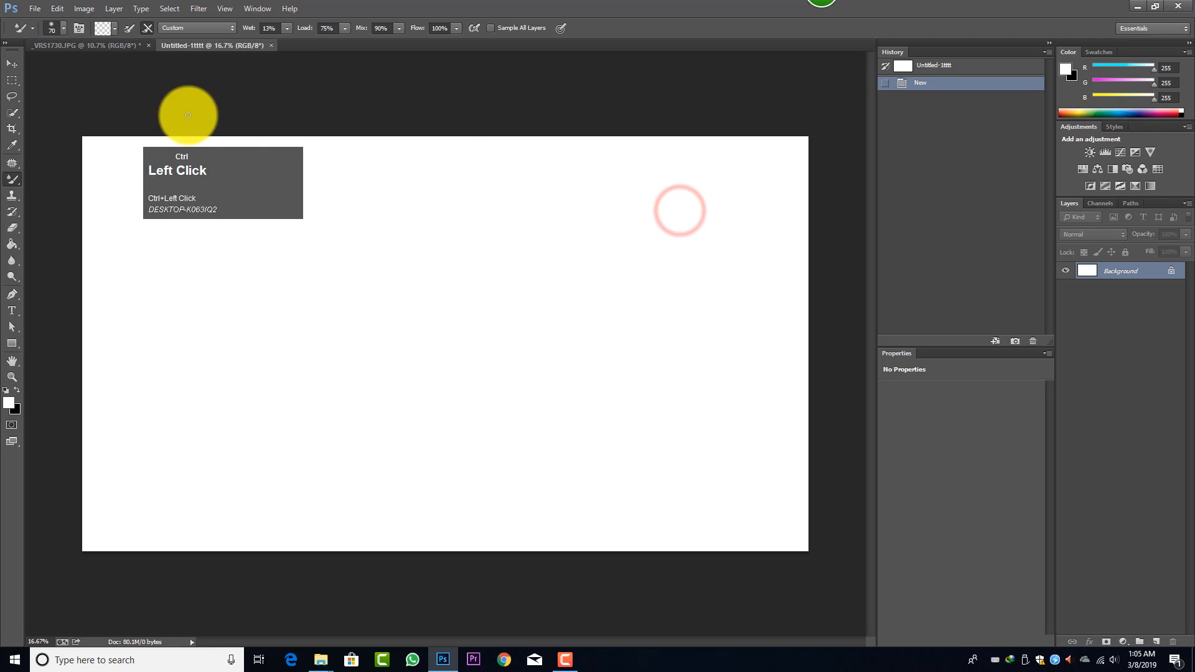
# Copy the entire edited portrait and paste it into the new blank document.
pyautogui.click(112, 48)
pyautogui.hotkey('ctrl', 'a')
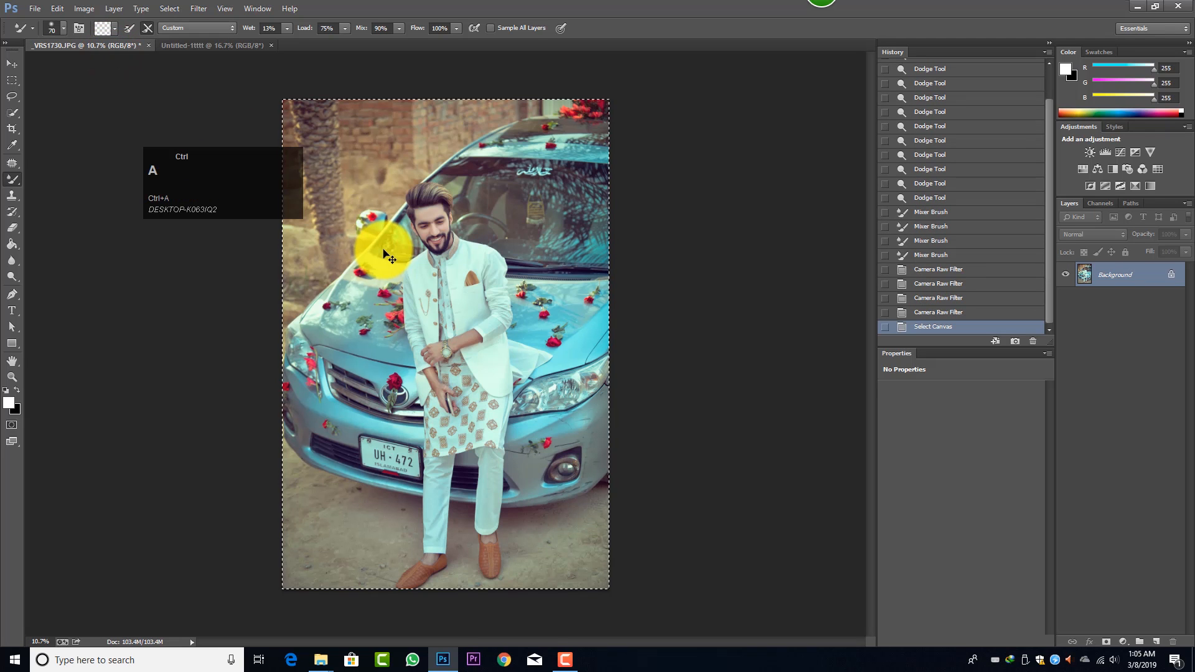
pyautogui.click(234, 48)
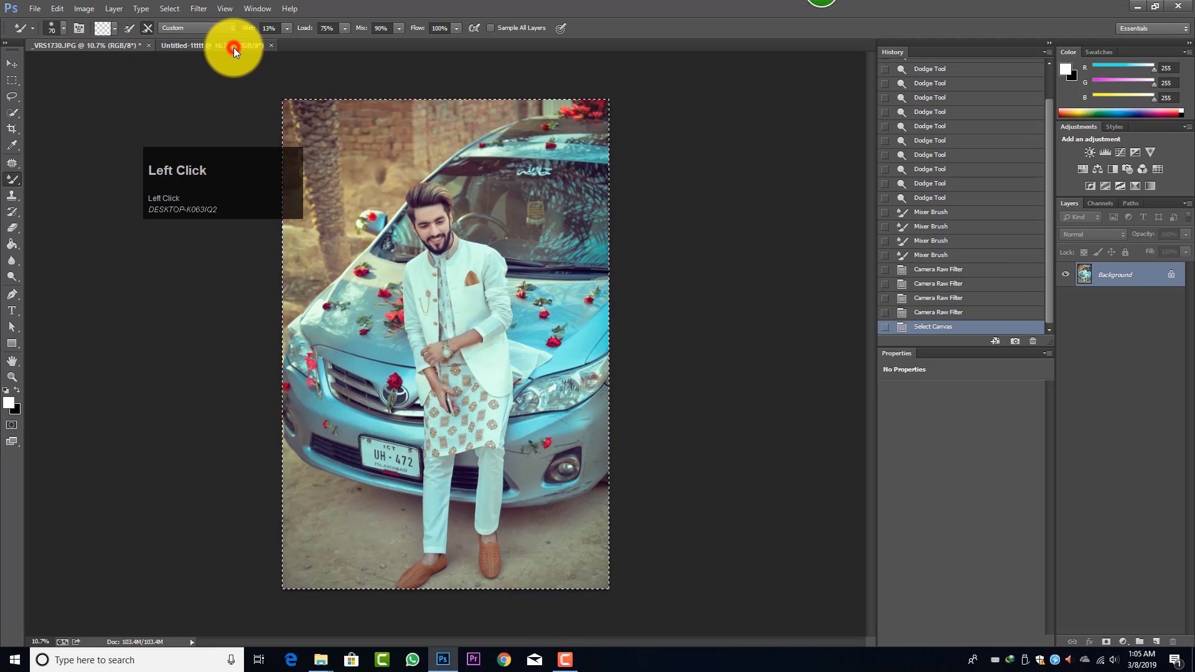
pyautogui.hotkey('ctrl', 'v')
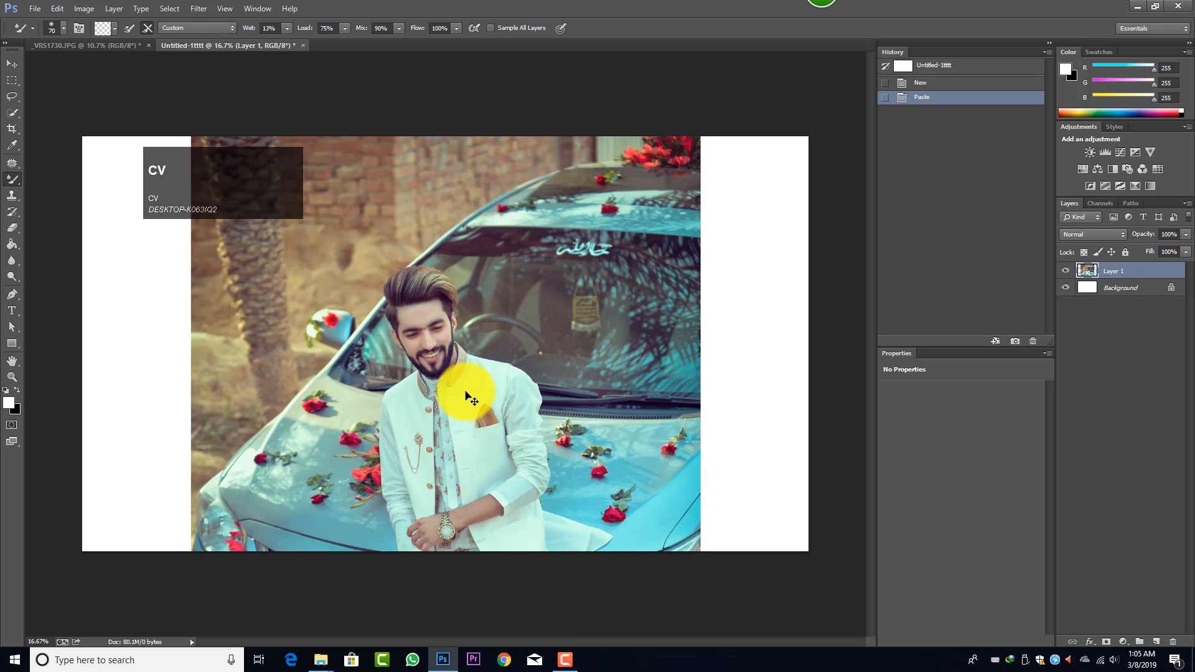
# Scale the pasted portrait proportionally to about 54.6% so it fills the canvas height, and place it left of the canvas centre.
pyautogui.scroll(-3, 465, 391)
pyautogui.press('y')
pyautogui.press('t')
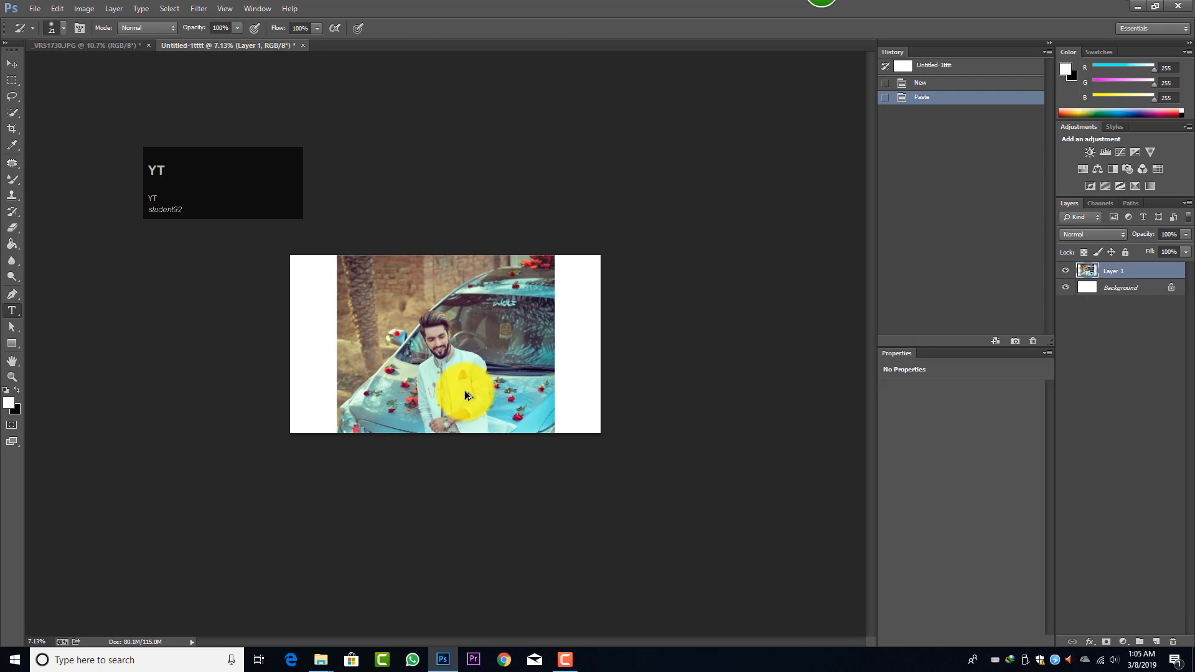
pyautogui.press('ctrl')
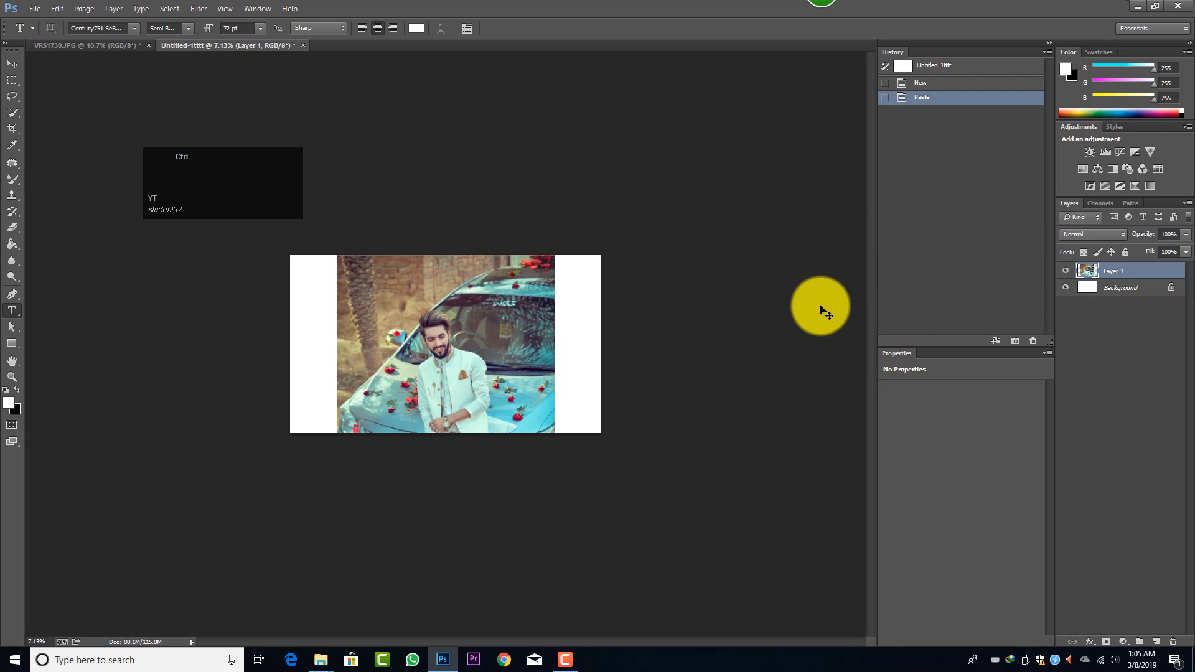
pyautogui.hotkey('ctrl', 't')
pyautogui.click(1049, 42)
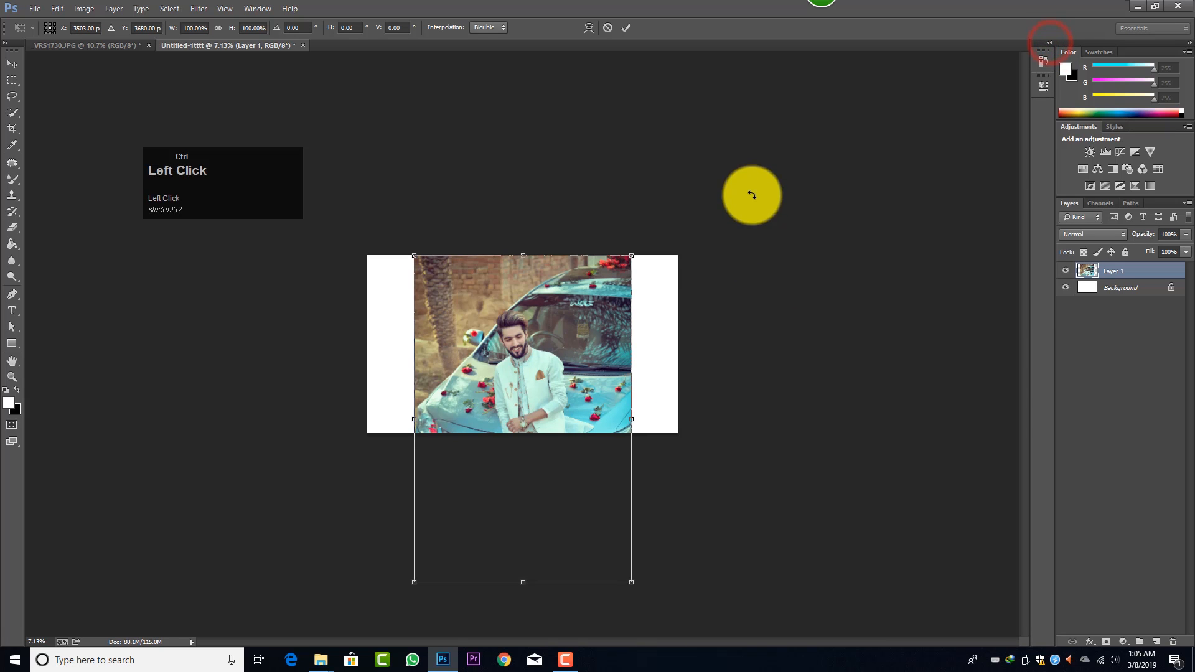
pyautogui.moveTo(631, 256); pyautogui.dragTo(581, 342)
pyautogui.moveTo(560, 394); pyautogui.dragTo(518, 313)
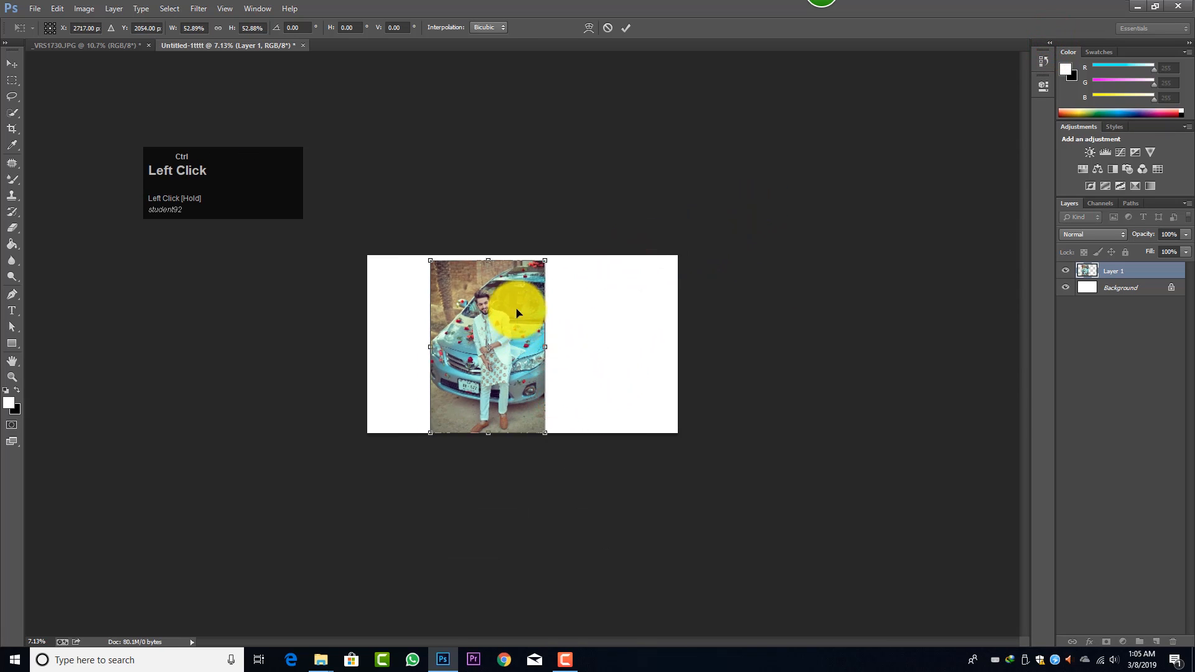
pyautogui.scroll(2, 517, 313)
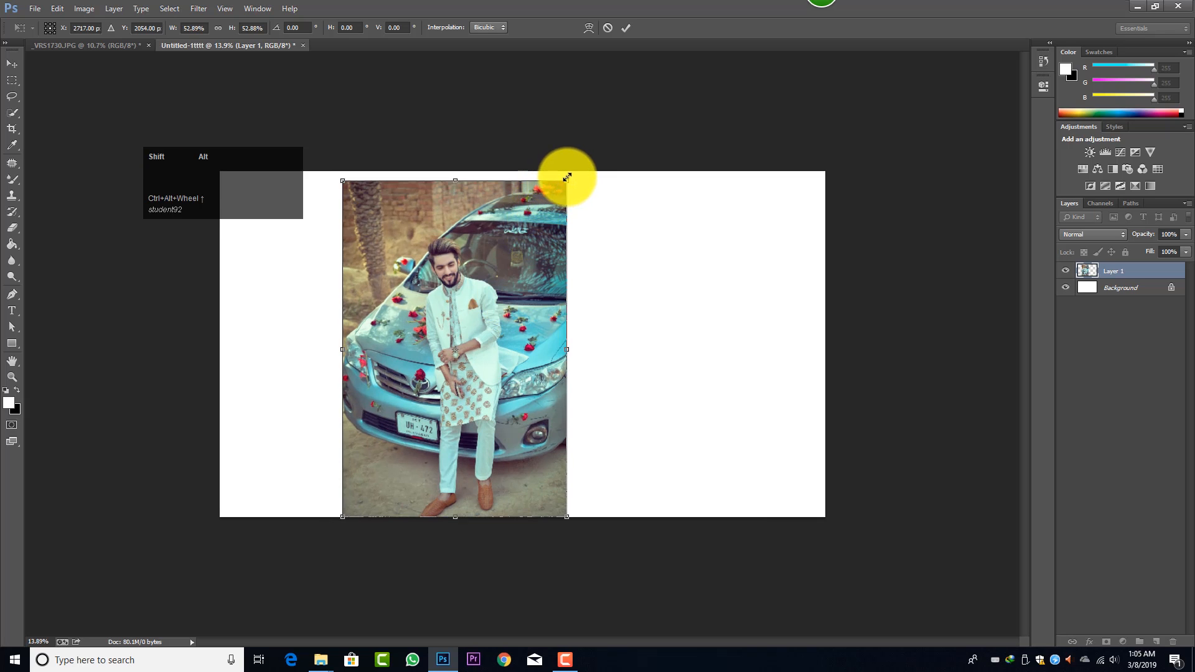
pyautogui.moveTo(567, 177)
pyautogui.mouseDown()
pyautogui.moveTo(529, 198)
pyautogui.moveTo(561, 173)
pyautogui.moveTo(550, 192)
pyautogui.mouseUp()
pyautogui.keyDown('alt'); pyautogui.keyDown('shift'); pyautogui.click(561, 175); pyautogui.keyUp('shift'); pyautogui.keyUp('alt')
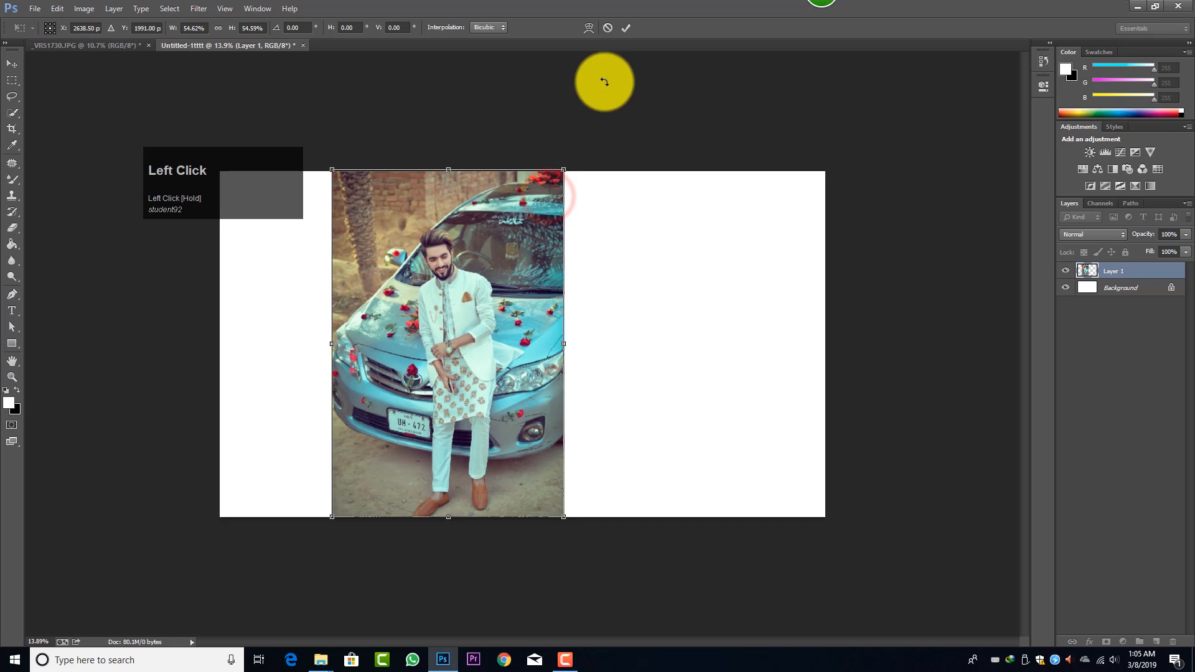
pyautogui.click(626, 28)
# Paste another copy of the portrait as a new layer above the scaled one.
pyautogui.press('t')
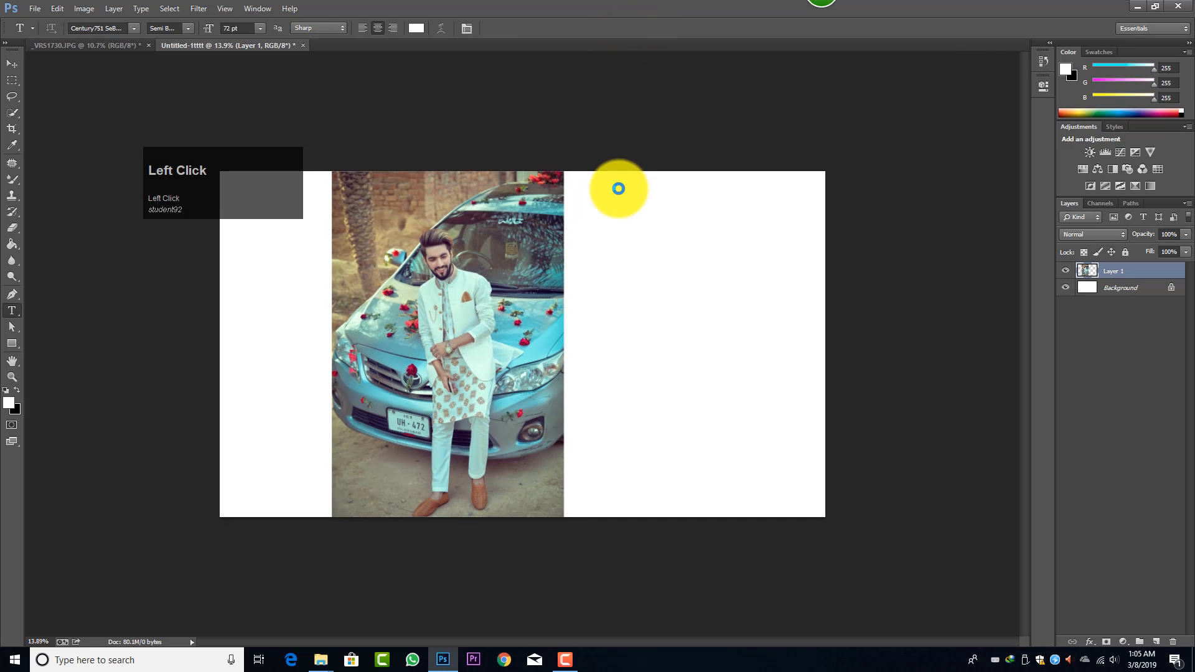
pyautogui.hotkey('ctrl', 'v')
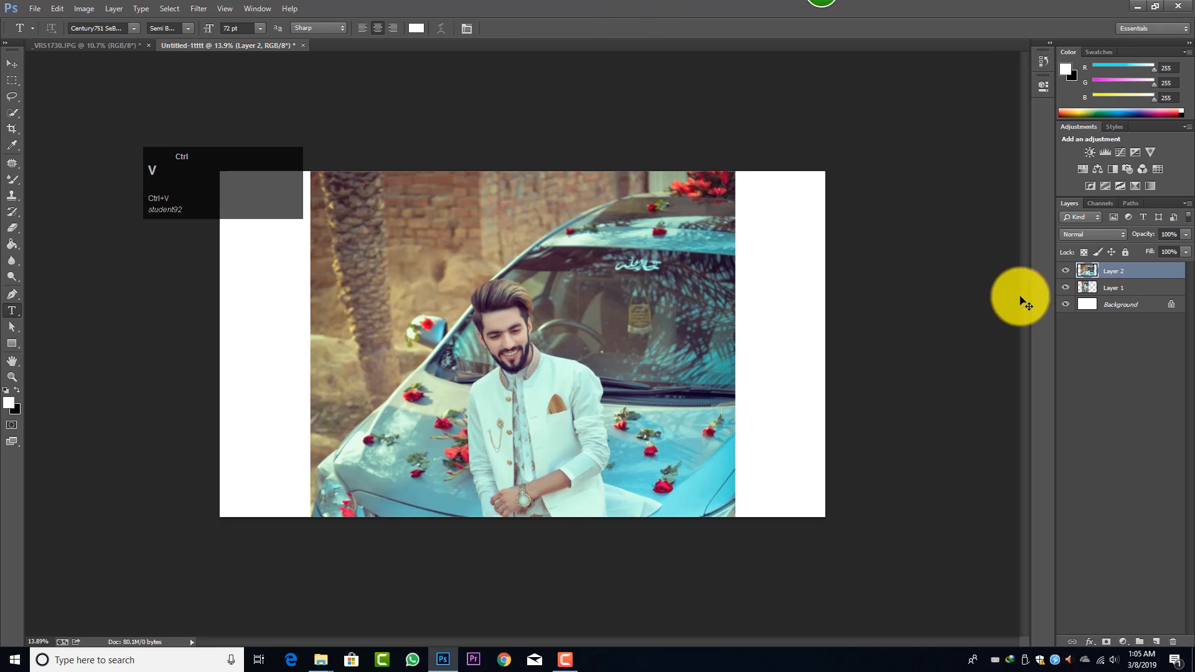
# Move Layer 2 beneath Layer 1, then scale it proportionally to about 115% and place the larger portrait beside the full-length one.
pyautogui.moveTo(1127, 274); pyautogui.dragTo(1132, 292)
pyautogui.hotkey('ctrl', 't')
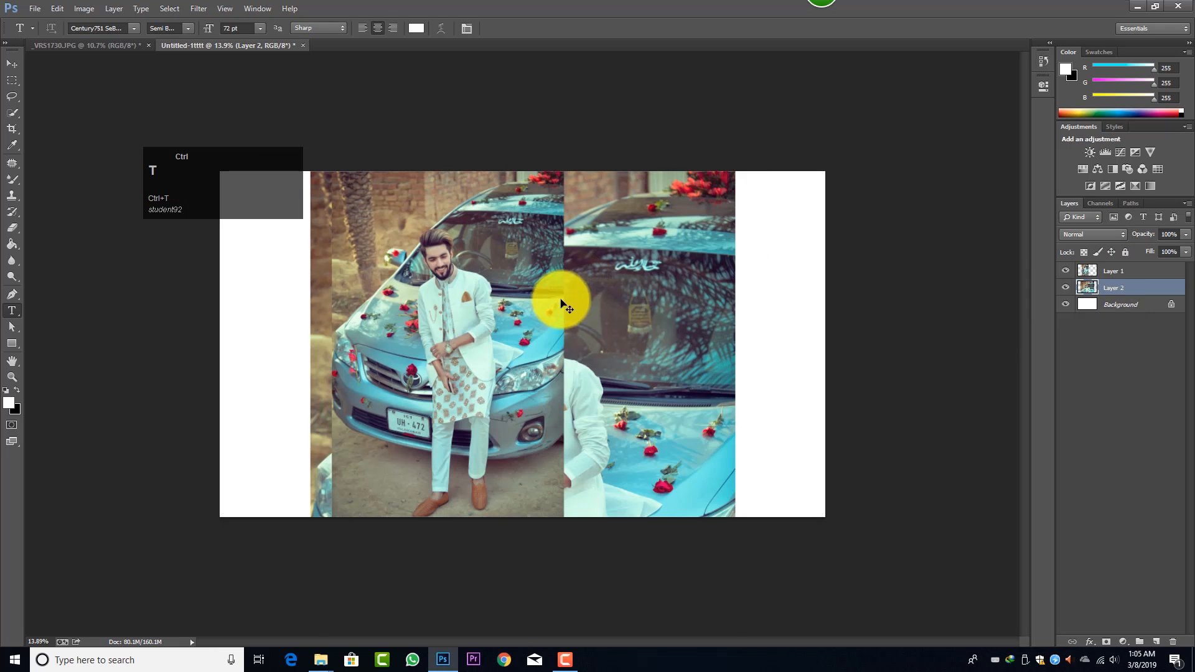
pyautogui.moveTo(606, 333); pyautogui.dragTo(680, 266)
pyautogui.scroll(-2, 578, 288)
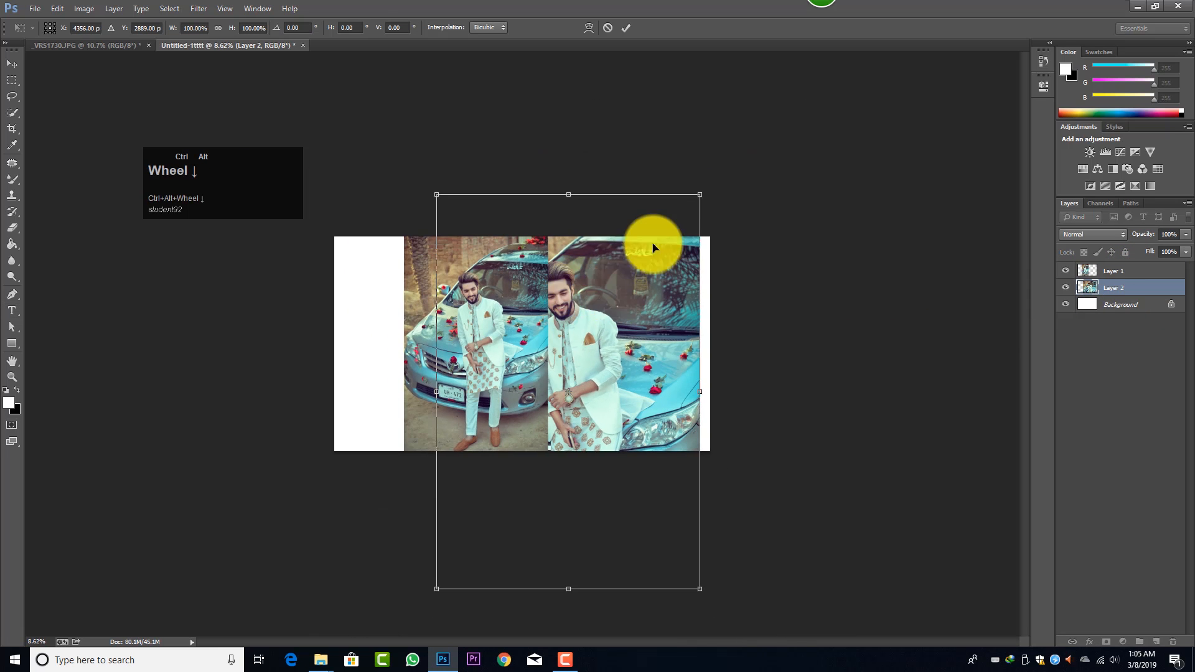
pyautogui.moveTo(699, 195); pyautogui.dragTo(719, 165)
pyautogui.moveTo(689, 222)
pyautogui.mouseDown()
pyautogui.moveTo(700, 200)
pyautogui.moveTo(705, 214)
pyautogui.mouseUp()
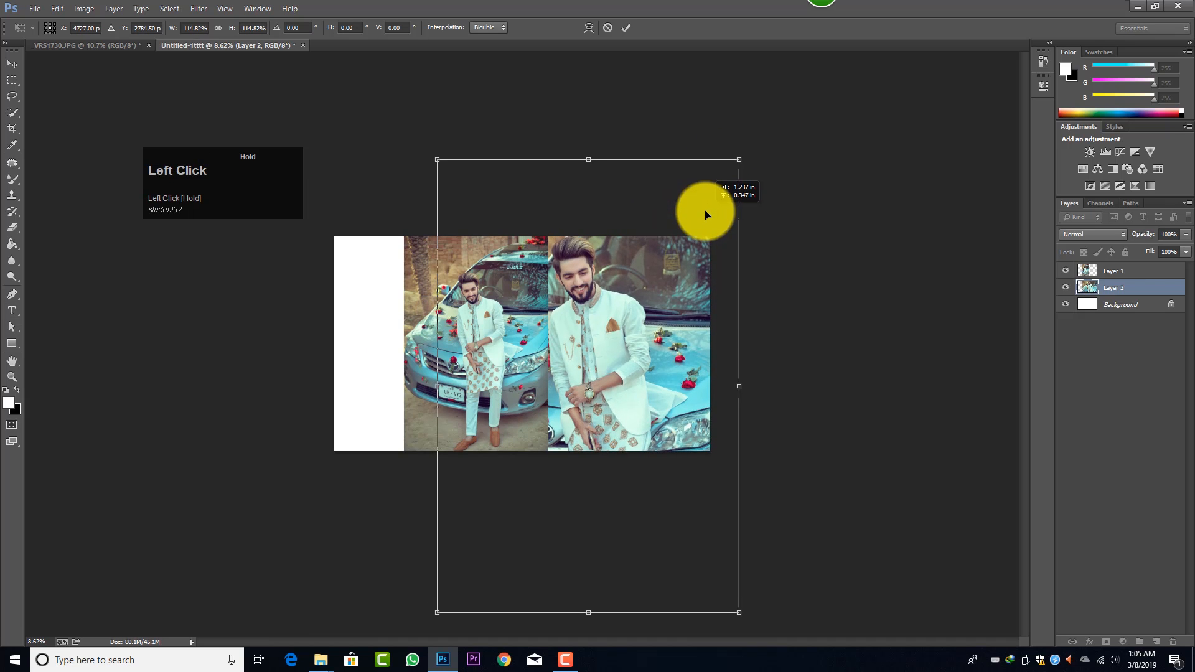
pyautogui.click(632, 26)
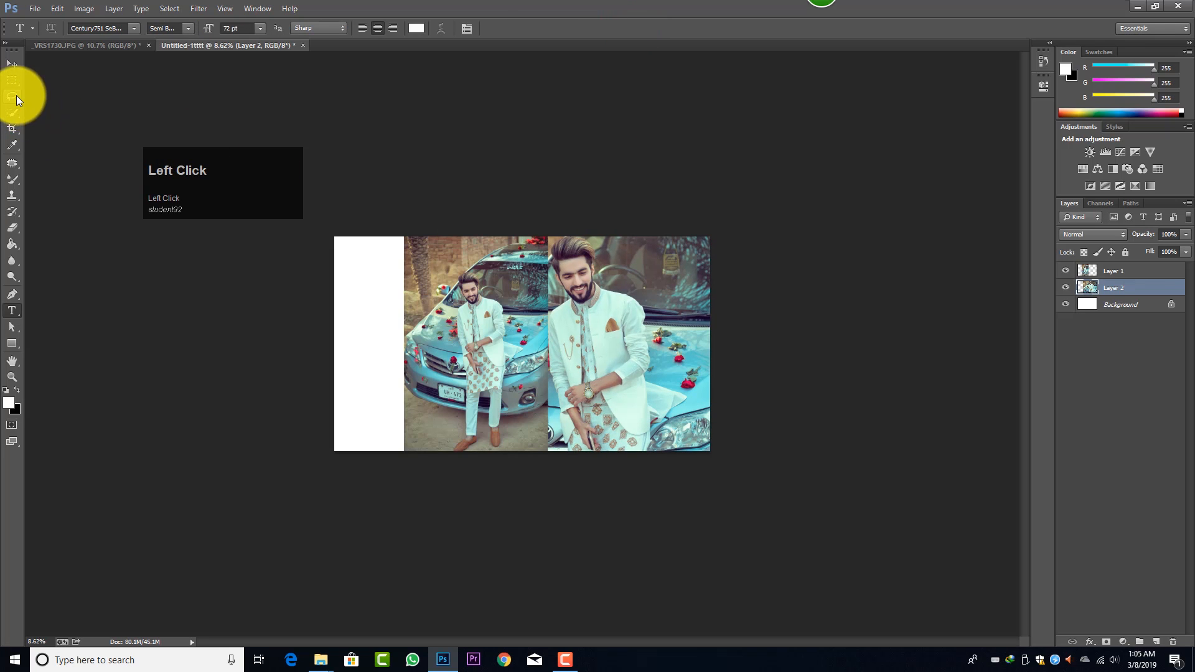
pyautogui.click(14, 130)
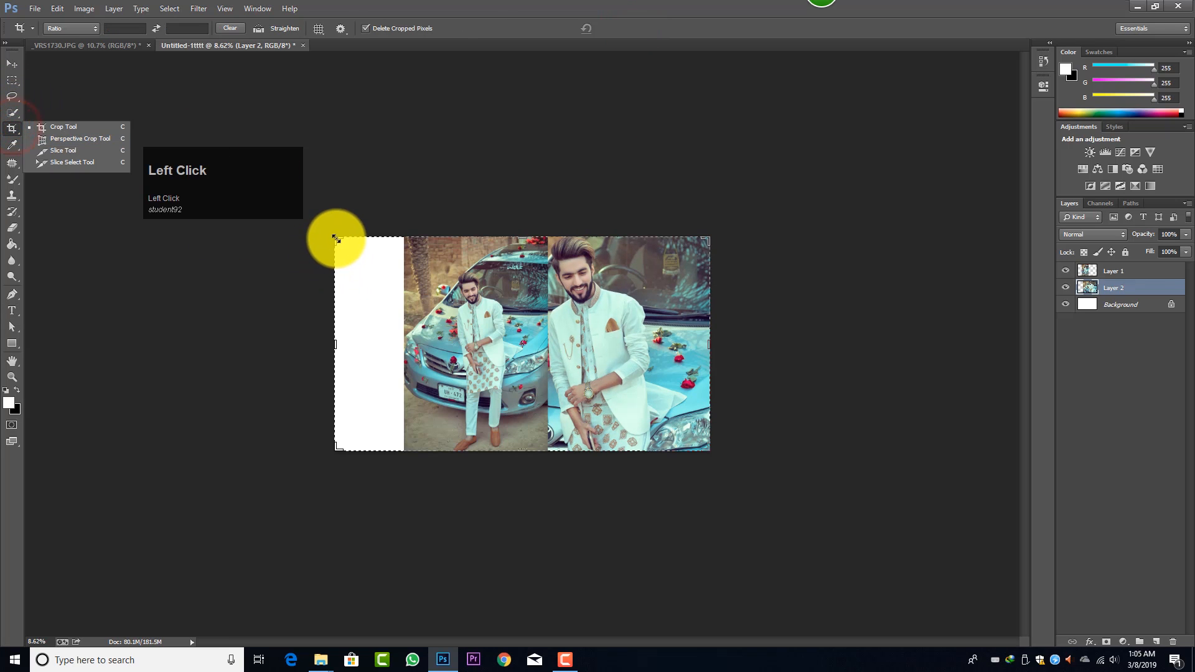
pyautogui.moveTo(335, 236); pyautogui.dragTo(370, 237)
pyautogui.moveTo(676, 236); pyautogui.dragTo(650, 235)
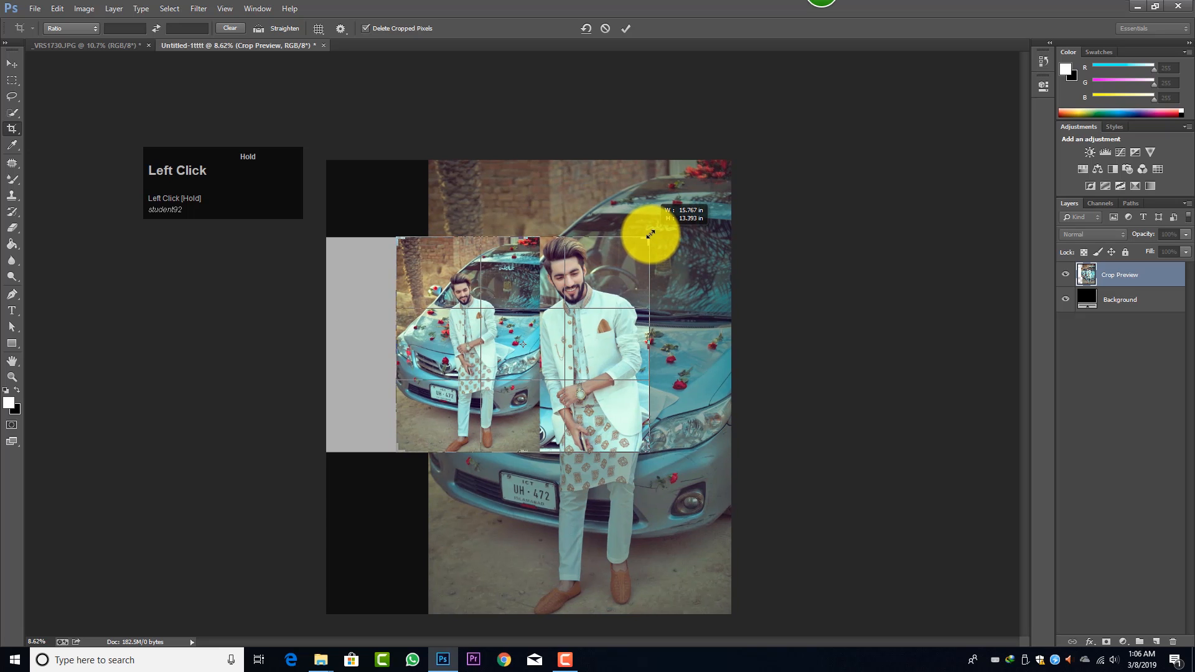
pyautogui.moveTo(650, 235); pyautogui.dragTo(653, 237)
pyautogui.click(607, 29)
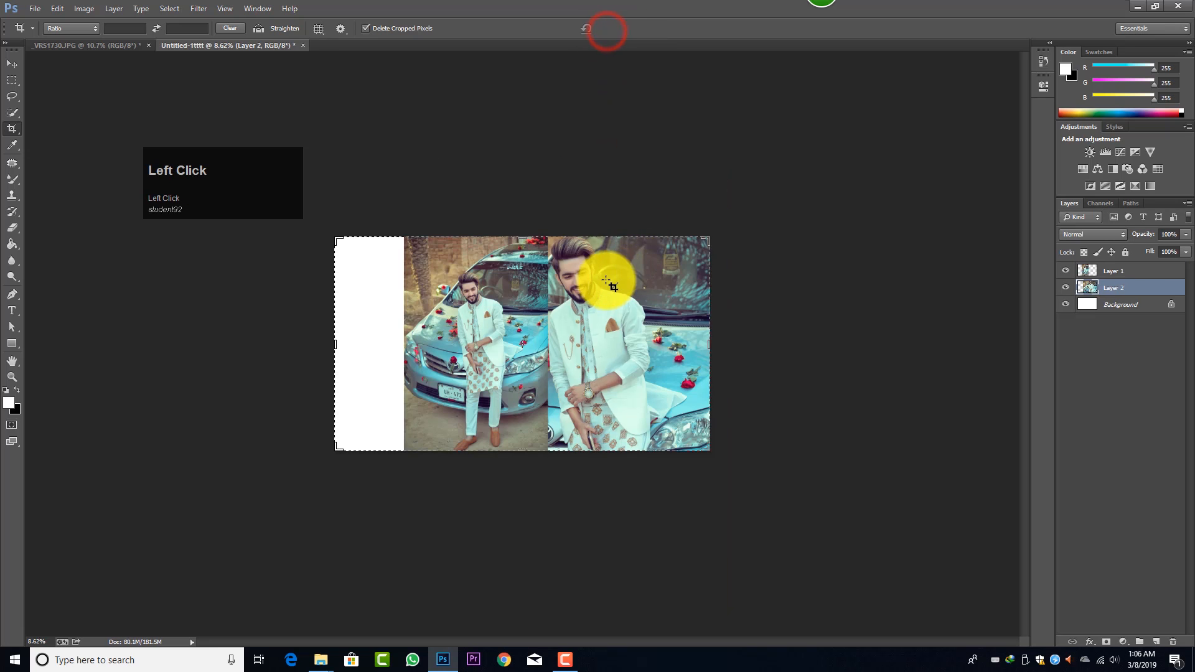
# Shift the enlarged portrait on Layer 2 slightly to the right so the man sits clear of the full-length photo.
pyautogui.click(1131, 285)
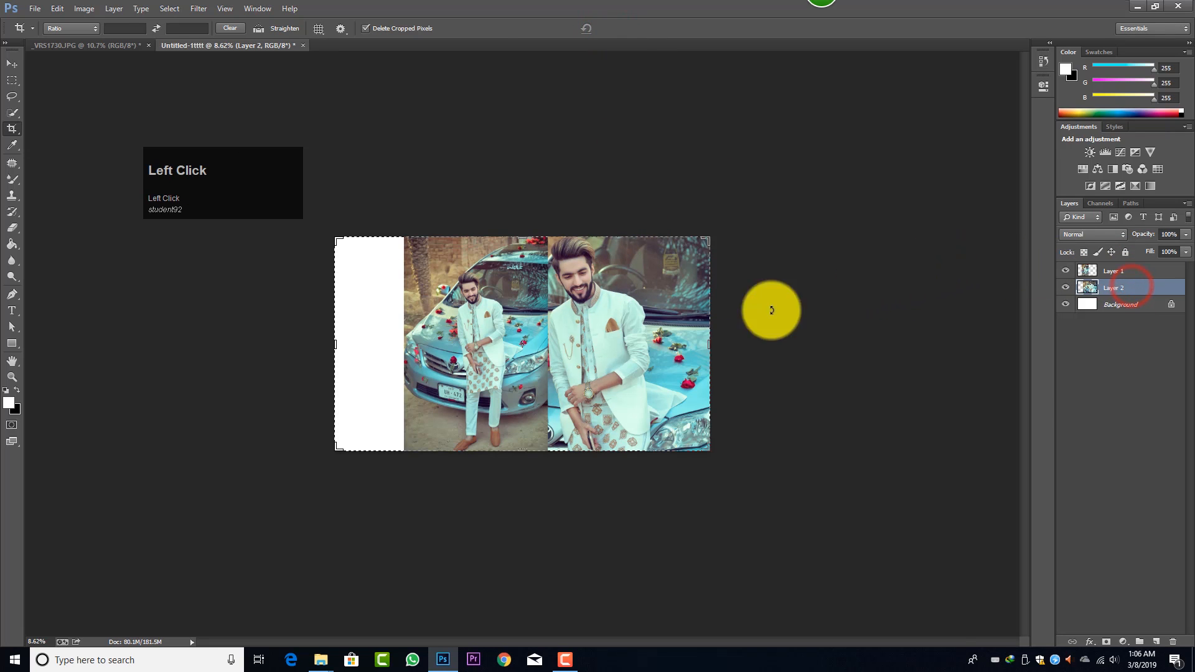
pyautogui.hotkey('ctrl', 't')
pyautogui.moveTo(683, 333); pyautogui.dragTo(689, 338)
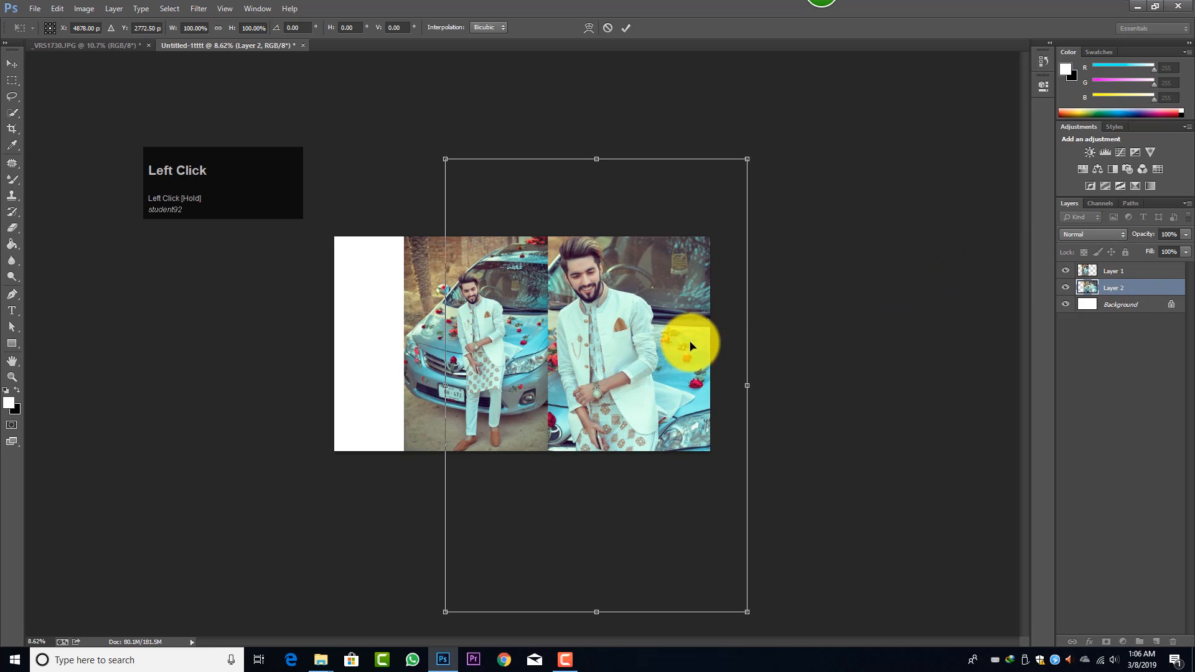
pyautogui.click(625, 28)
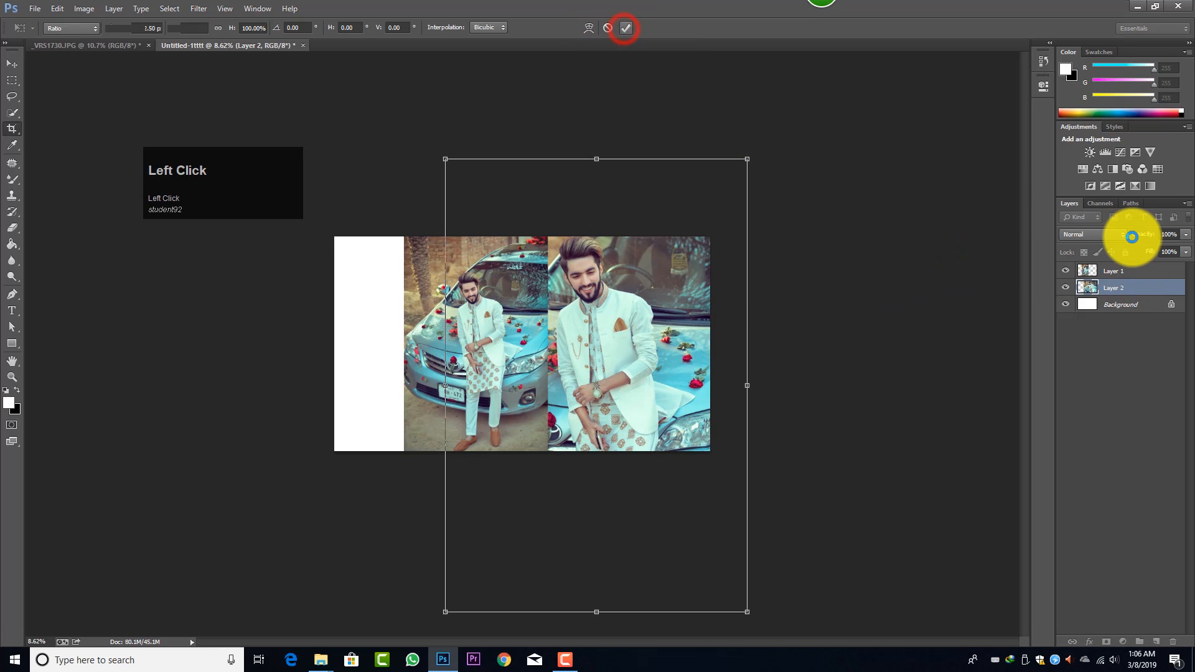
# Crop the canvas to remove the blank white strip on the left and trim the excess car area on the right.
pyautogui.click(12, 128)
pyautogui.click(330, 233)
pyautogui.moveTo(346, 245); pyautogui.dragTo(368, 240)
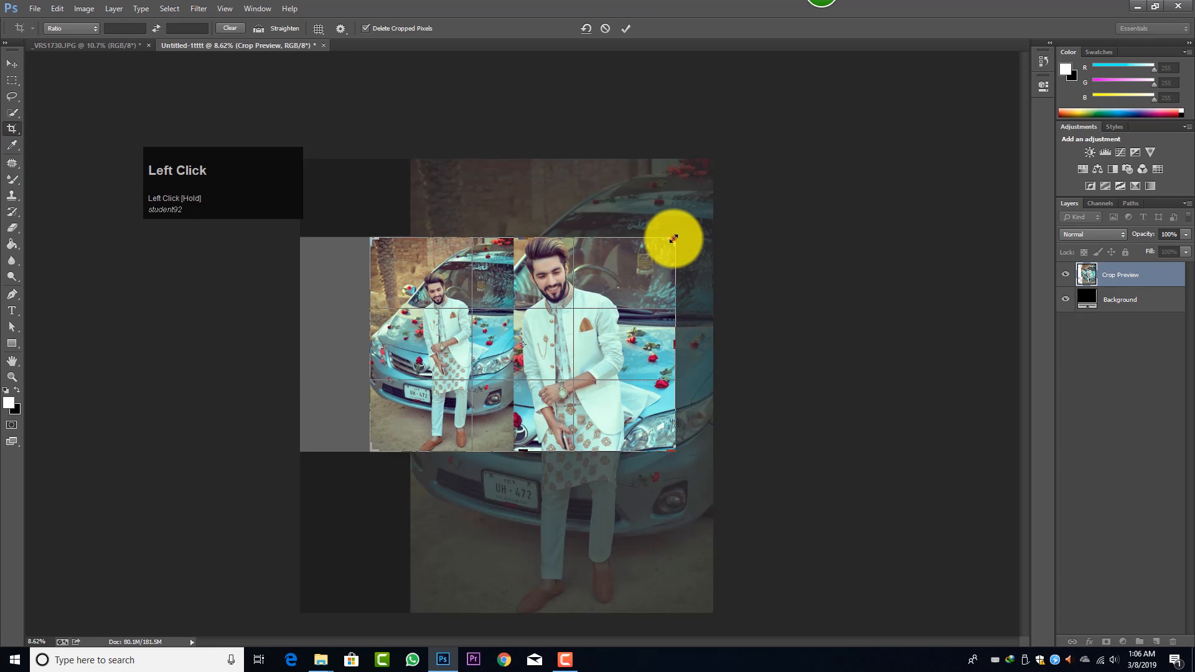
pyautogui.moveTo(672, 240); pyautogui.dragTo(651, 233)
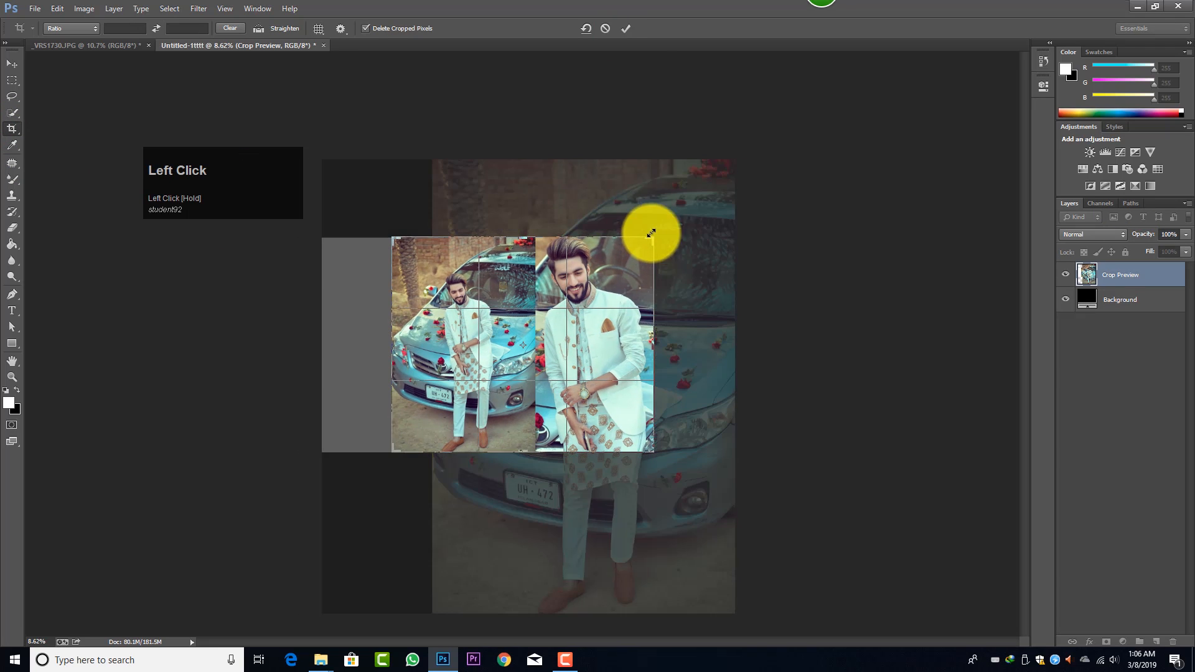
pyautogui.click(625, 28)
pyautogui.scroll(3, 647, 267)
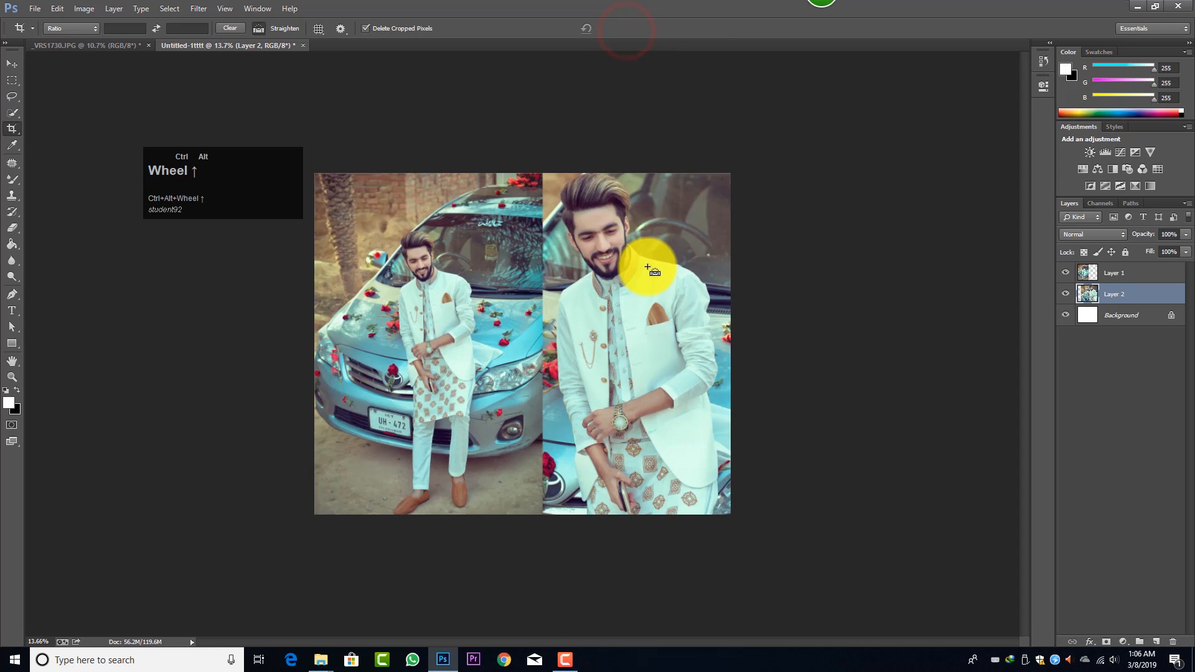
pyautogui.scroll(3, 647, 267)
pyautogui.scroll(-2, 641, 267)
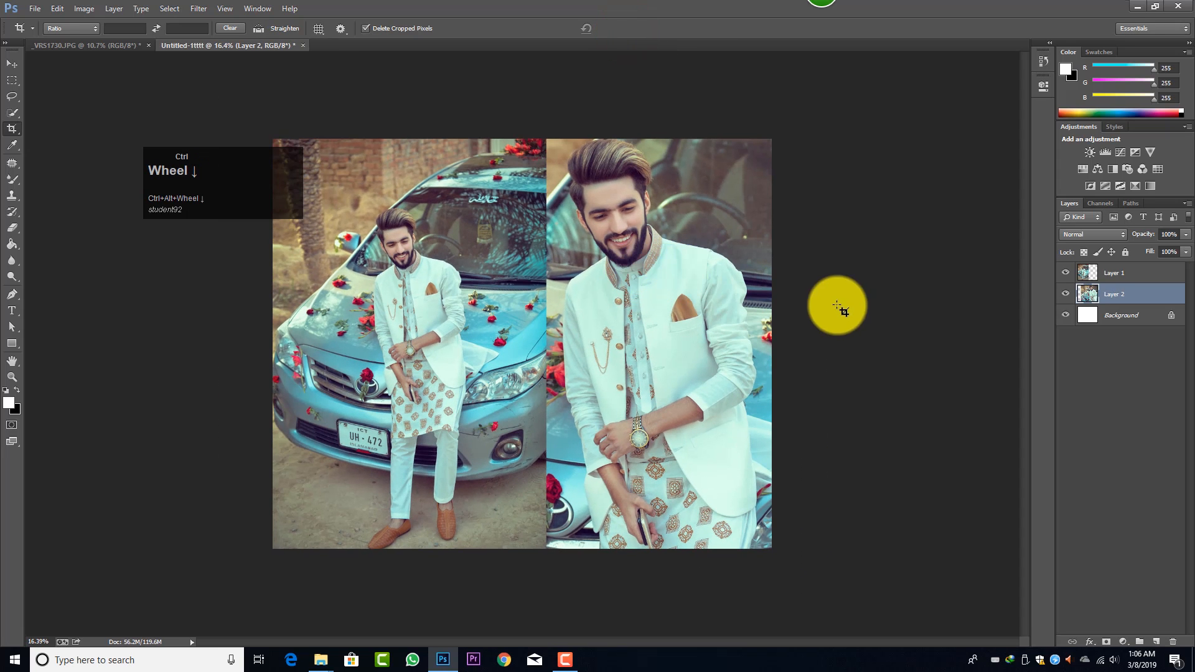
# Add an outside Stroke to Layer 1 with a size of 62 px and the pale pink colour ffebeb.
pyautogui.click(1148, 276)
pyautogui.doubleClick(1148, 277)
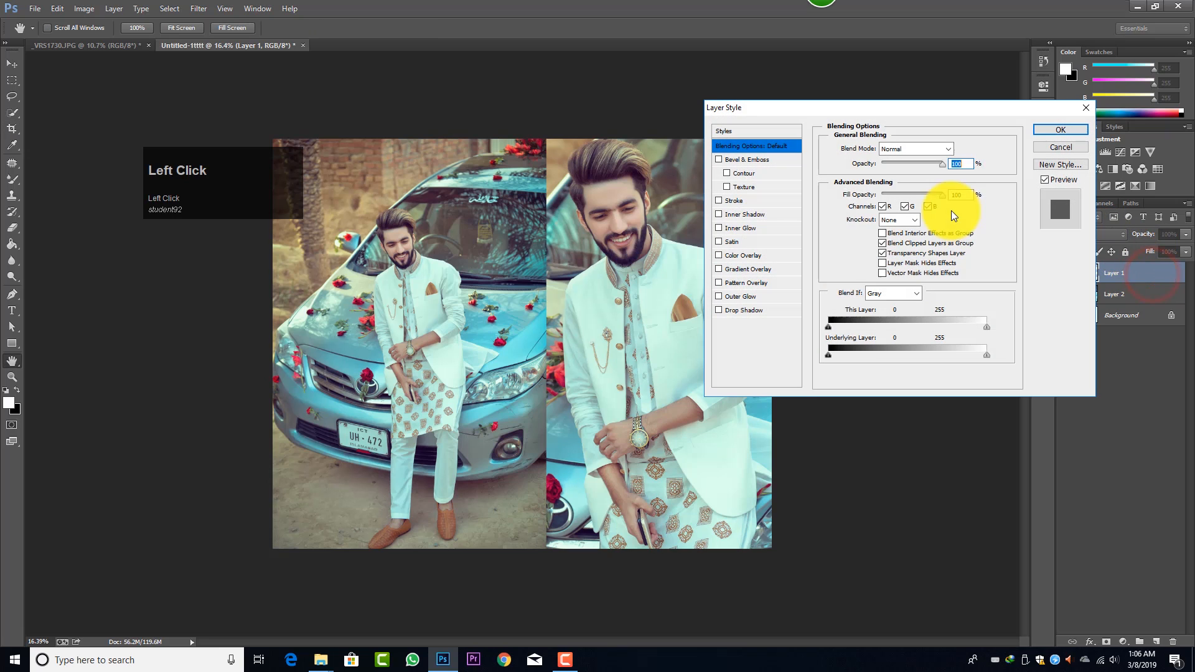
pyautogui.click(718, 201)
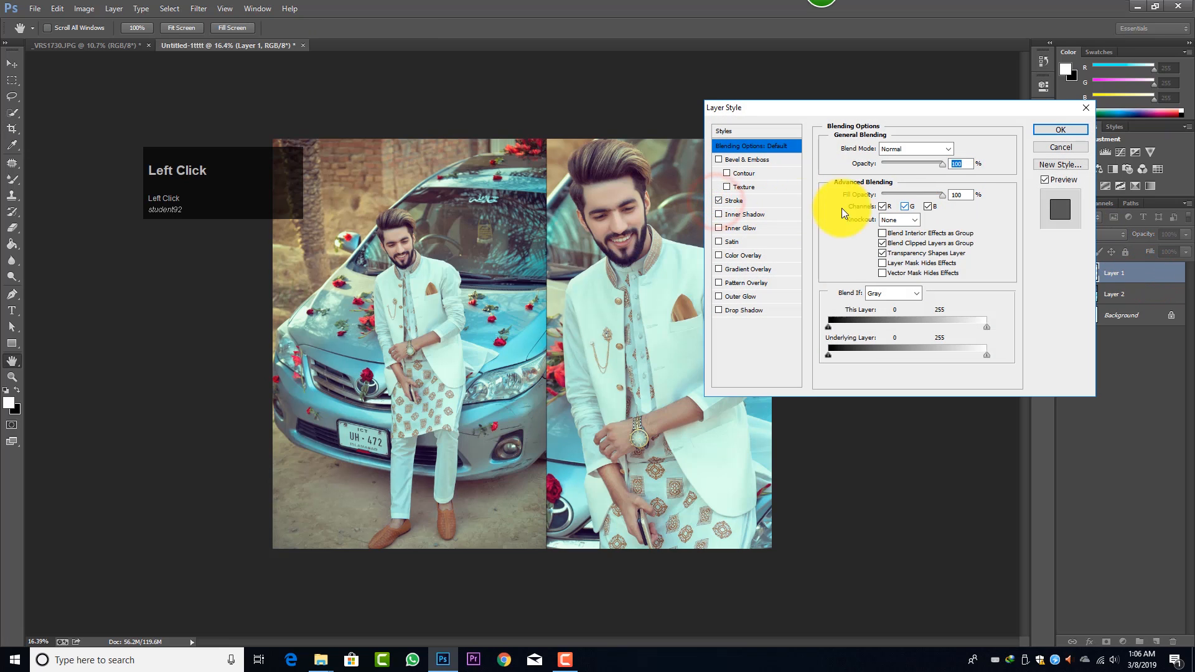
pyautogui.click(762, 199)
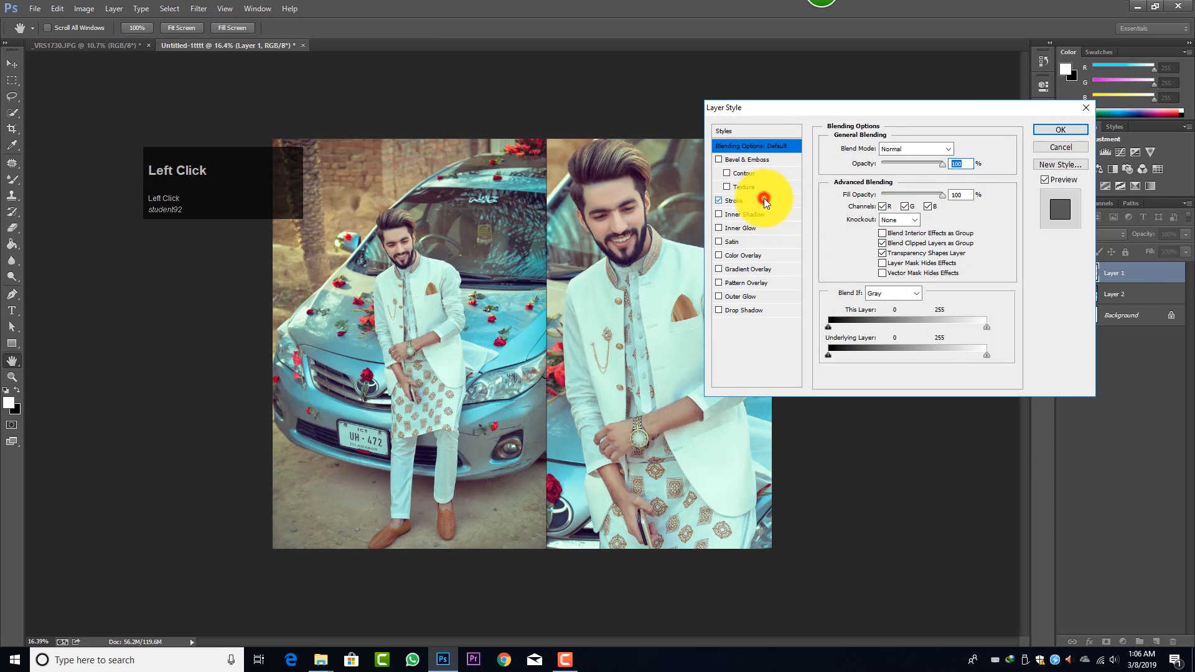
pyautogui.click(861, 234)
pyautogui.moveTo(626, 190); pyautogui.dragTo(581, 121)
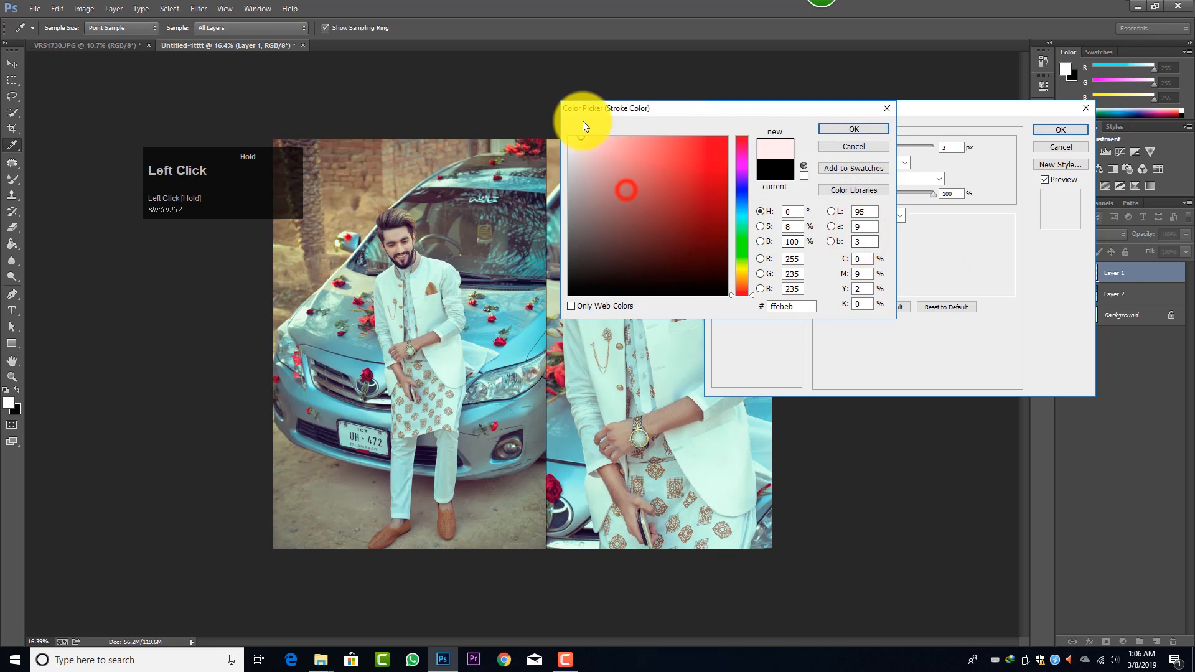
pyautogui.click(853, 128)
pyautogui.moveTo(875, 148); pyautogui.dragTo(890, 147)
pyautogui.click(1080, 131)
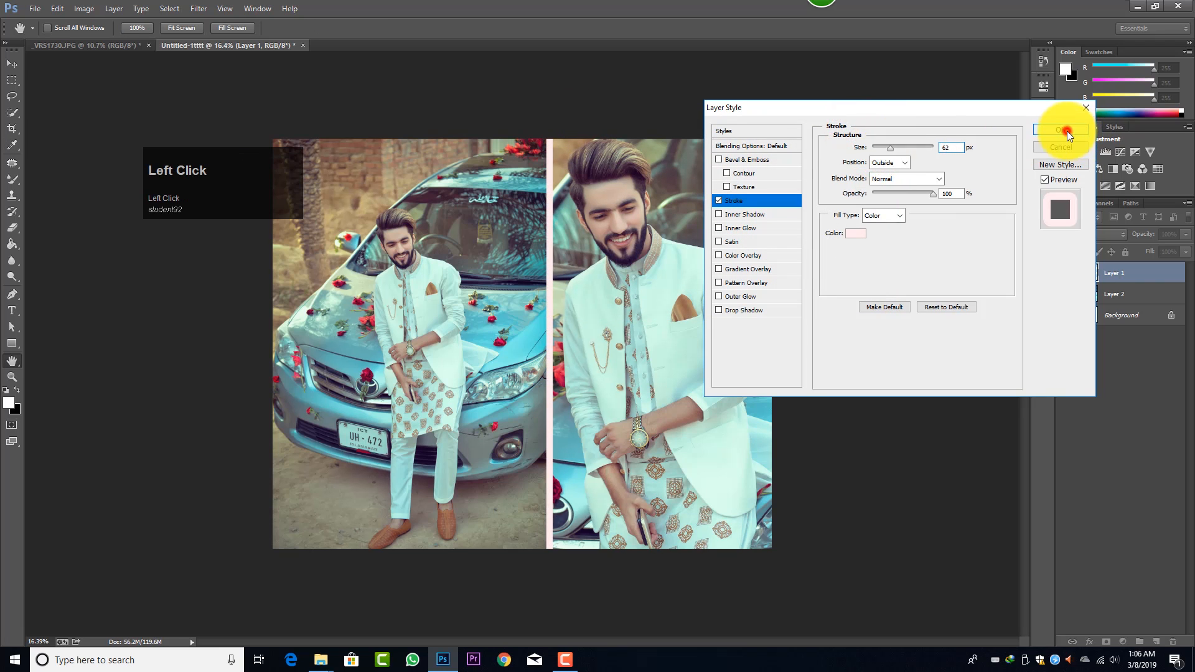
pyautogui.press('c')
pyautogui.scroll(1, 682, 227)
pyautogui.scroll(1, 681, 227)
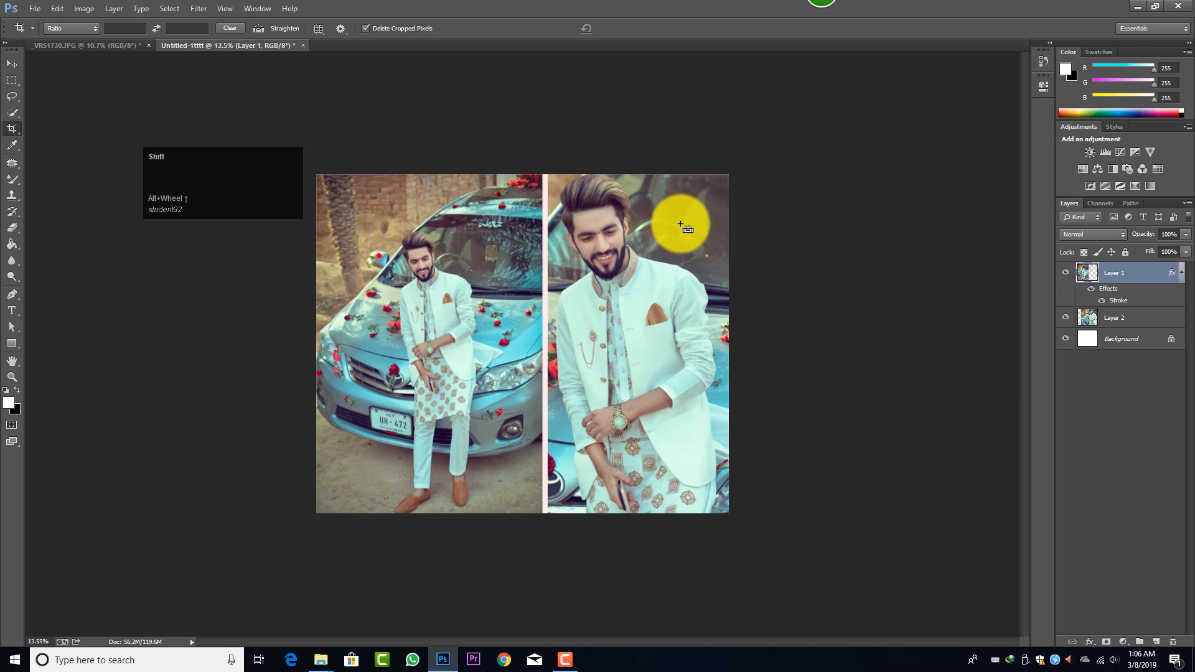
pyautogui.hotkey('shift', 'e')
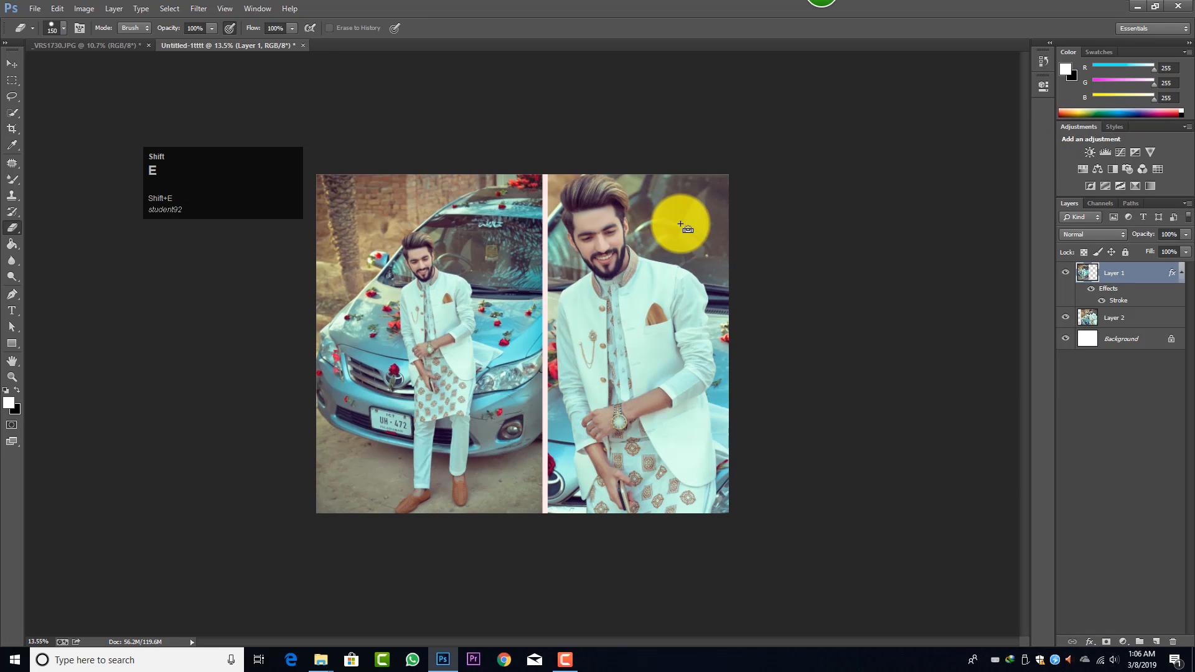
pyautogui.hotkey('shift', 'e')
pyautogui.hotkey('shift', 'e')
pyautogui.hotkey('shift', 'e')
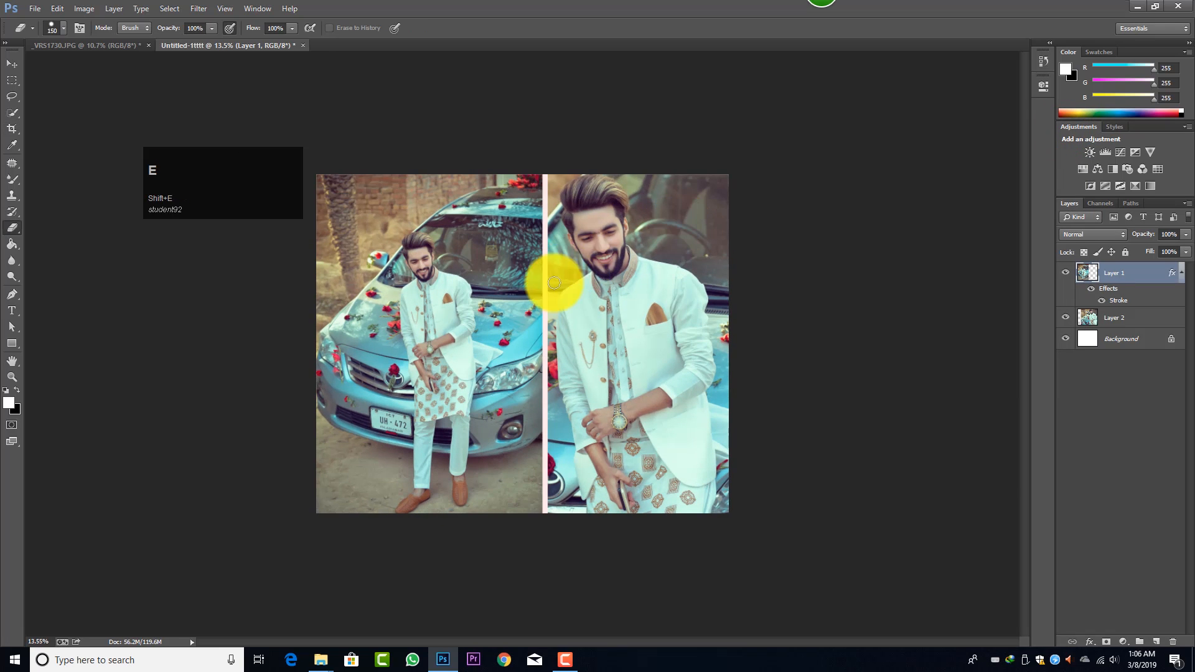
pyautogui.click(12, 63)
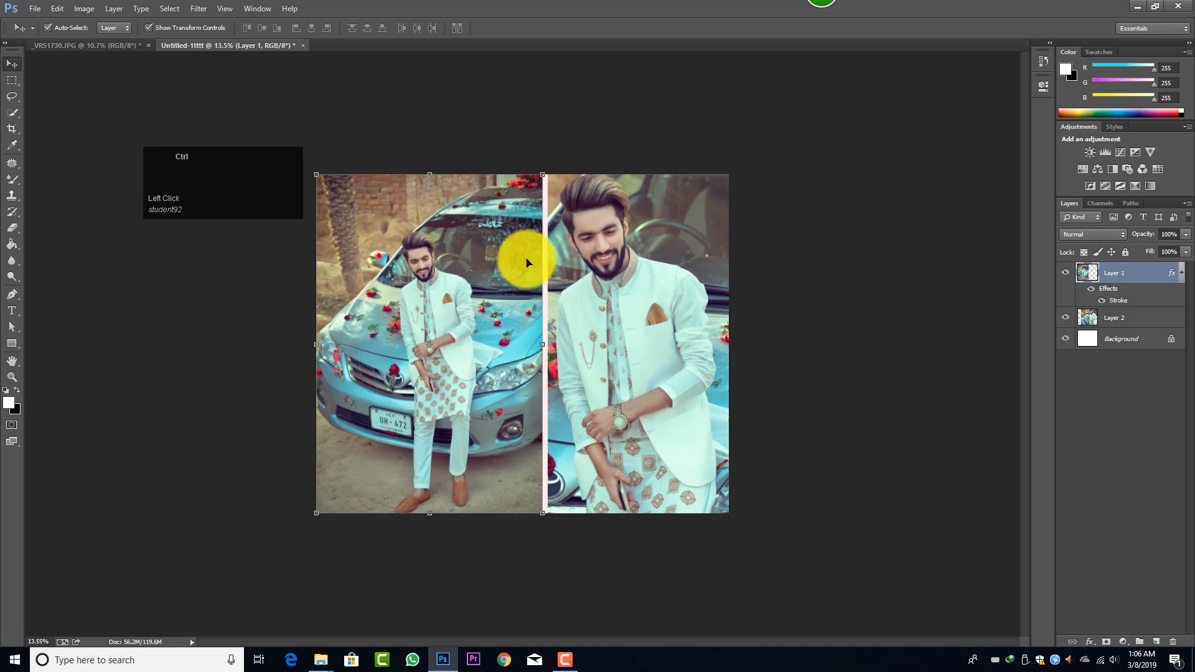
pyautogui.click(11, 65)
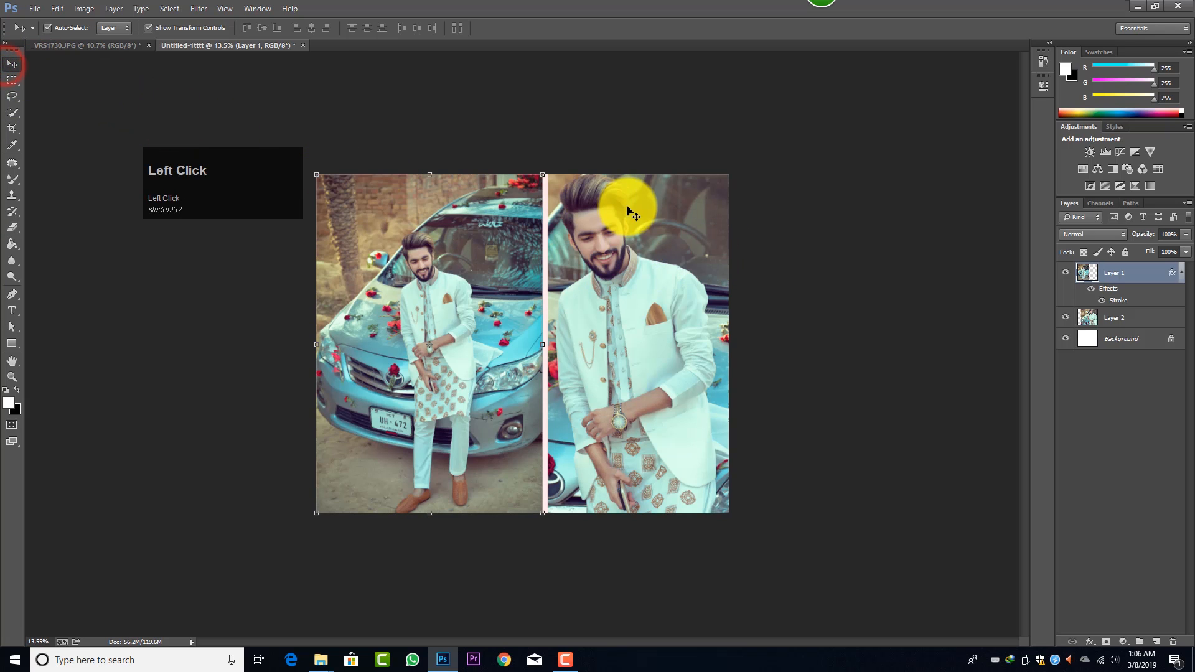